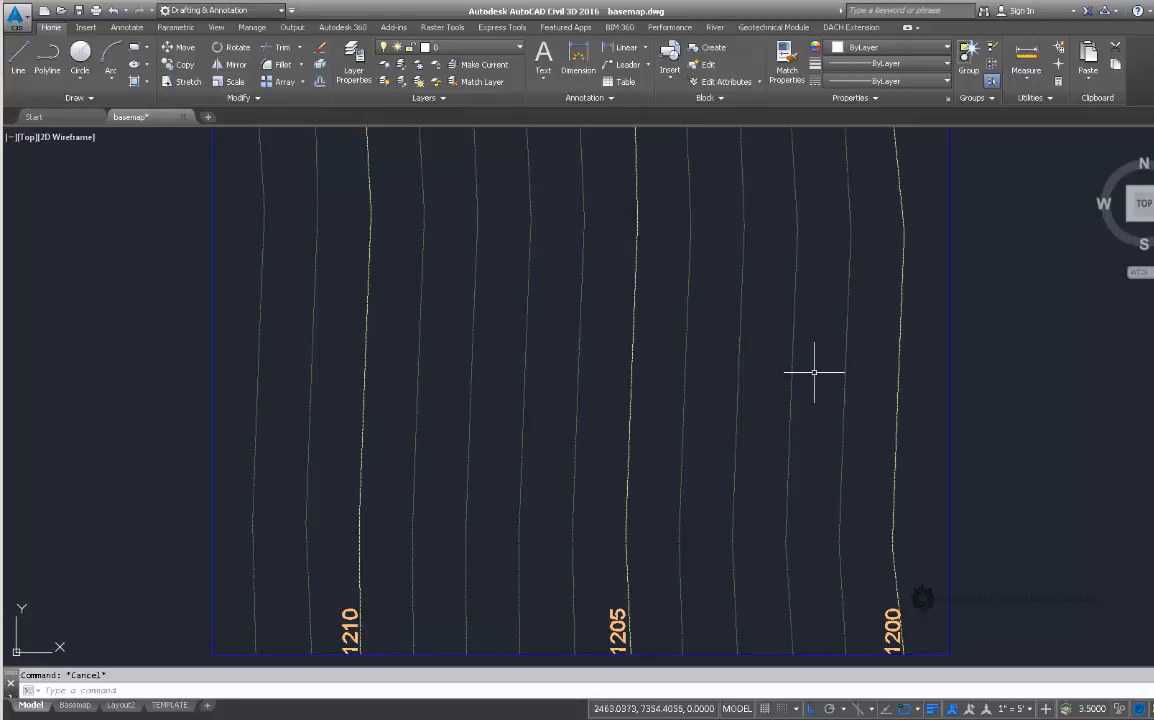
Measure the distance between the two westernmost contours, cancelling the measurement before picking its second point.
middle_click_drag(613, 345, 611, 388)
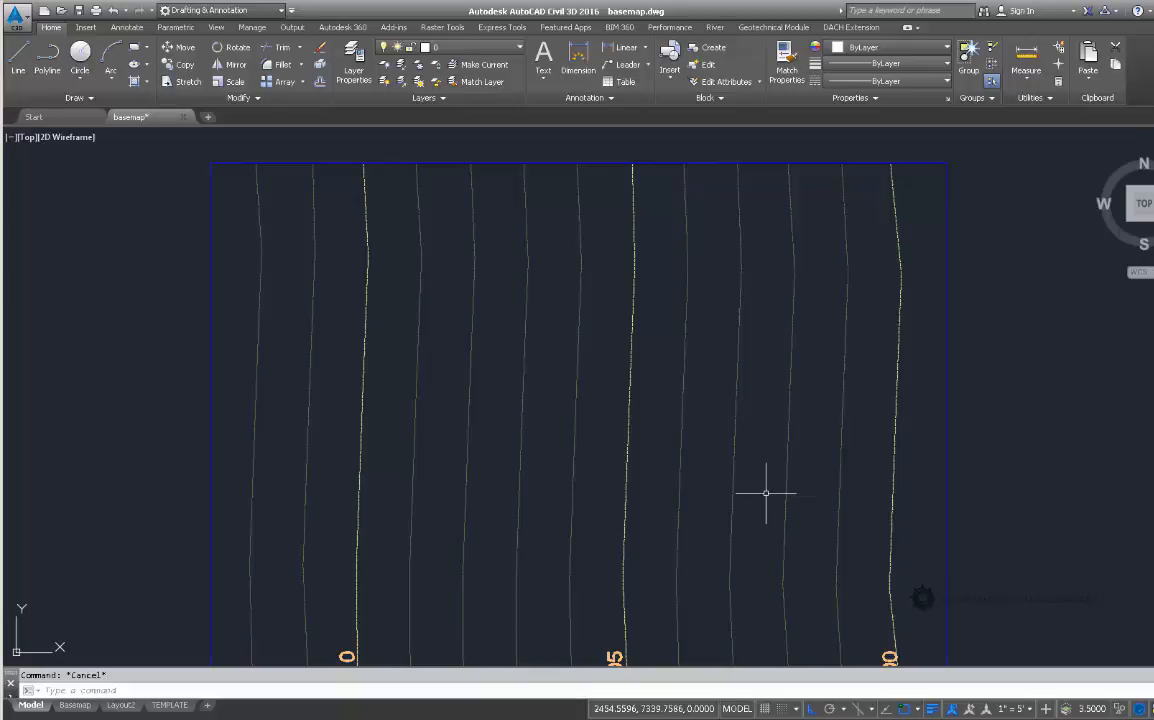
mouse_move(399, 520)
middle_mouse_down()
mouse_move(436, 465)
mouse_move(440, 425)
mouse_move(430, 482)
middle_mouse_up()
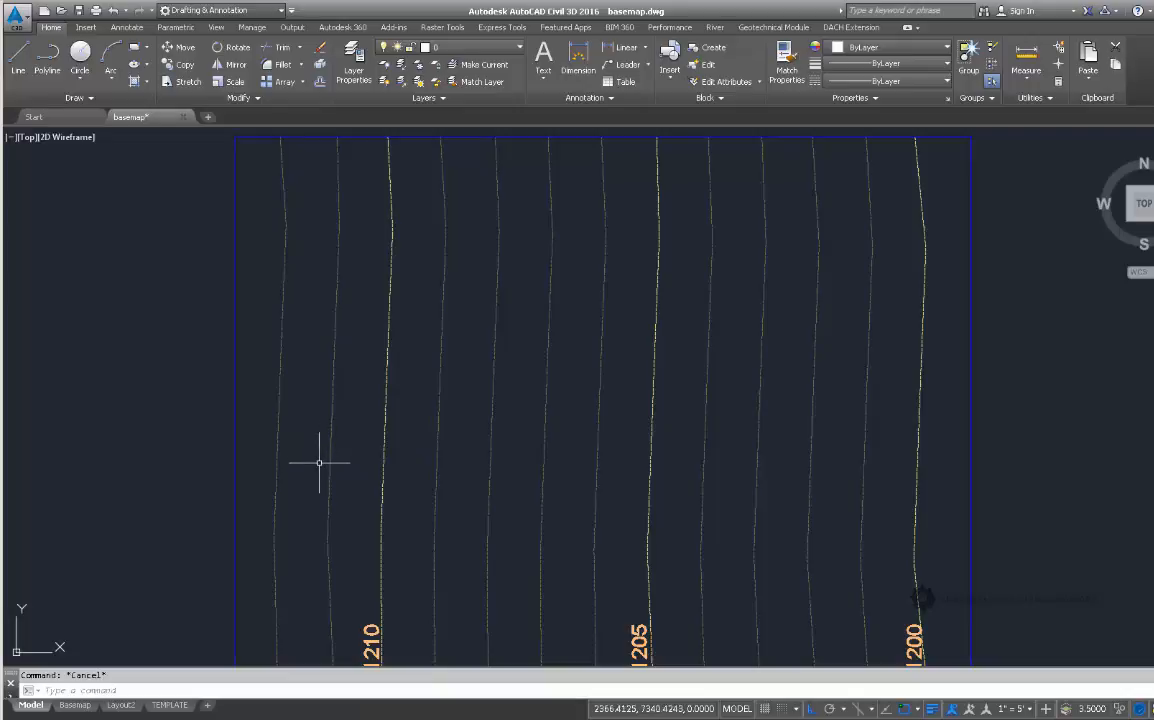
middle_click_drag(317, 465, 395, 447)
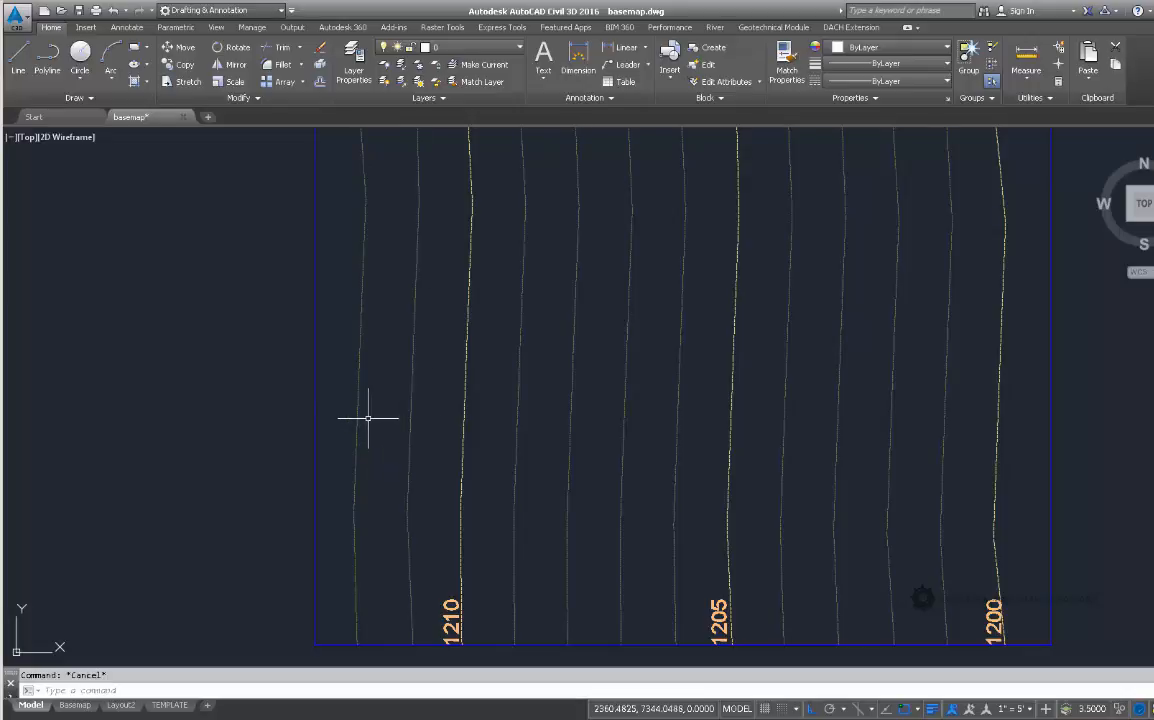
left_click(1024, 58)
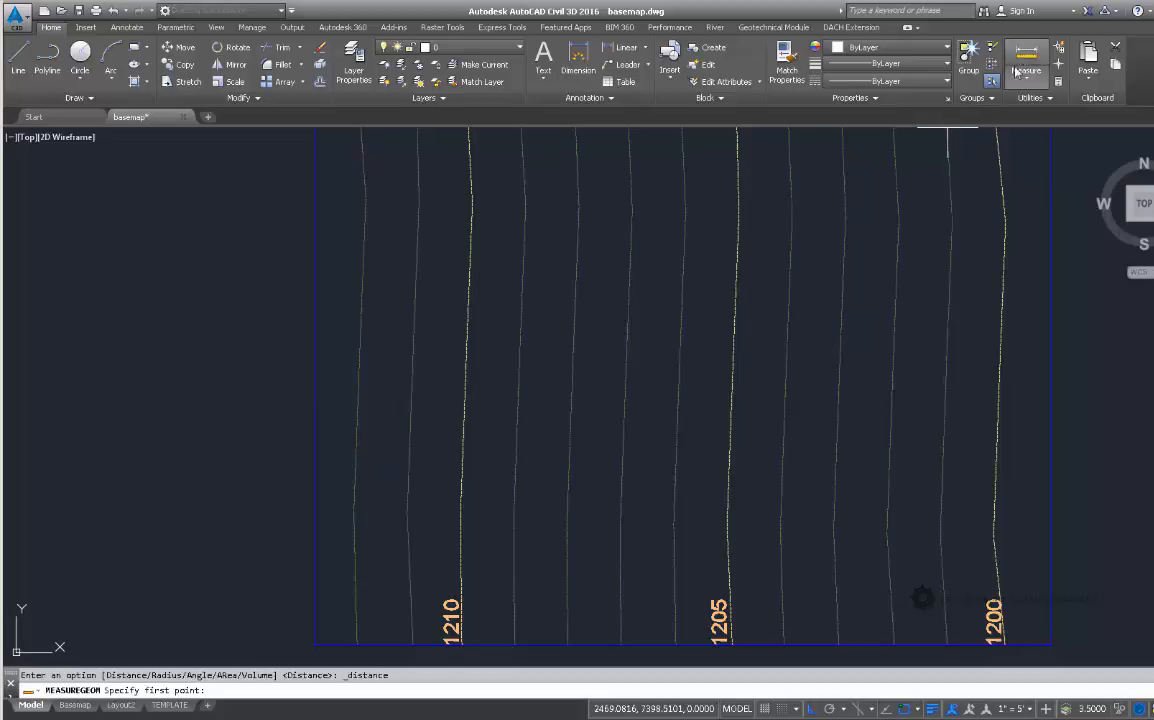
left_click(356, 436)
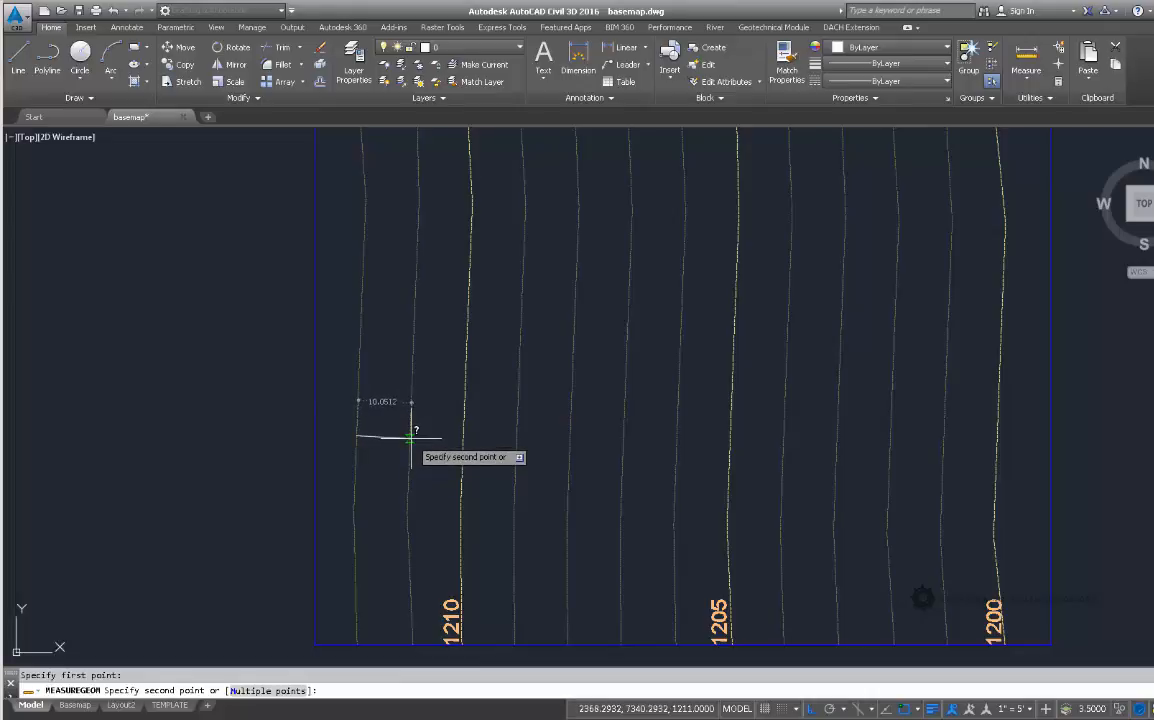
key("Escape")
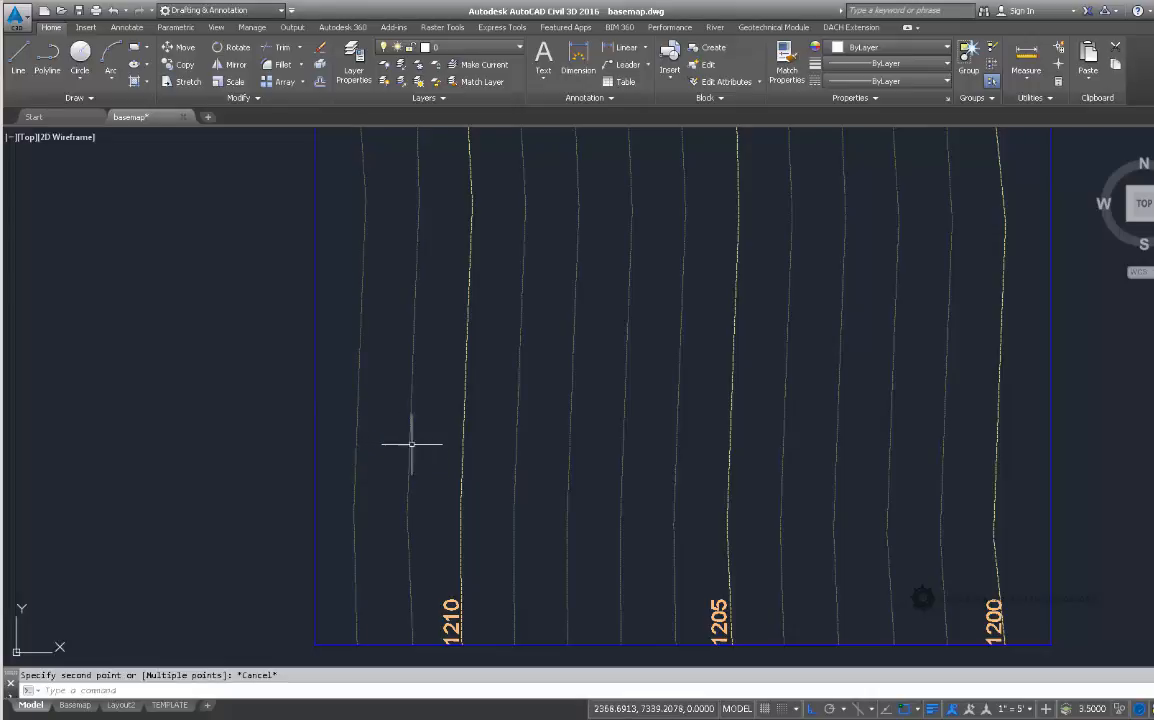
Orbit to a near-horizontal front view to examine the contours' elevation differences, and restore the plan view of the current UCS.
mouse_move(408, 461)
middle_mouse_down("shift")
mouse_move(417, 465)
mouse_move(417, 440)
middle_mouse_up("shift")
middle_click_drag(501, 380, 468, 600)
middle_click_drag(490, 334, 457, 547)
scroll(493, 370, "down", 3)
middle_click_drag(487, 379, 497, 420)
middle_click_drag(496, 308, 489, 407)
middle_click_drag(490, 364, 488, 660)
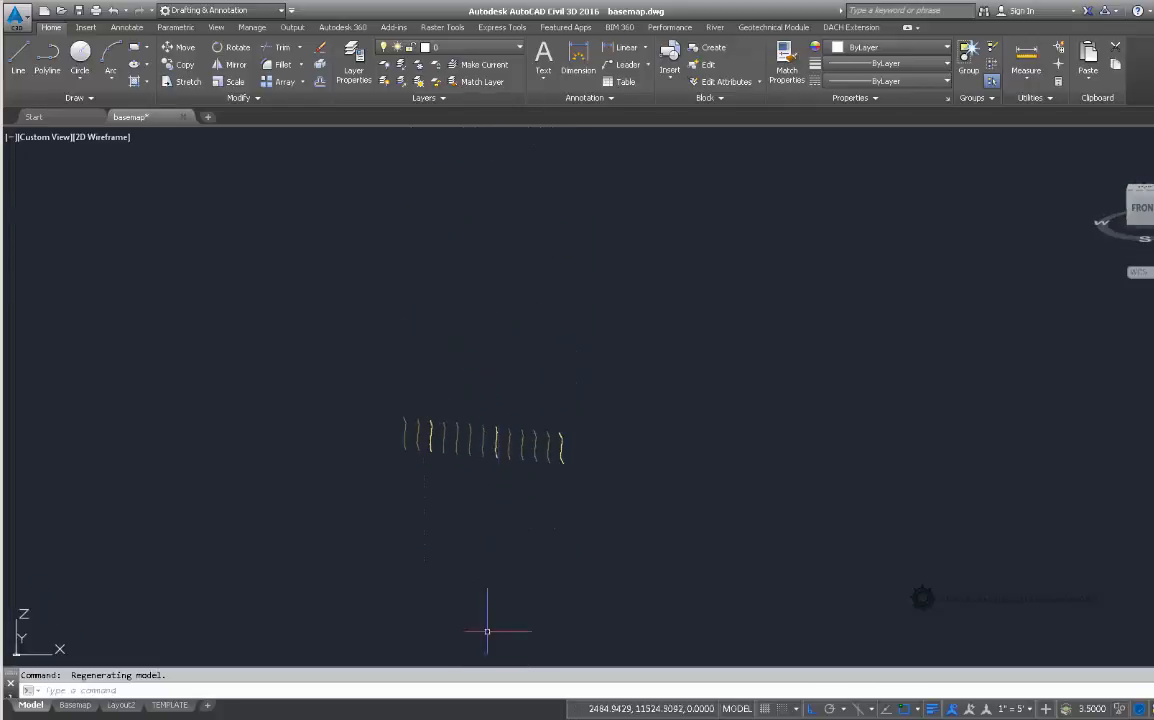
middle_click_drag(490, 476, 649, 507, "shift")
scroll(490, 438, "up", 3)
scroll(394, 420, "up", 4)
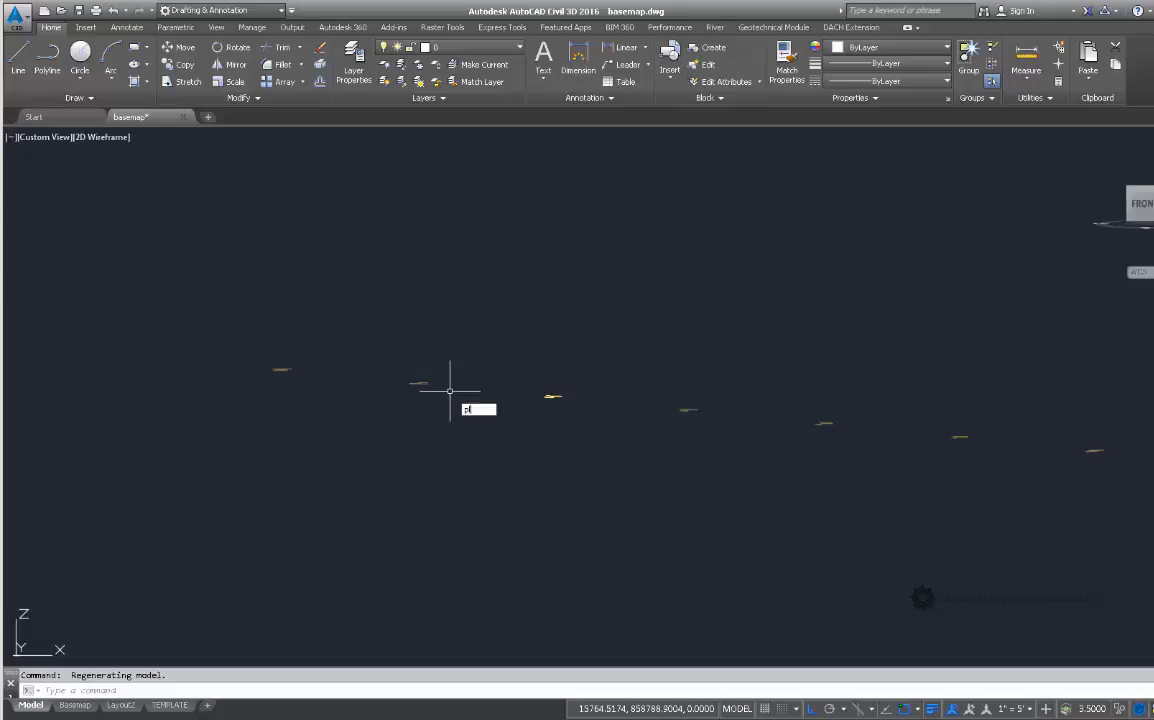
key("Return")
key("Return")
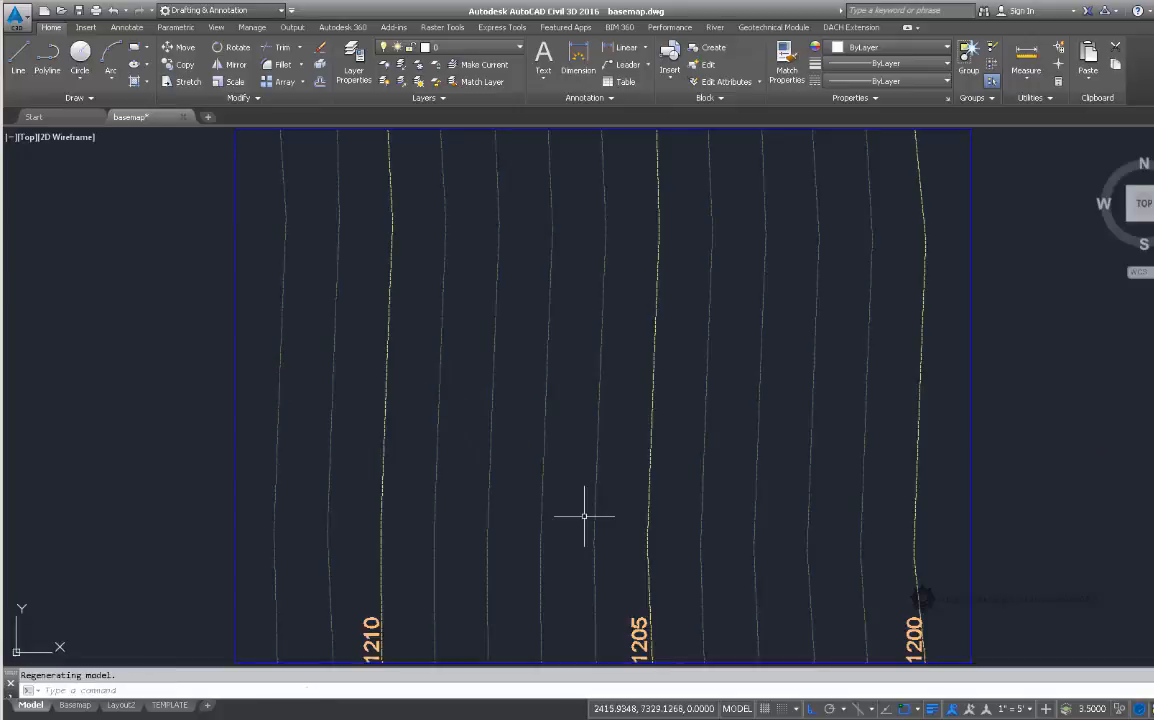
Draw a polyline from the second contour west of 1210 perpendicular to the westernmost contour, using the perp object snap.
middle_click_drag(464, 541, 511, 484)
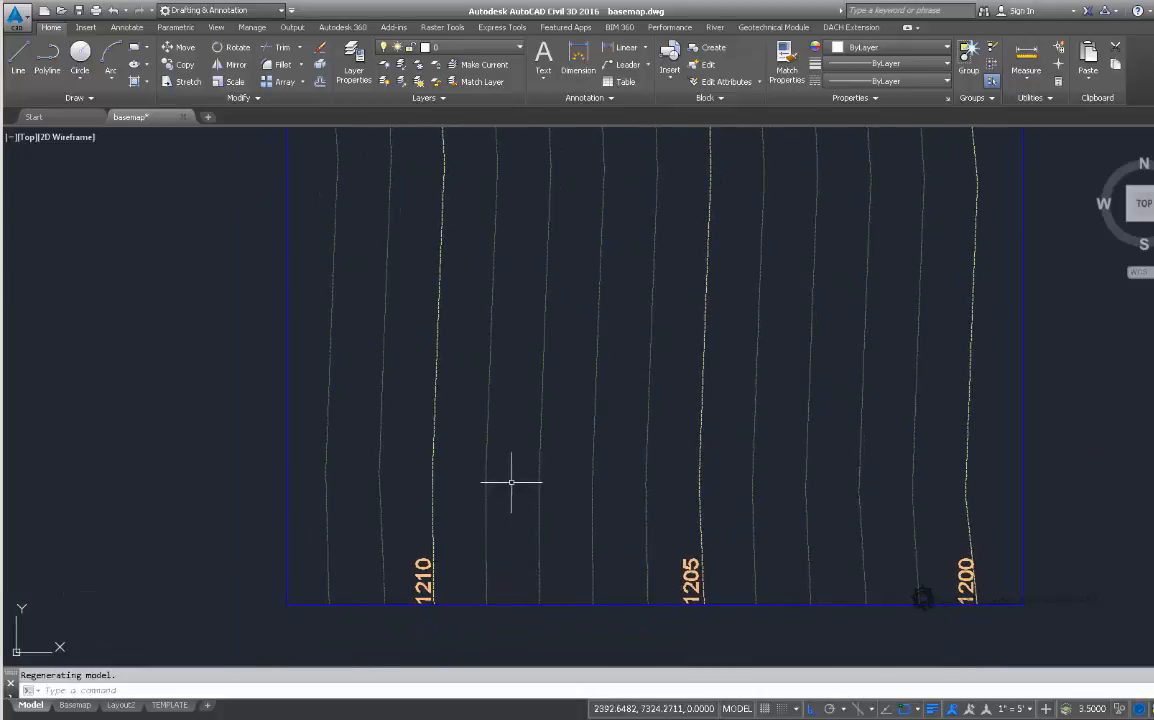
left_click(56, 63)
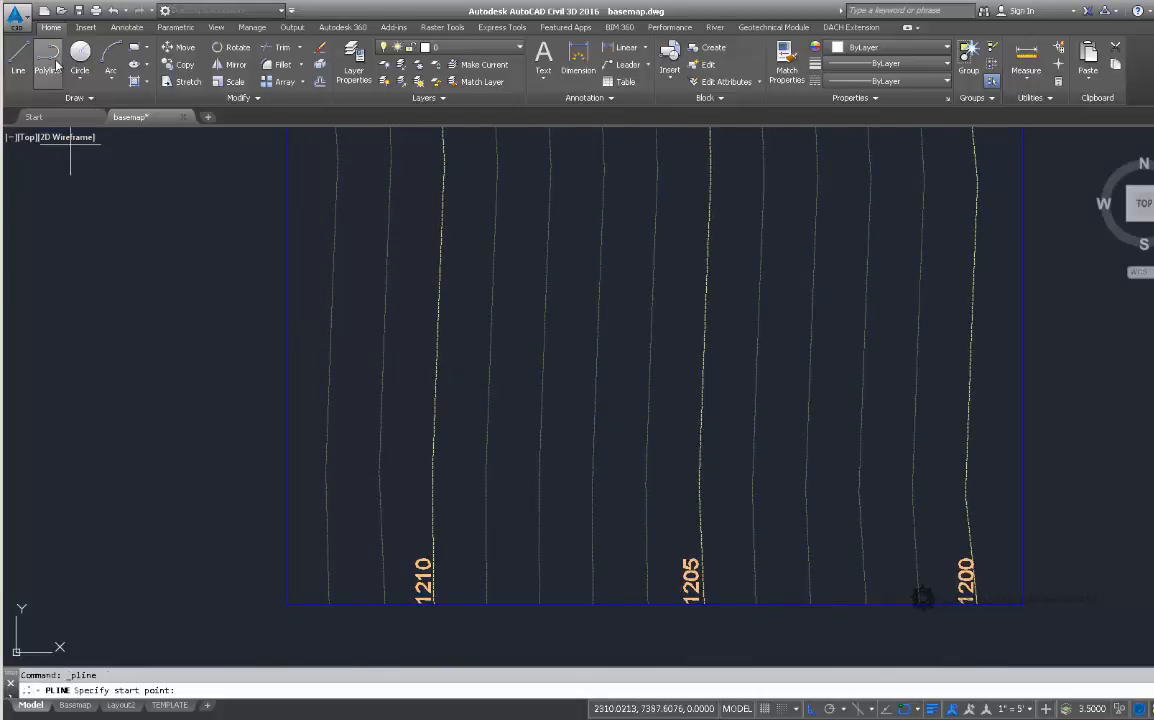
scroll(374, 430, "up", 4)
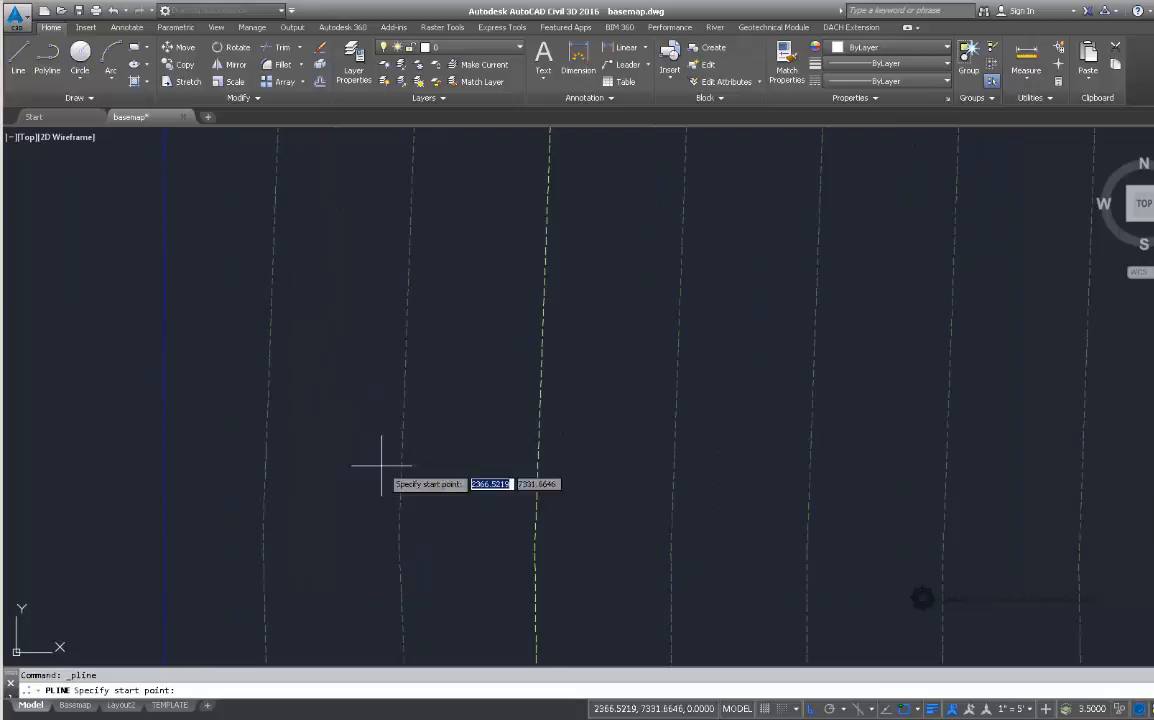
left_click(399, 518)
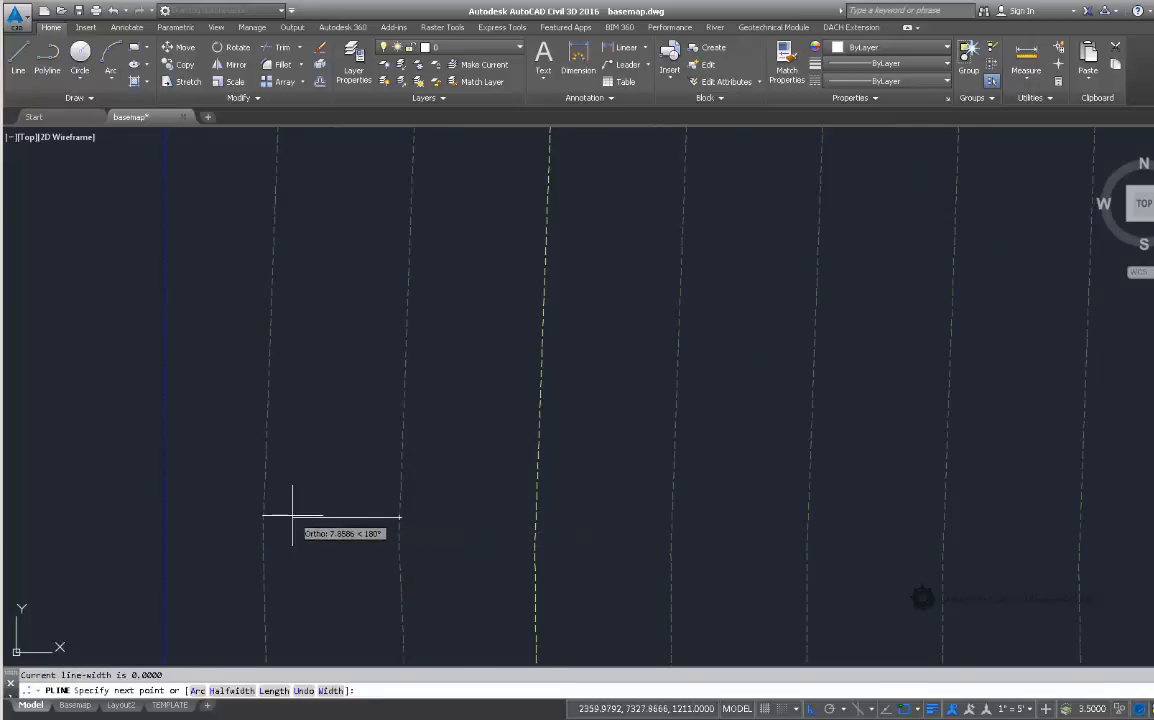
type("perp")
key("Return")
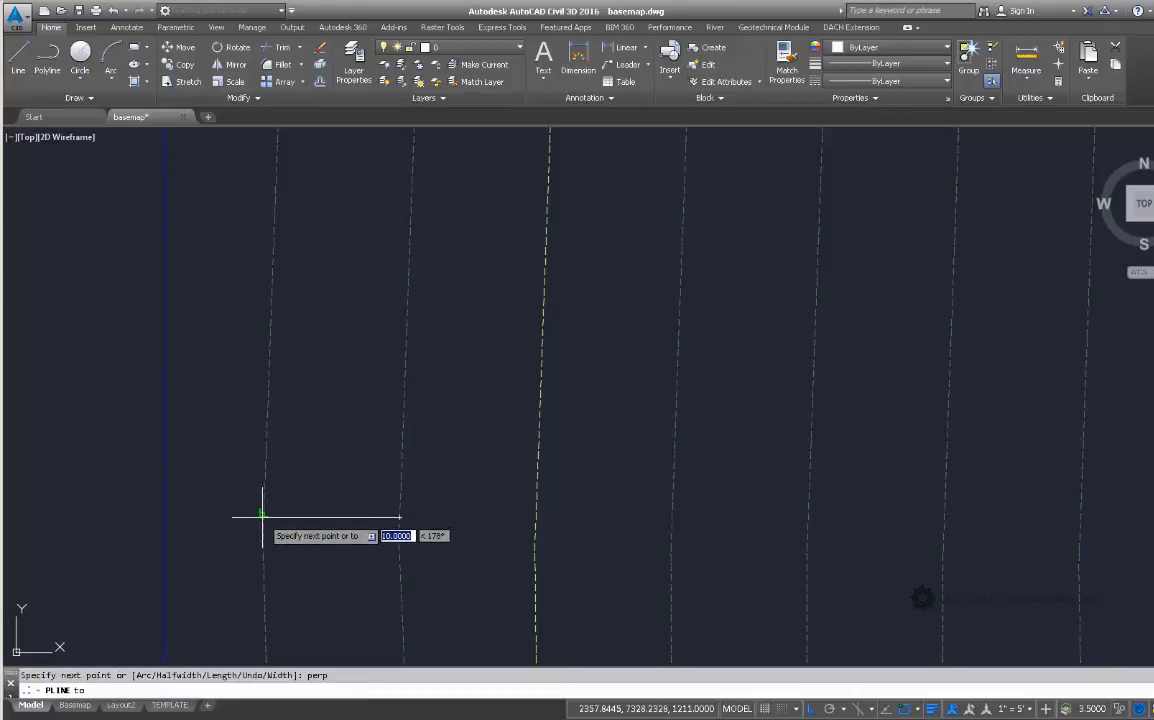
left_click(263, 517)
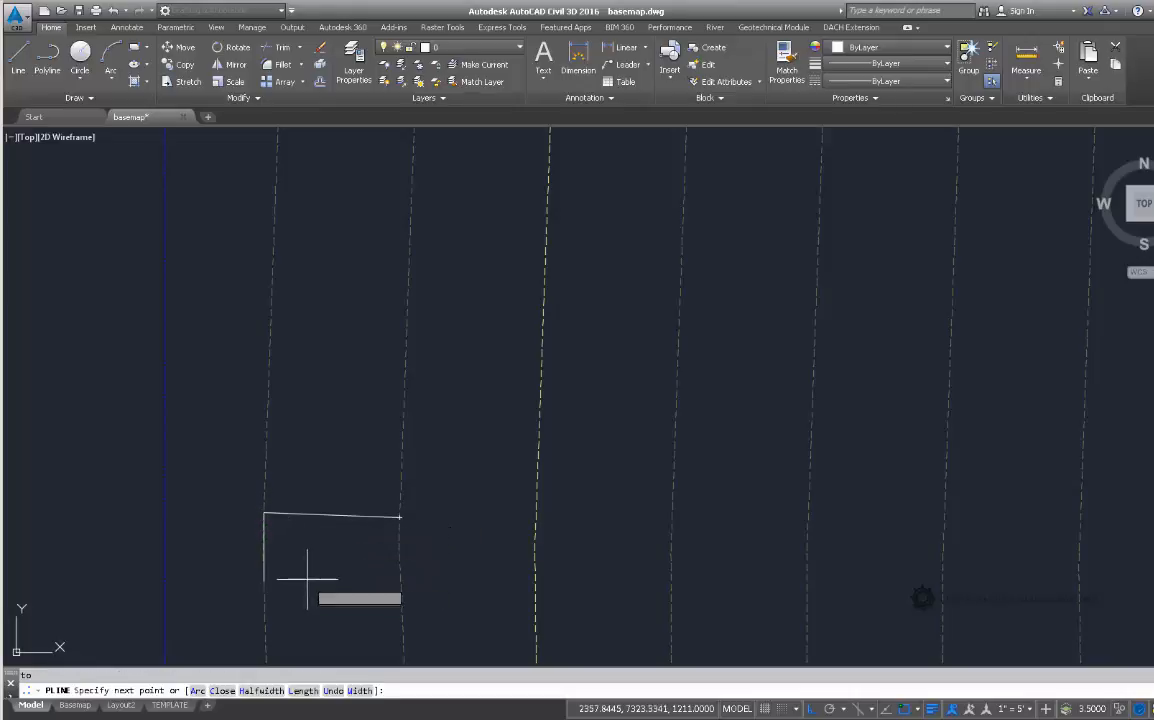
key("Escape")
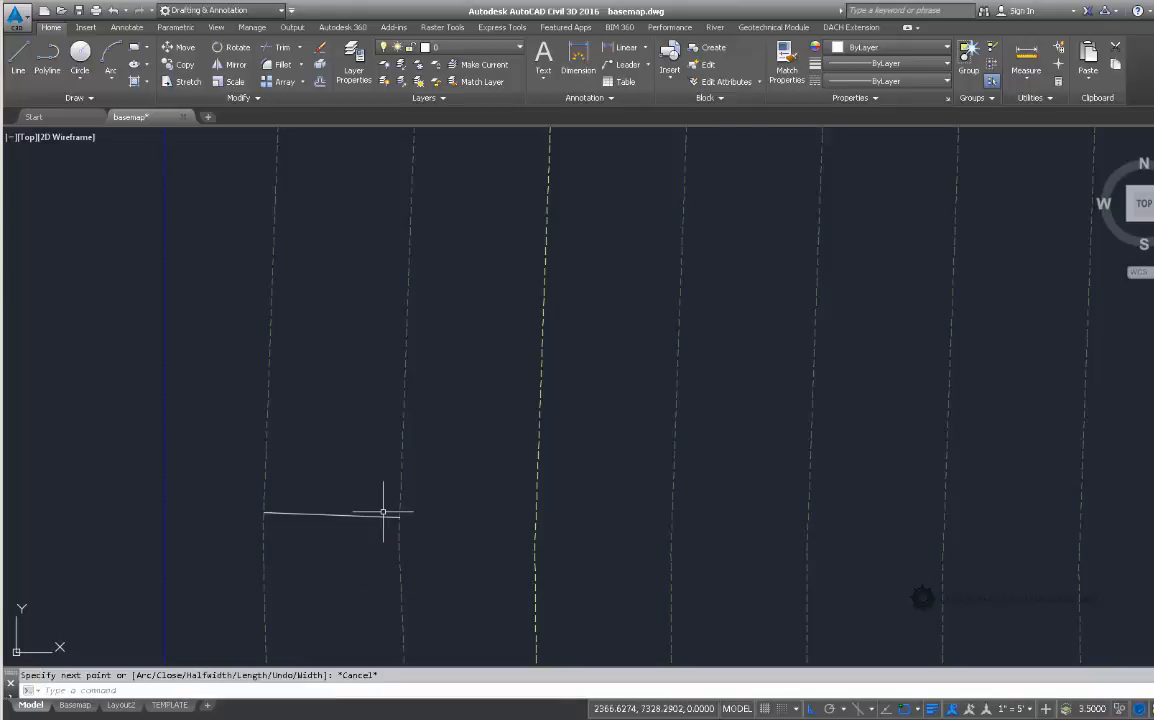
Orbit to a near-horizontal front view and examine how the polyline sits in elevation between the two westernmost contours.
scroll(381, 511, "down", 5)
scroll(381, 516, "up", 5)
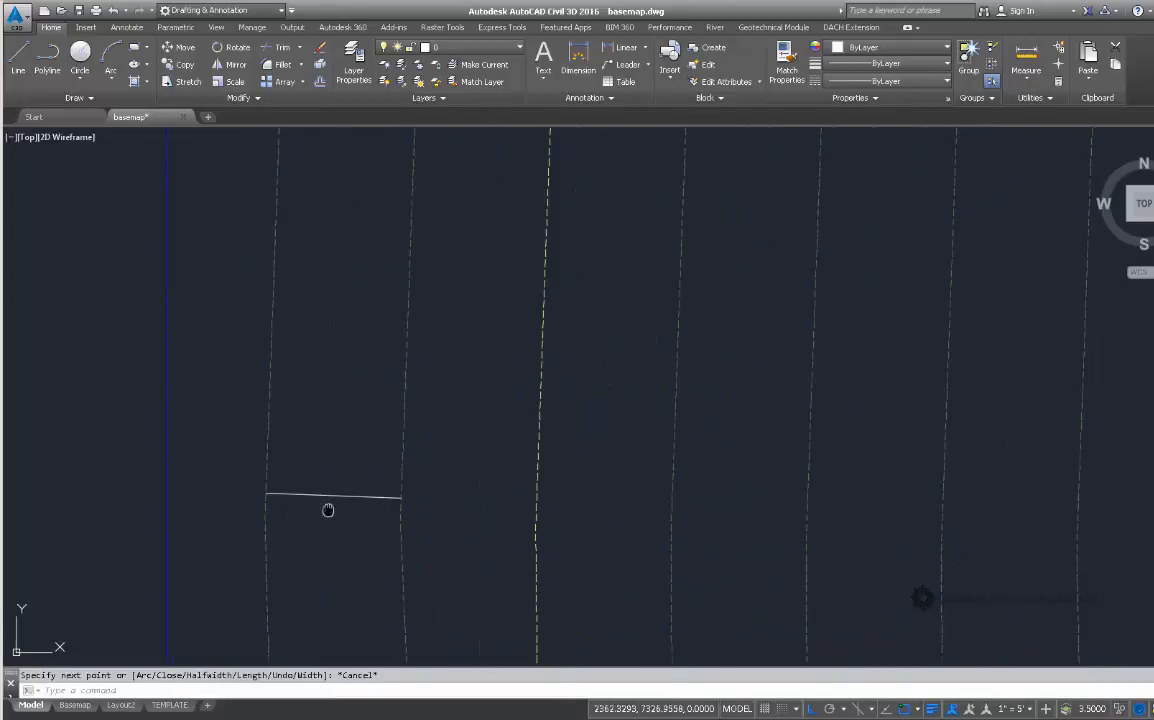
middle_click_drag(327, 509, 412, 507)
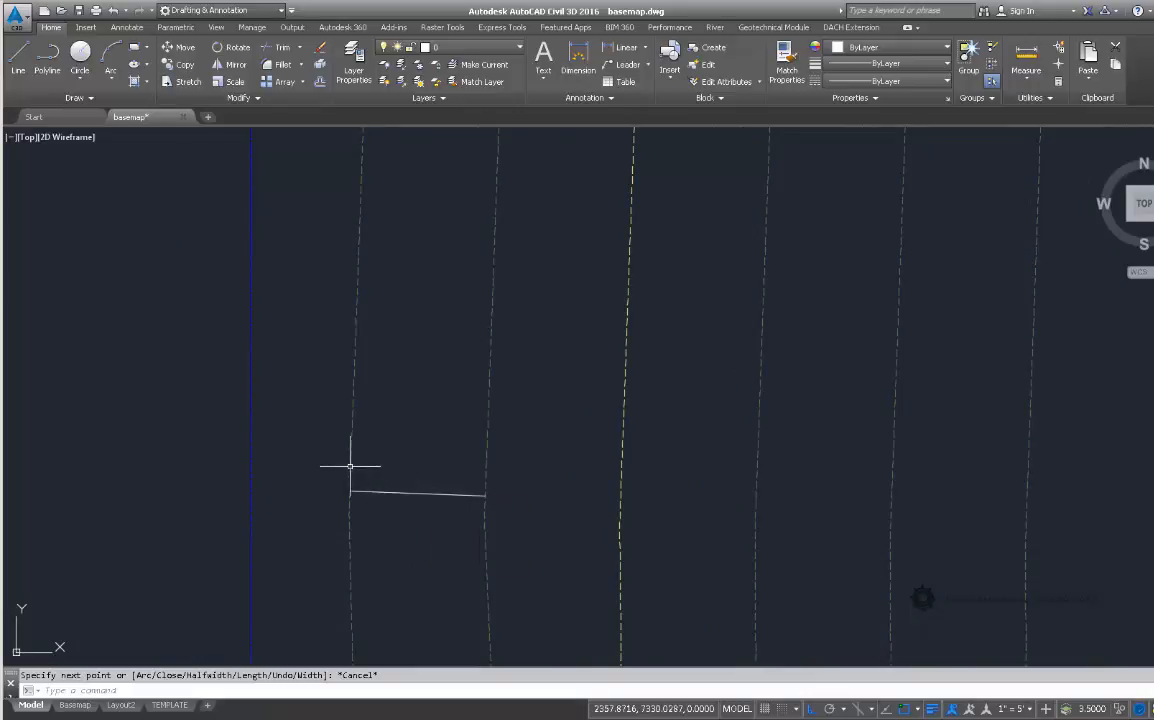
left_click(441, 493)
middle_click_drag(443, 497, 456, 302, "shift")
middle_click_drag(464, 398, 425, 417, "shift")
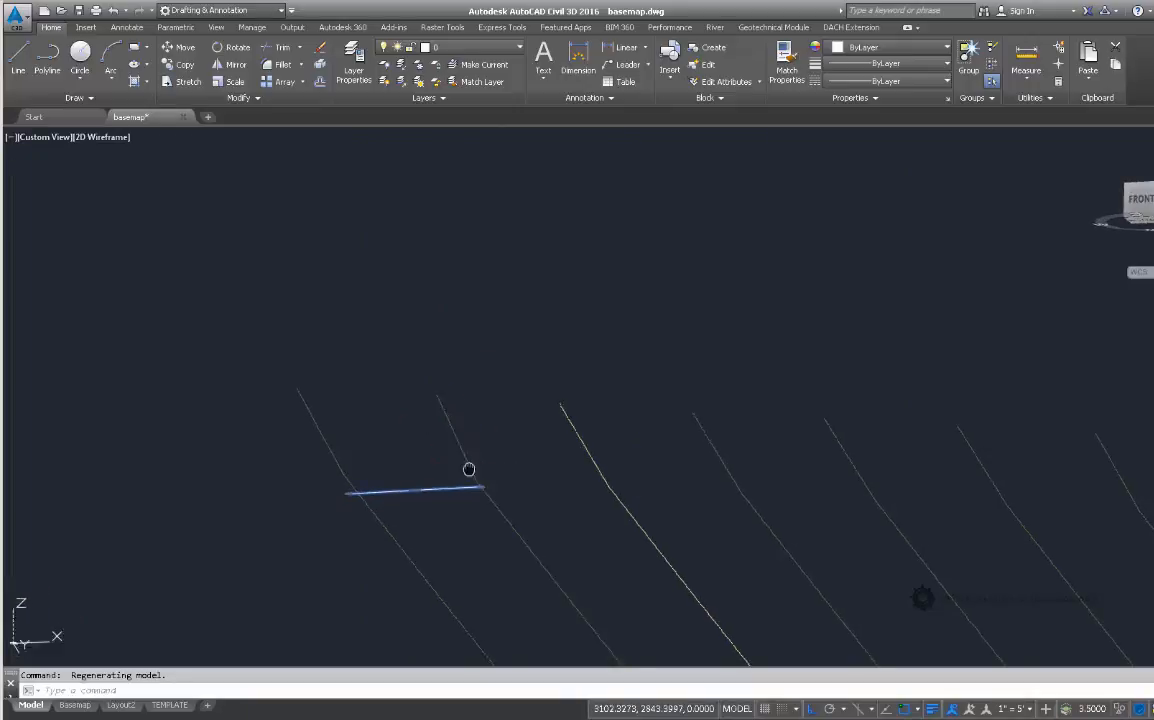
middle_click_drag(469, 471, 474, 505)
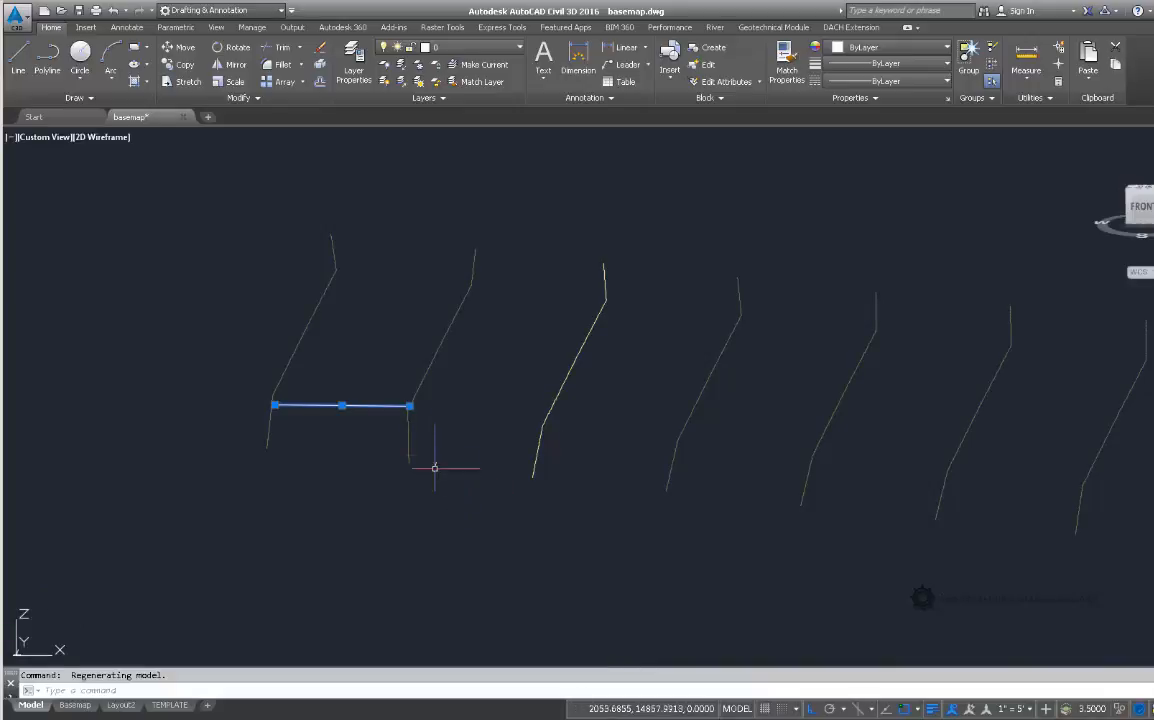
scroll(430, 442, "down", 8)
mouse_move(433, 445)
middle_mouse_down("shift")
mouse_move(451, 463)
mouse_move(438, 446)
mouse_move(451, 451)
mouse_move(448, 438)
mouse_move(381, 438)
mouse_move(525, 440)
mouse_move(616, 458)
middle_mouse_up("shift")
scroll(442, 450, "up", 8)
scroll(355, 438, "up", 5)
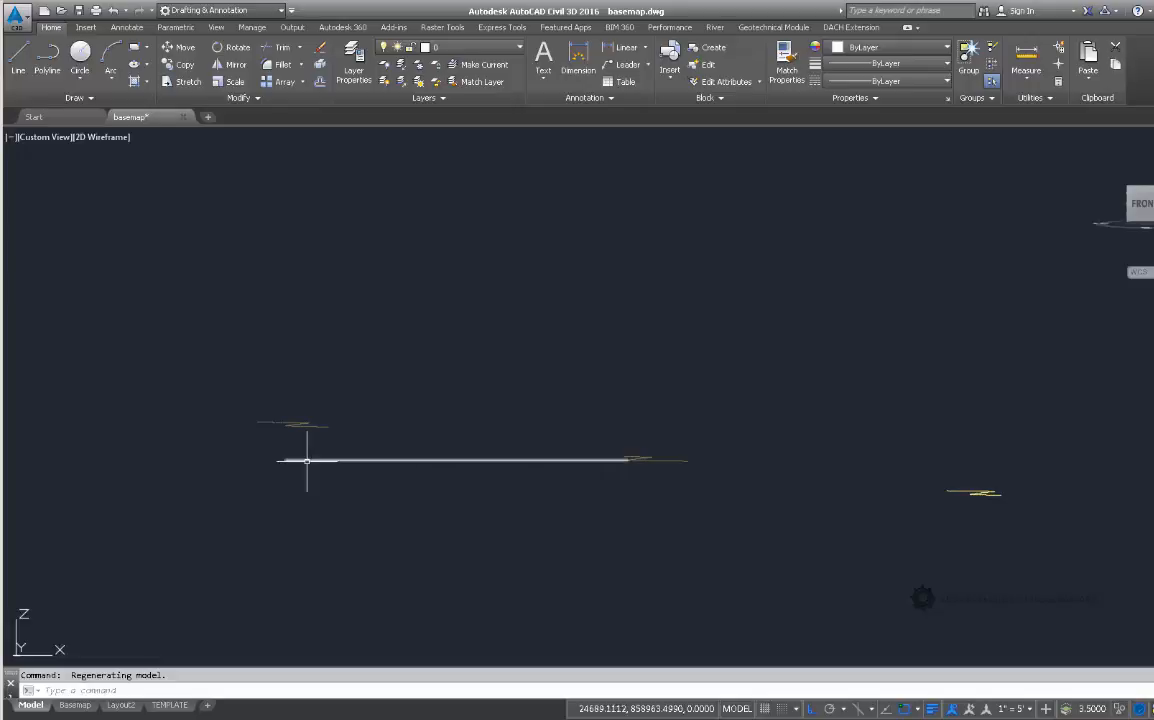
Measure the sloped distance from the polyline's east end to the westernmost contour, cancelling before picking the second point.
left_click(1026, 55)
left_click(632, 460)
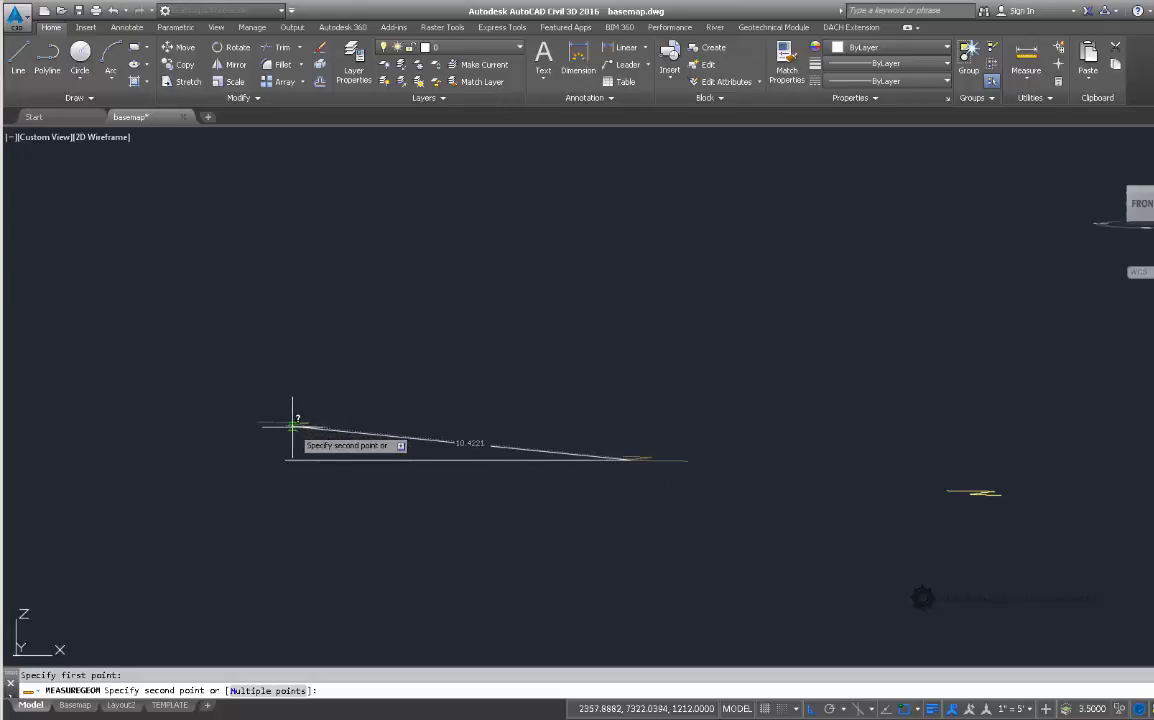
key("Escape")
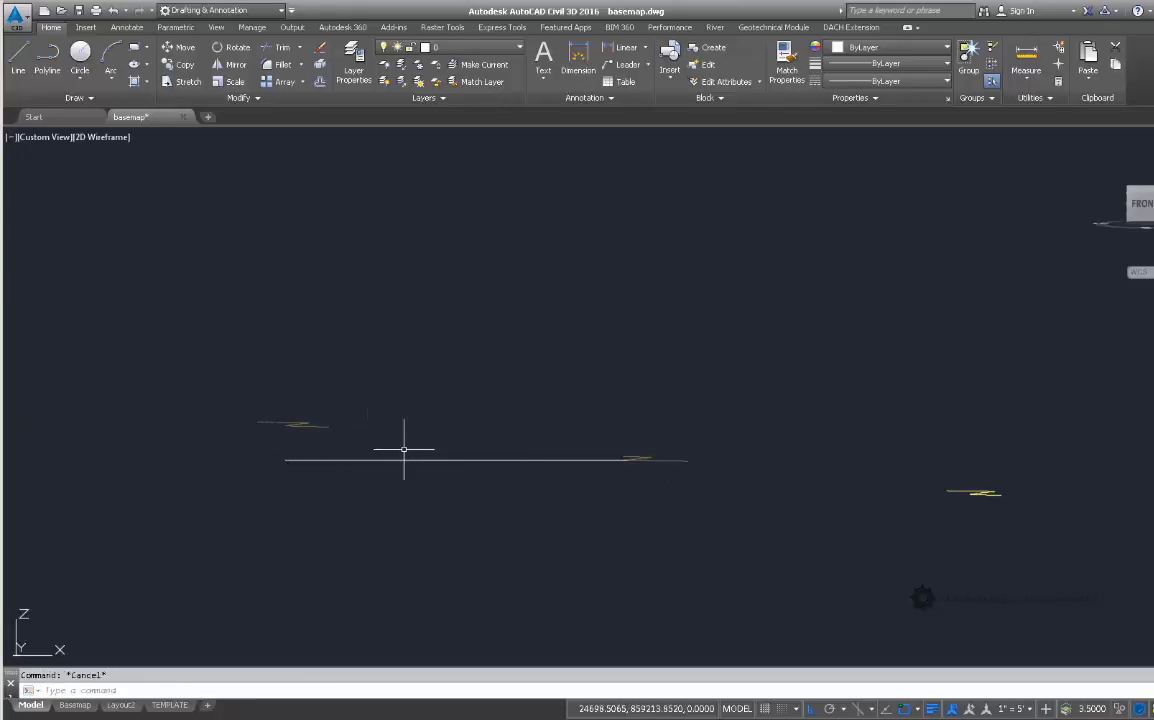
List the polyline's properties to read its length, and close the text window.
left_click(409, 460)
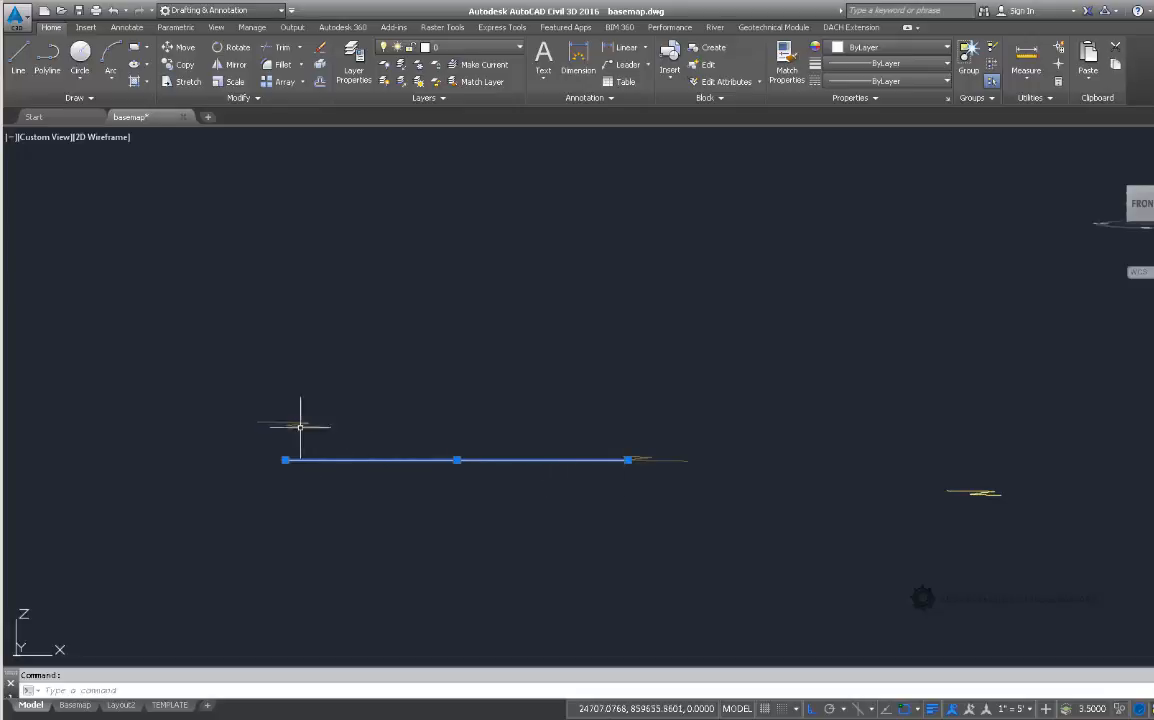
mouse_move(285, 460)
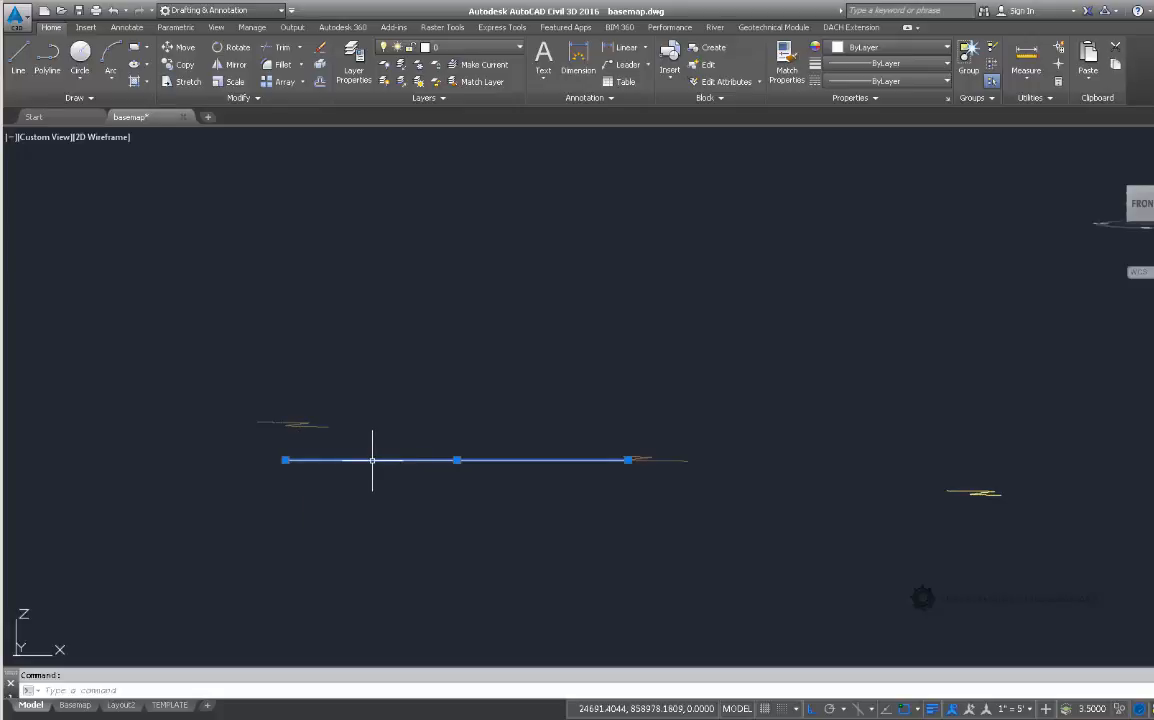
key("Escape")
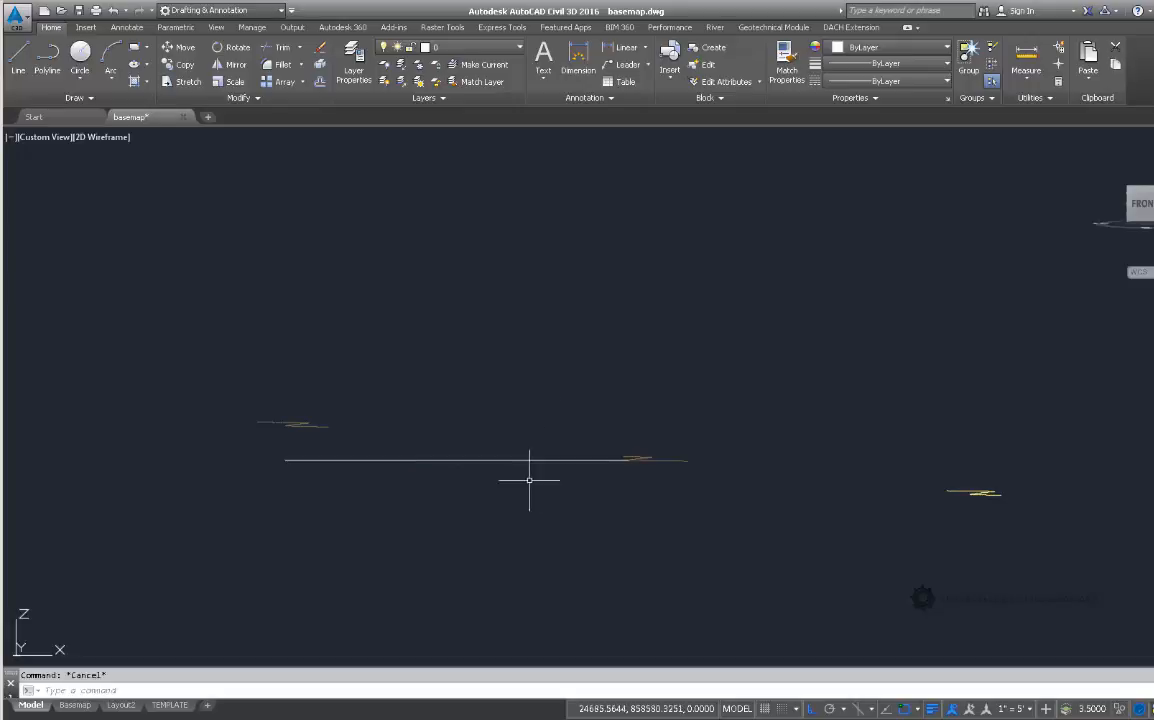
left_click(489, 460)
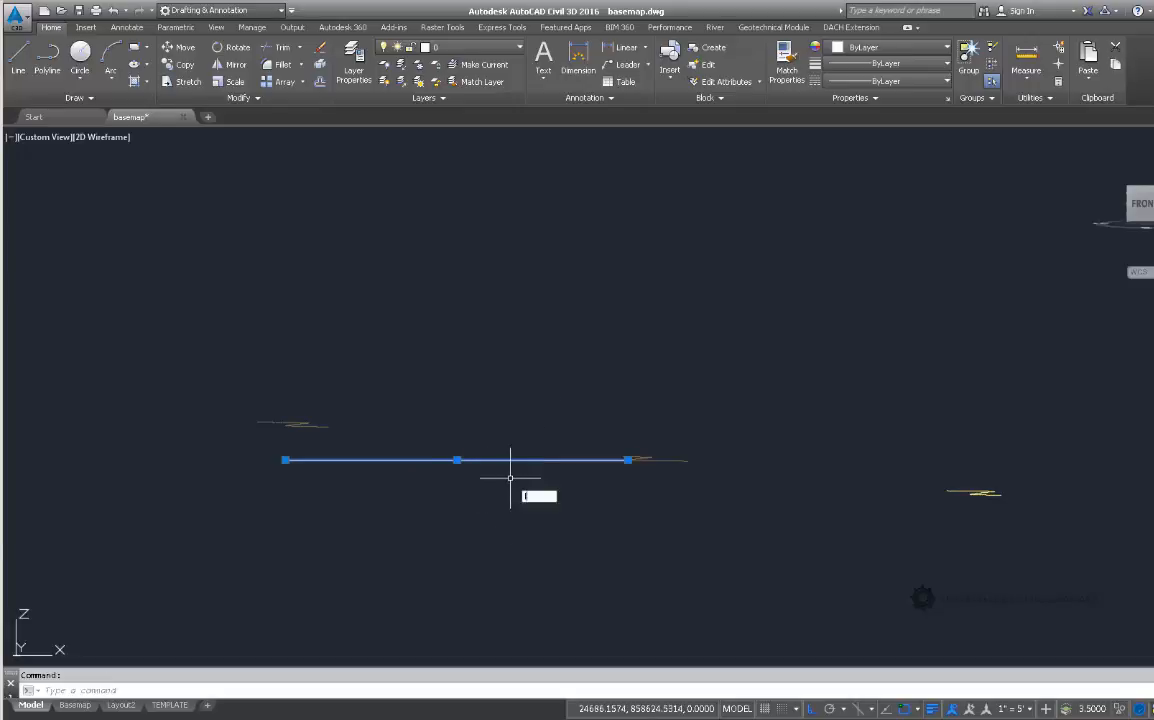
key("Return")
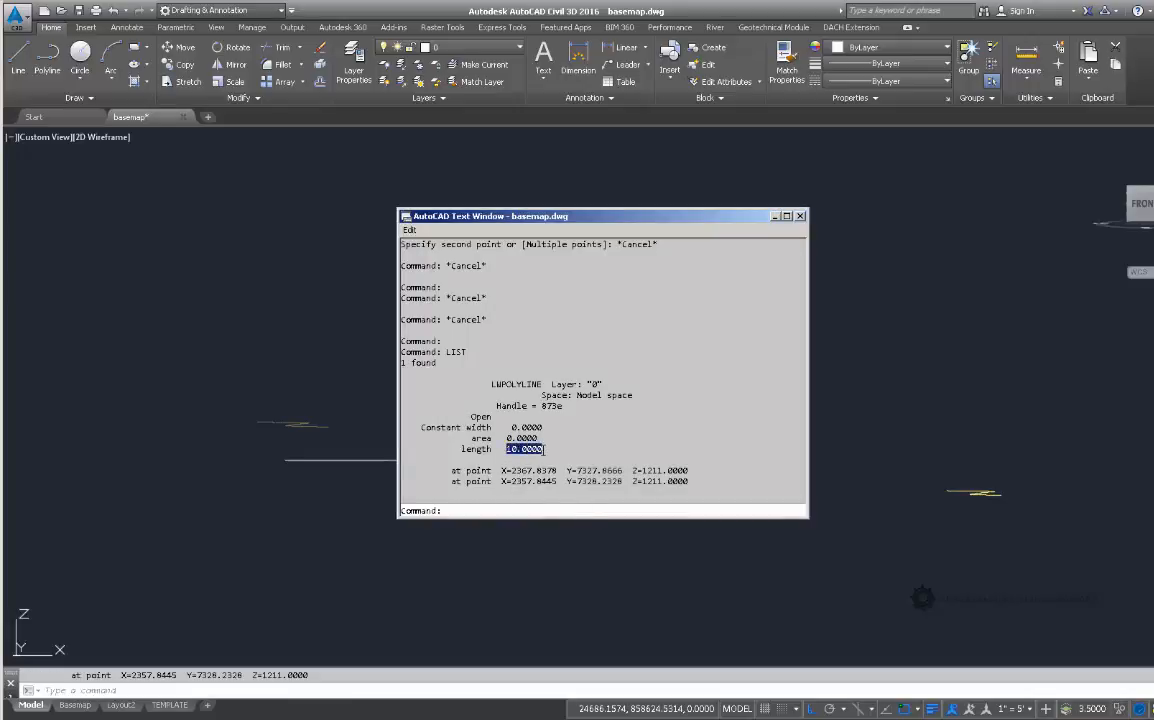
left_click(801, 217)
Return to the plan view of the current UCS with the PLAN command.
middle_click_drag(744, 343, 744, 392, "shift")
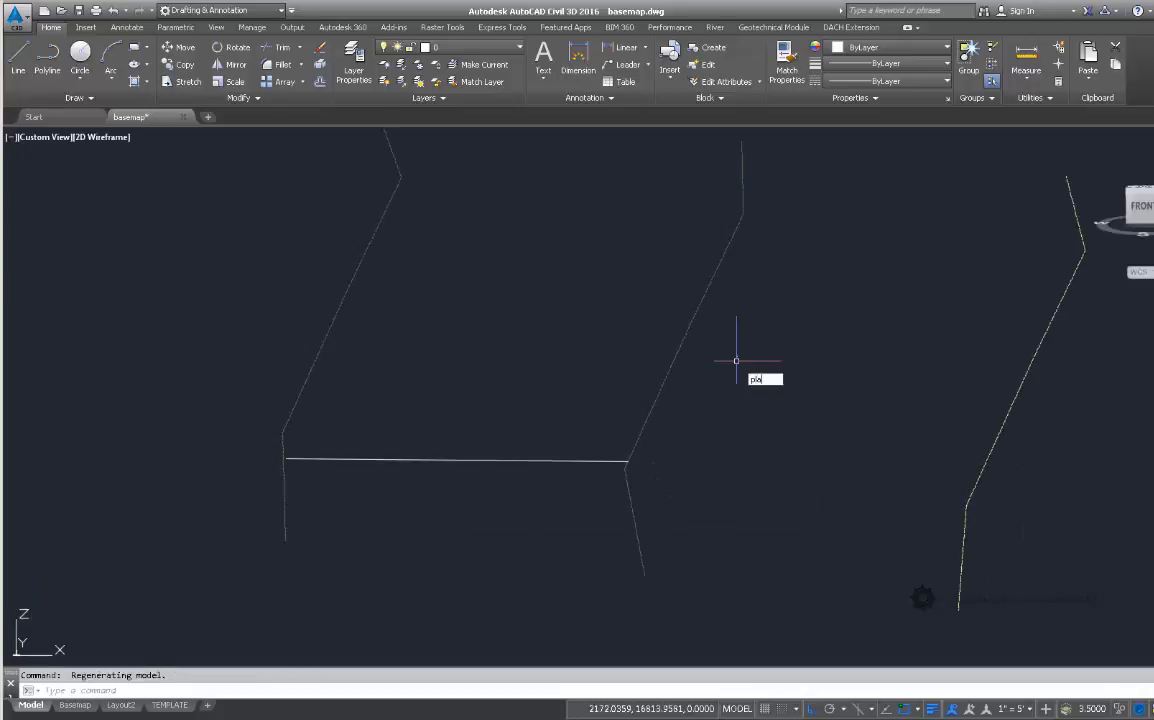
key("Return")
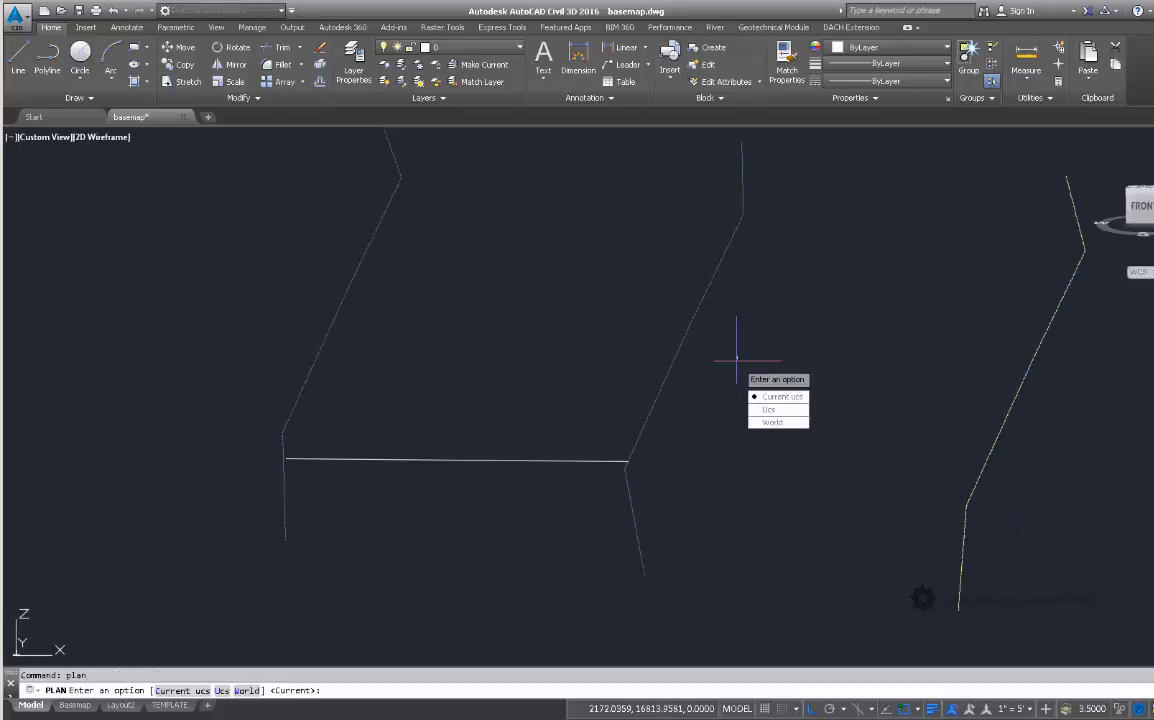
key("Return")
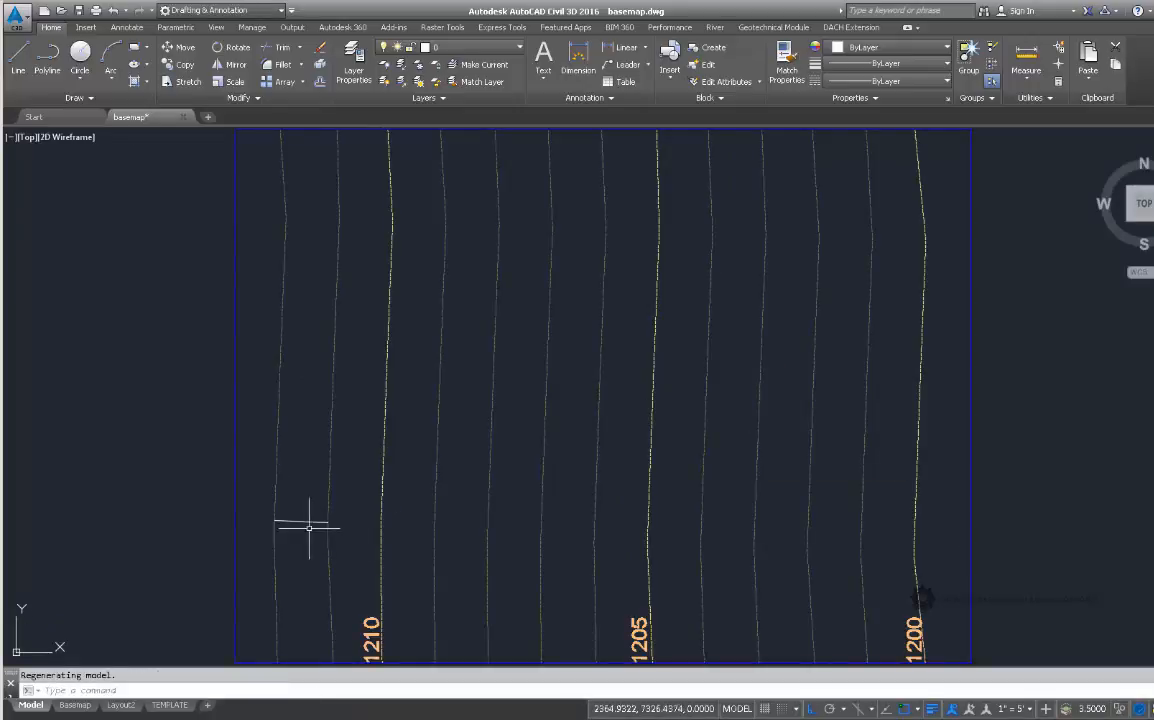
Switch to Adobe Acrobat to consult the slope table in DTM_03-DigitalTerrainModeling 21.pdf, and return to the basemap drawing.
mouse_move(290, 521)
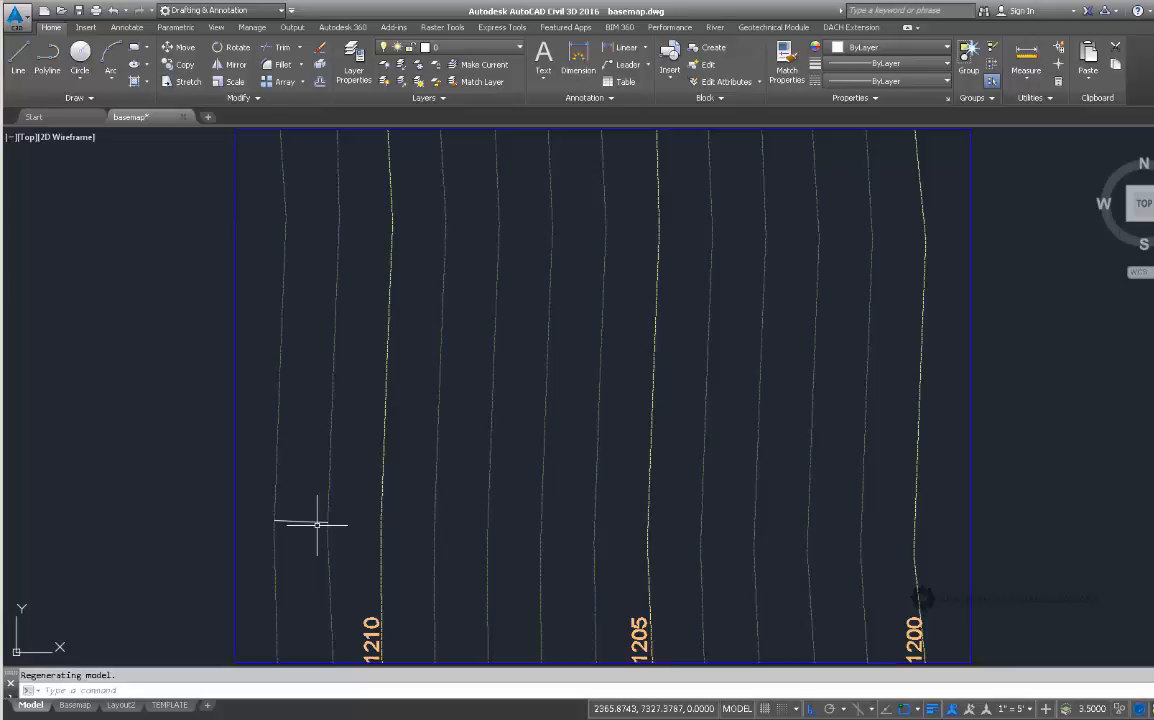
left_click(295, 718)
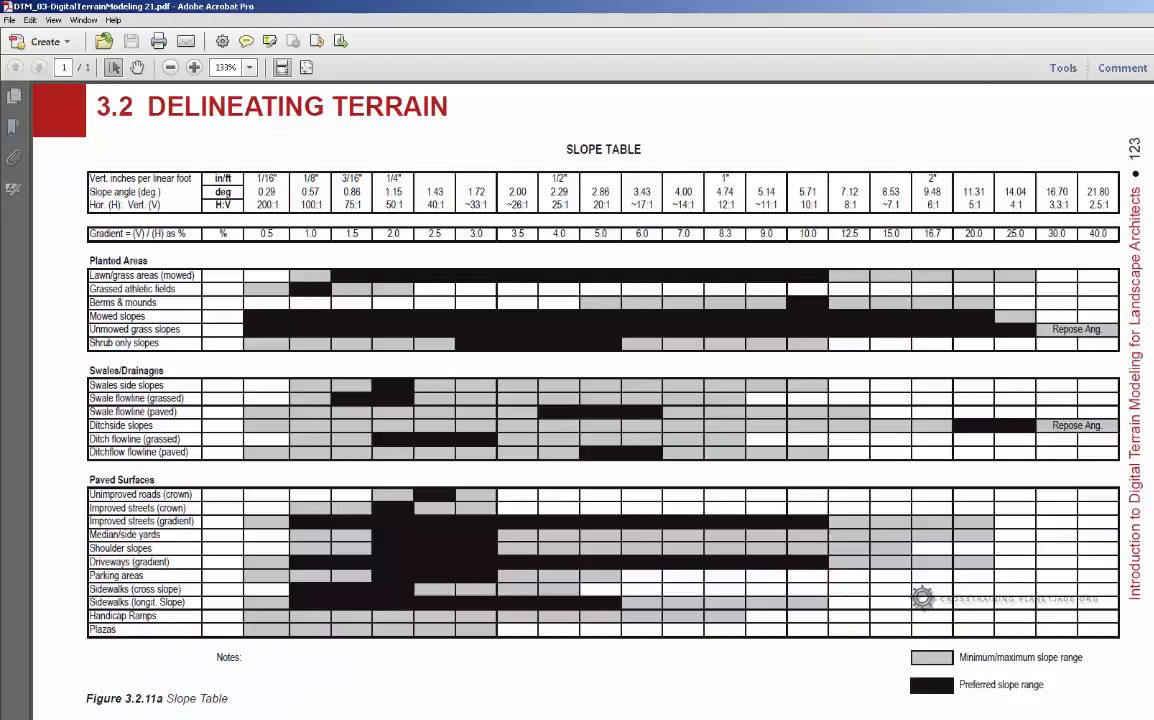
left_click(220, 718)
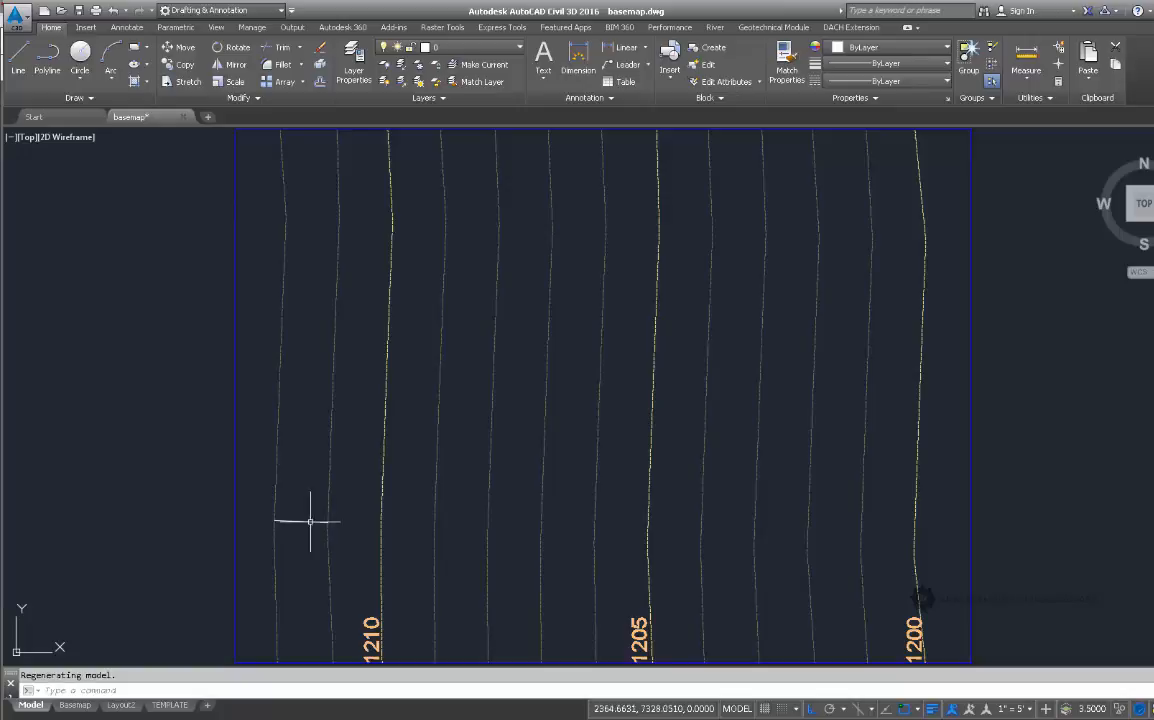
Delete the short polyline between the two westernmost contours.
left_click(307, 549)
left_click(296, 505)
key("Delete")
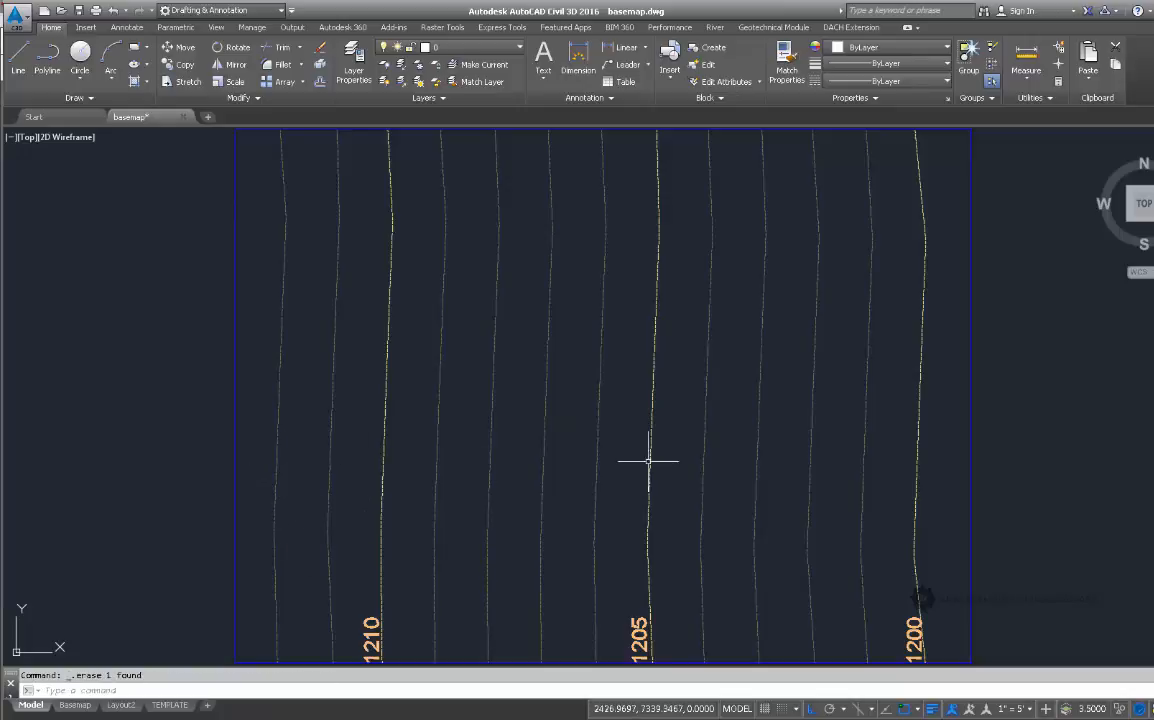
mouse_move(459, 477)
middle_mouse_down()
mouse_move(453, 394)
mouse_move(454, 541)
middle_mouse_up()
mouse_move(283, 513)
middle_mouse_down()
mouse_move(322, 489)
mouse_move(338, 402)
mouse_move(342, 465)
middle_mouse_up()
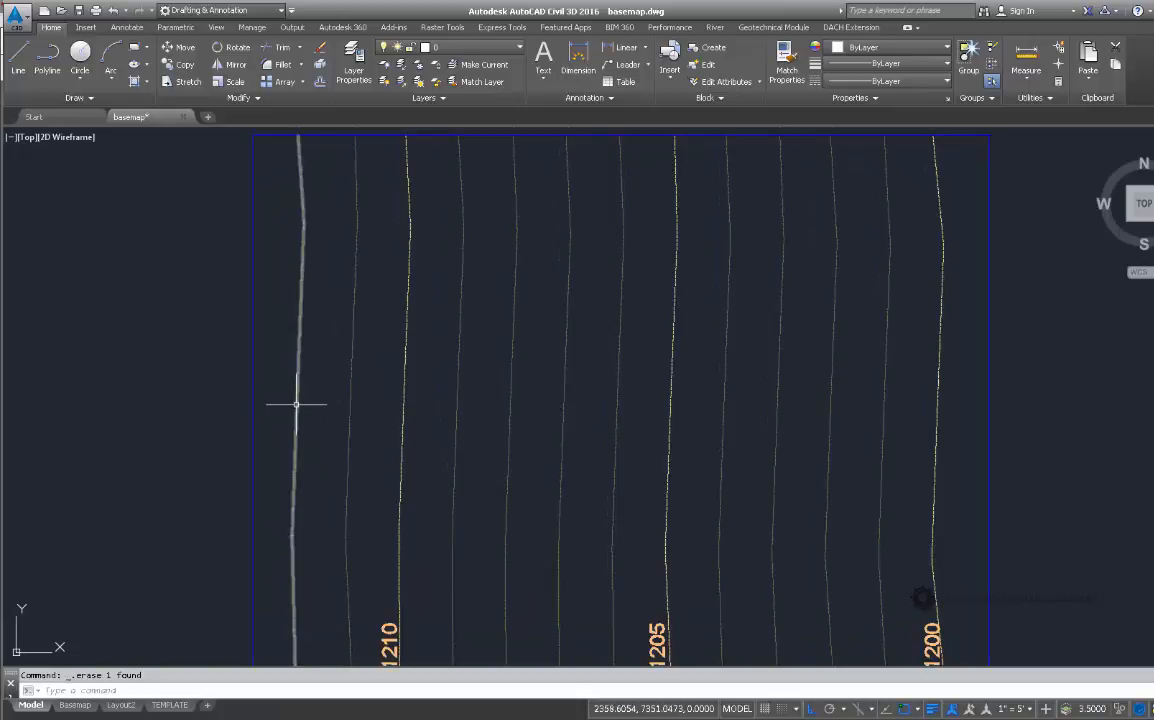
left_click(296, 405)
mouse_move(322, 466)
middle_mouse_down()
mouse_move(337, 368)
mouse_move(323, 445)
middle_mouse_up()
middle_click_drag(325, 333, 299, 362)
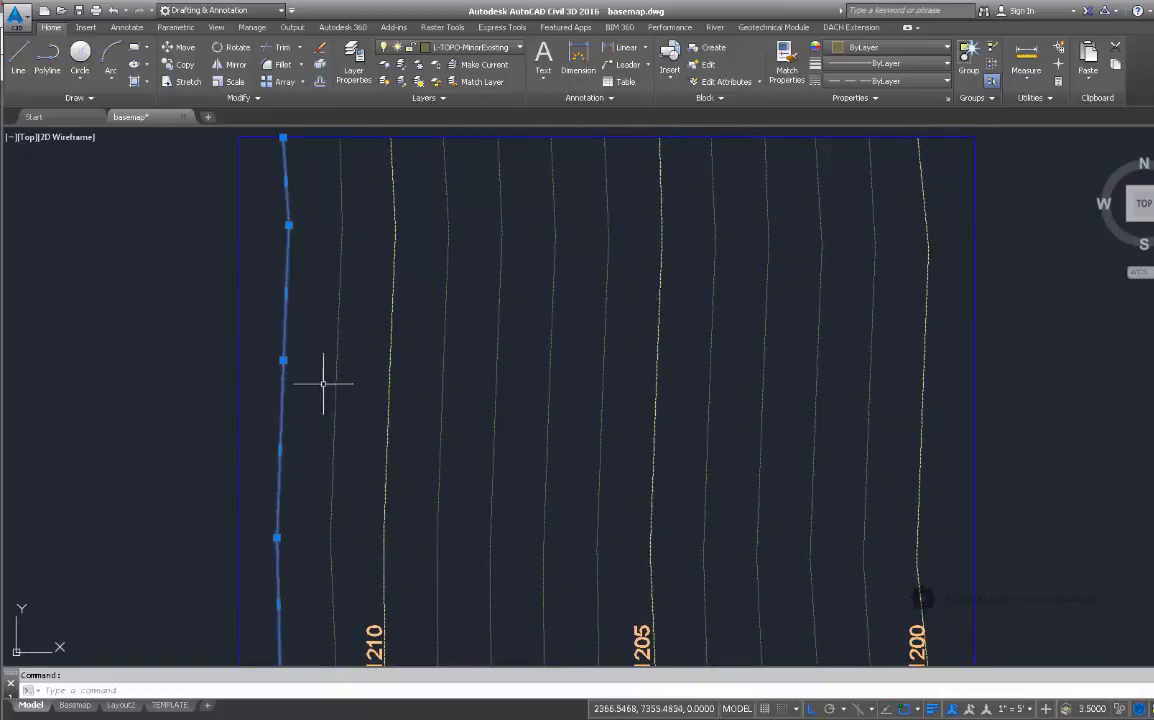
key("Escape")
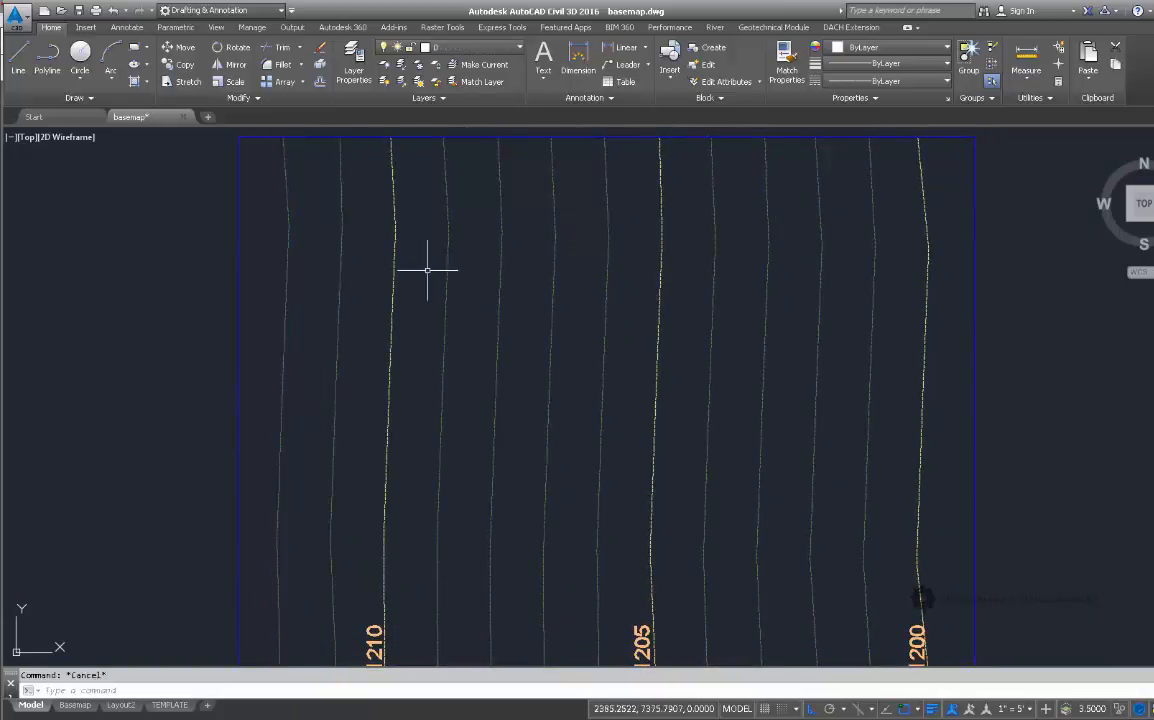
Draw a straight horizontal polyline across all the contours, extending past the west and east sides of the blue boundary.
left_click(47, 58)
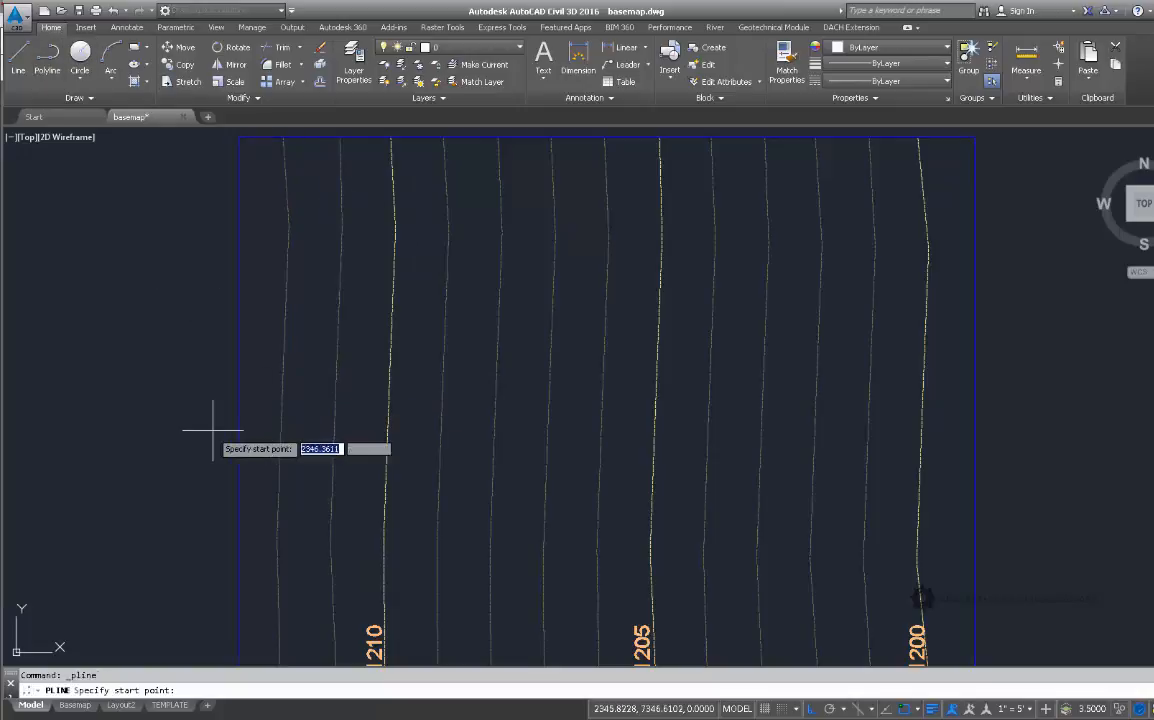
left_click(158, 424)
left_click(1040, 422)
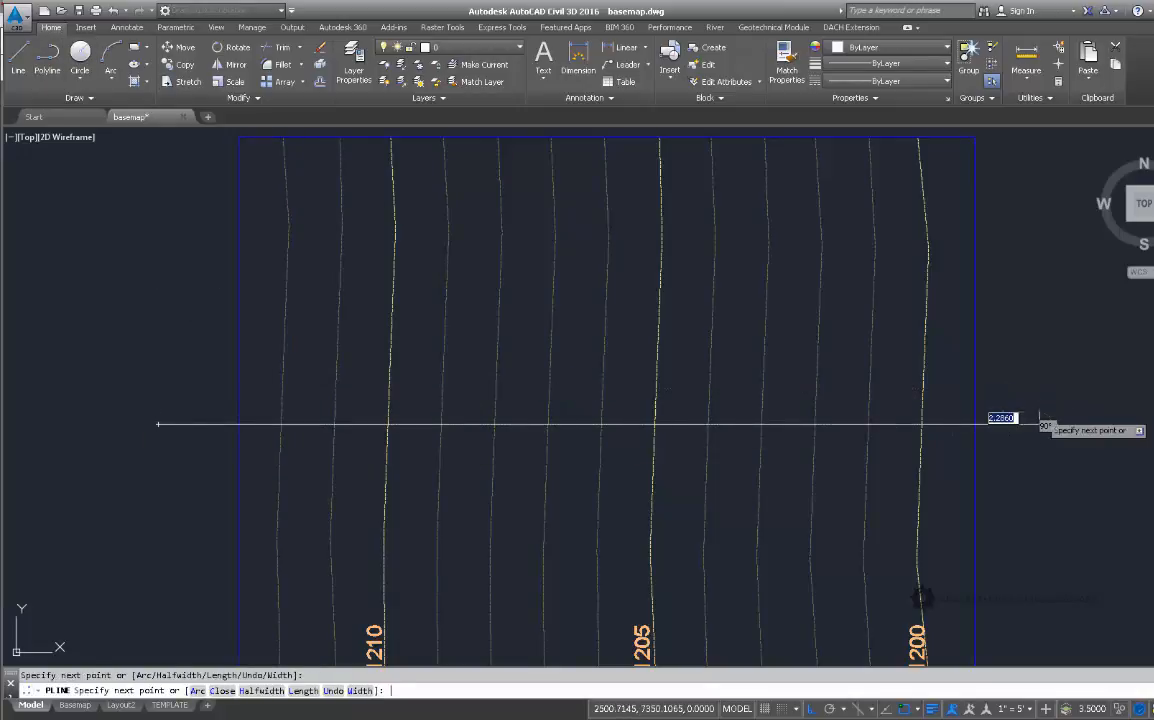
key("Return")
Offset the horizontal polyline by 5 to its north and south sides, and delete the original centre line.
type("o")
key("Return")
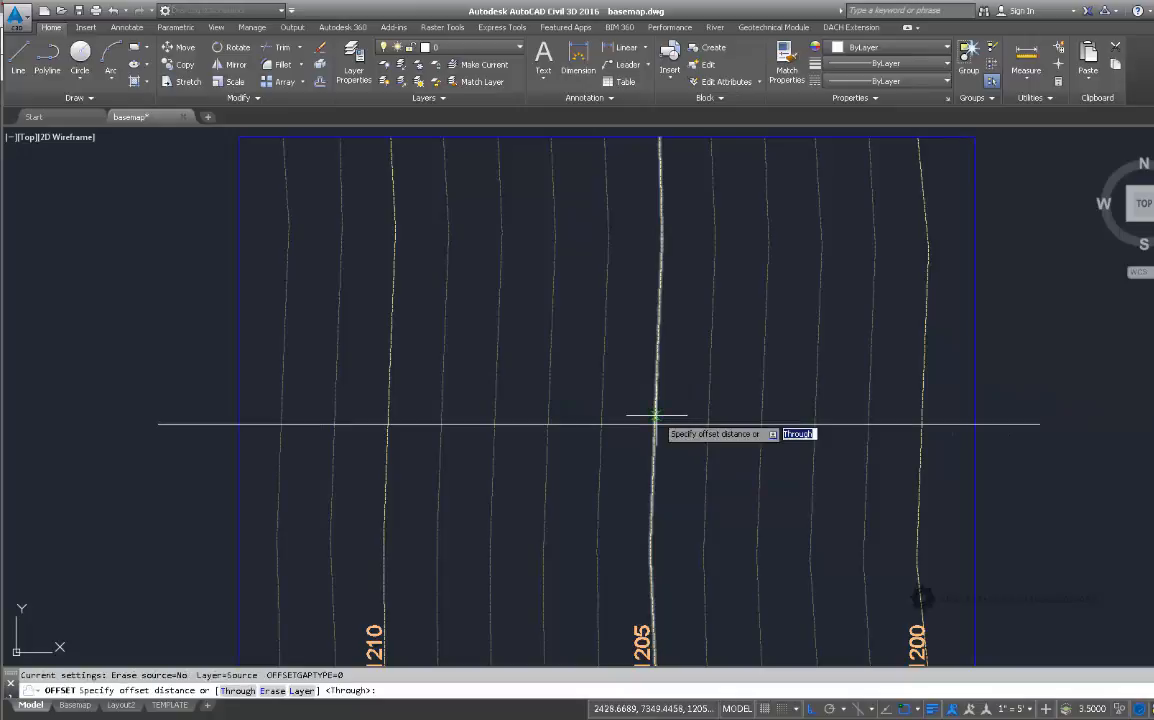
type("5")
key("Return")
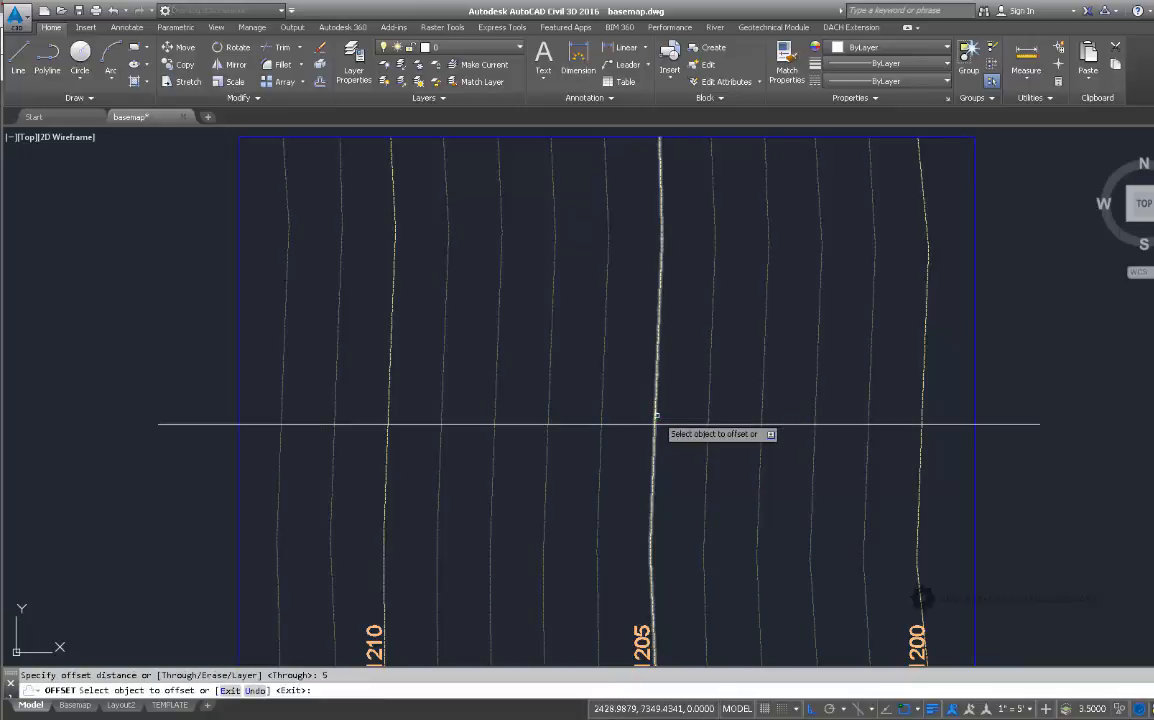
left_click(626, 423)
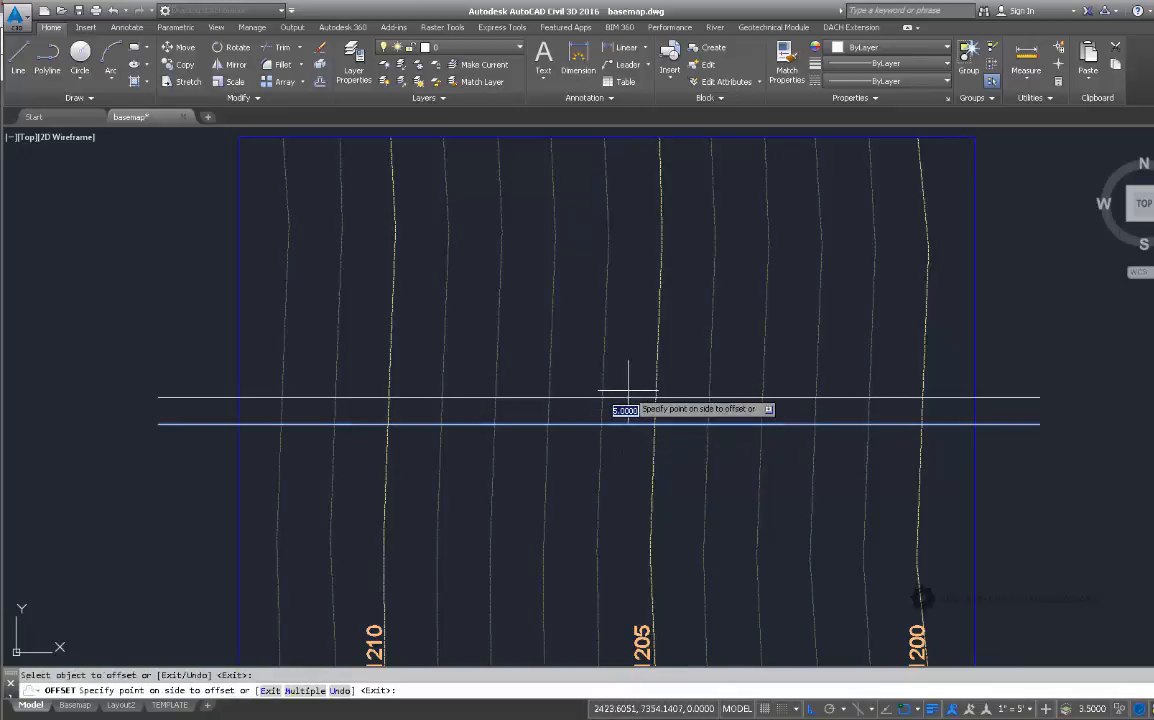
left_click(628, 390)
left_click(626, 423)
left_click(637, 490)
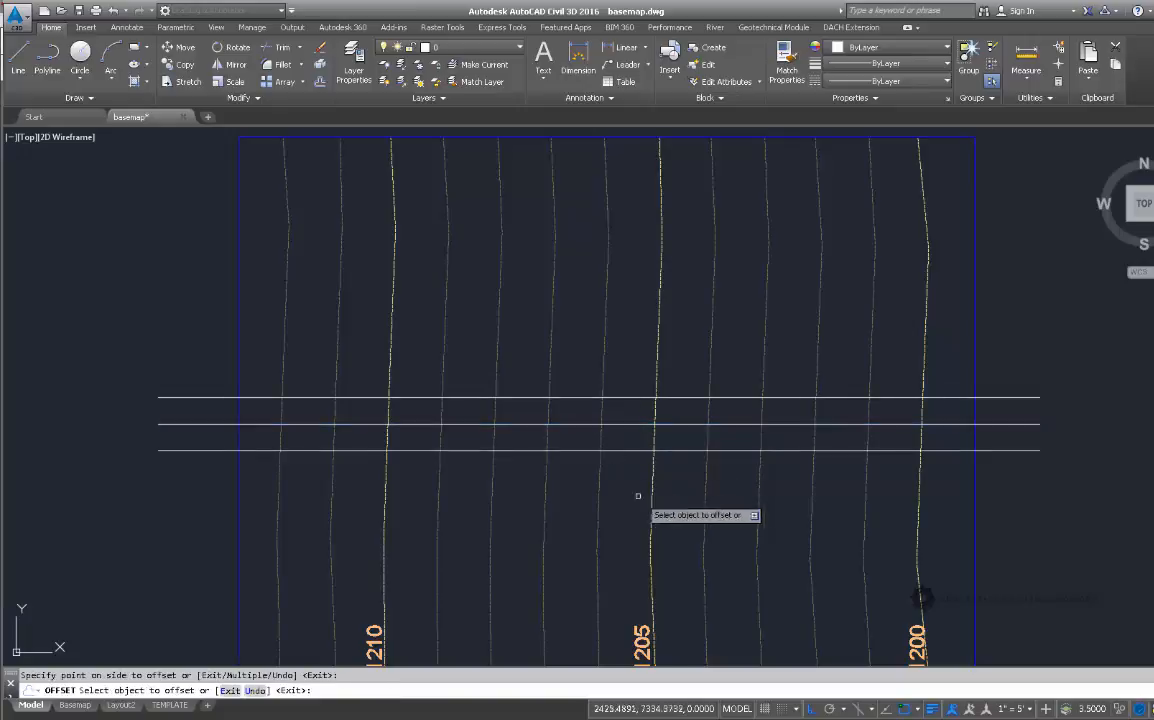
key("Escape")
left_click(634, 424)
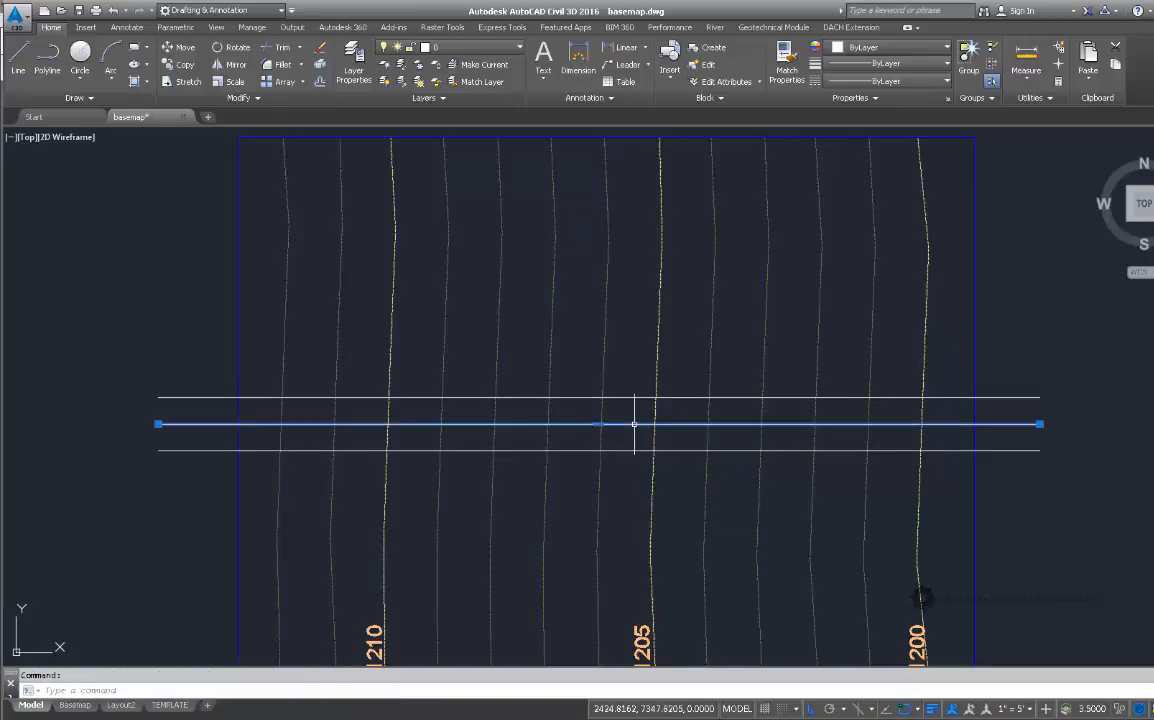
key("Delete")
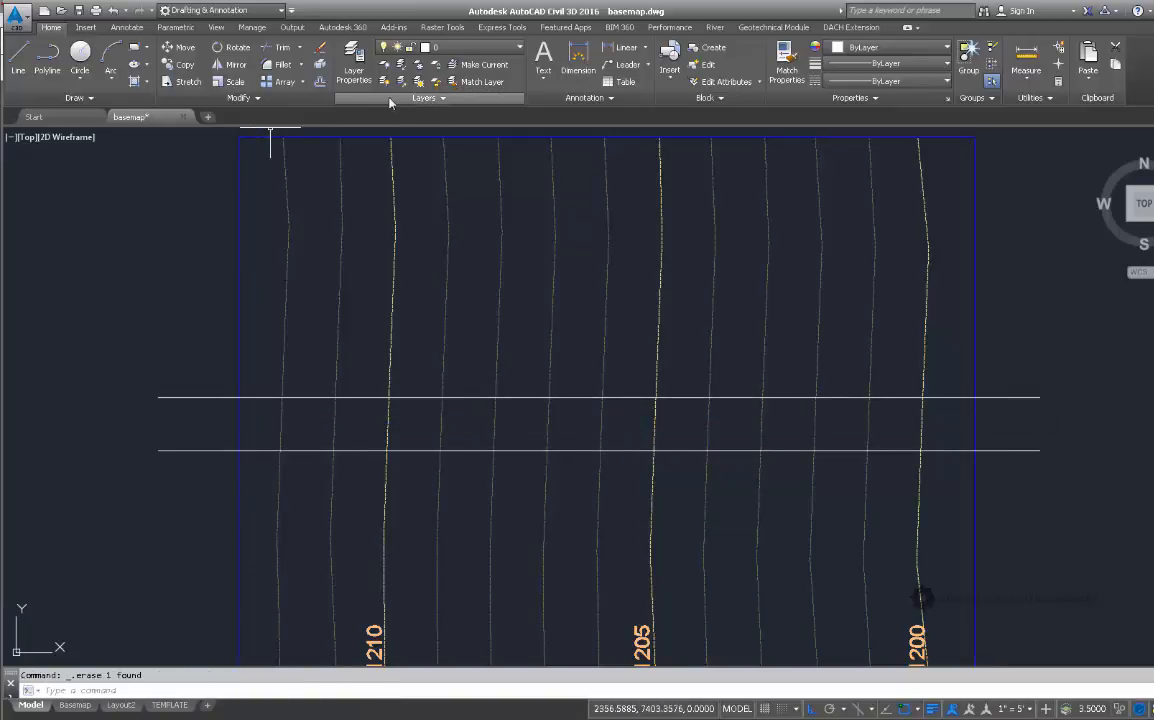
Trim the west ends of both horizontal lines back to the westernmost contour.
left_click(276, 47)
left_click(279, 435)
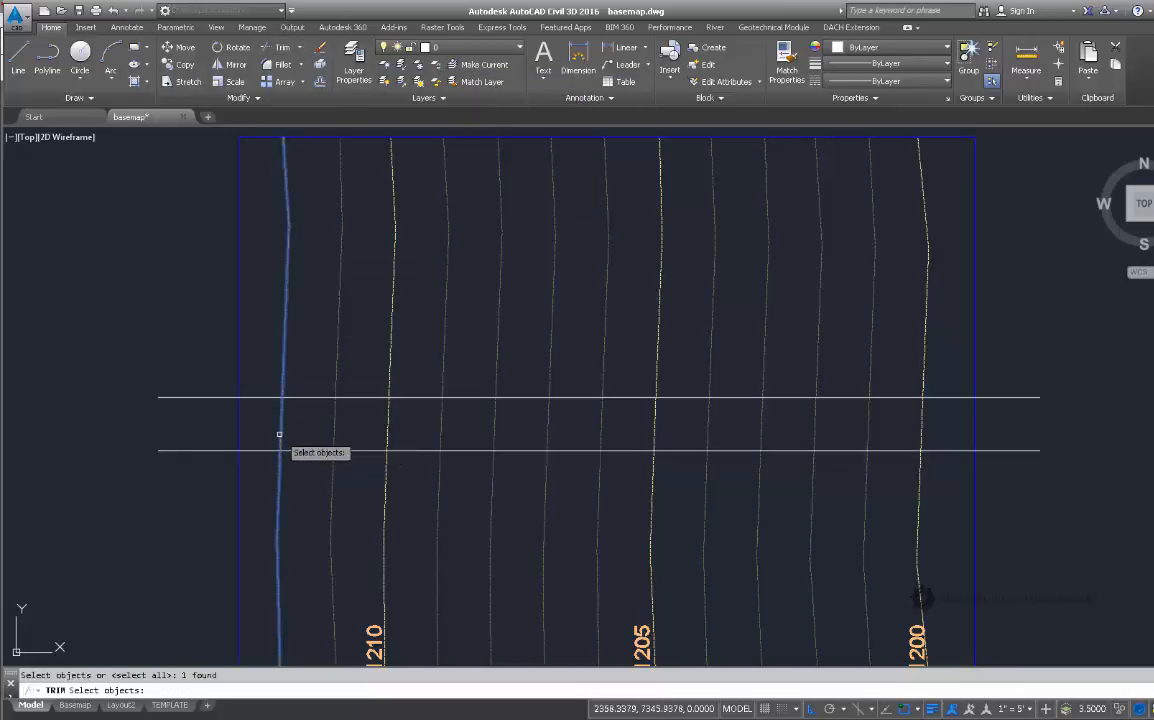
key("Return")
left_click(249, 449)
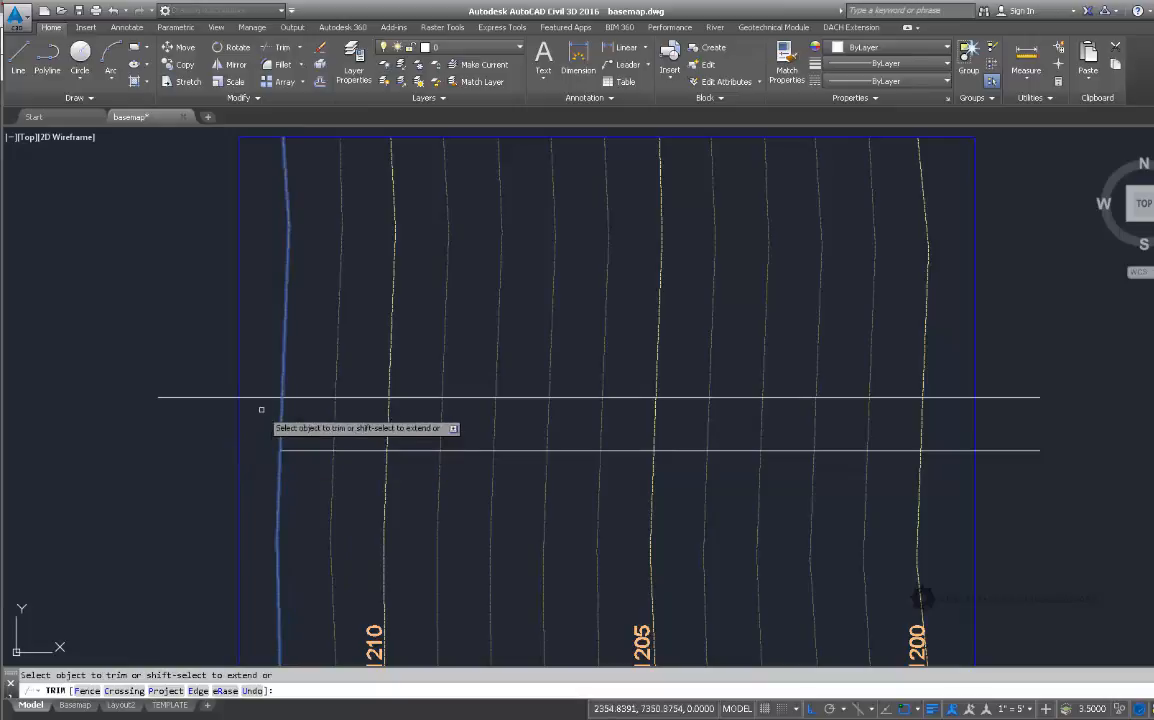
left_click(265, 397)
key("Return")
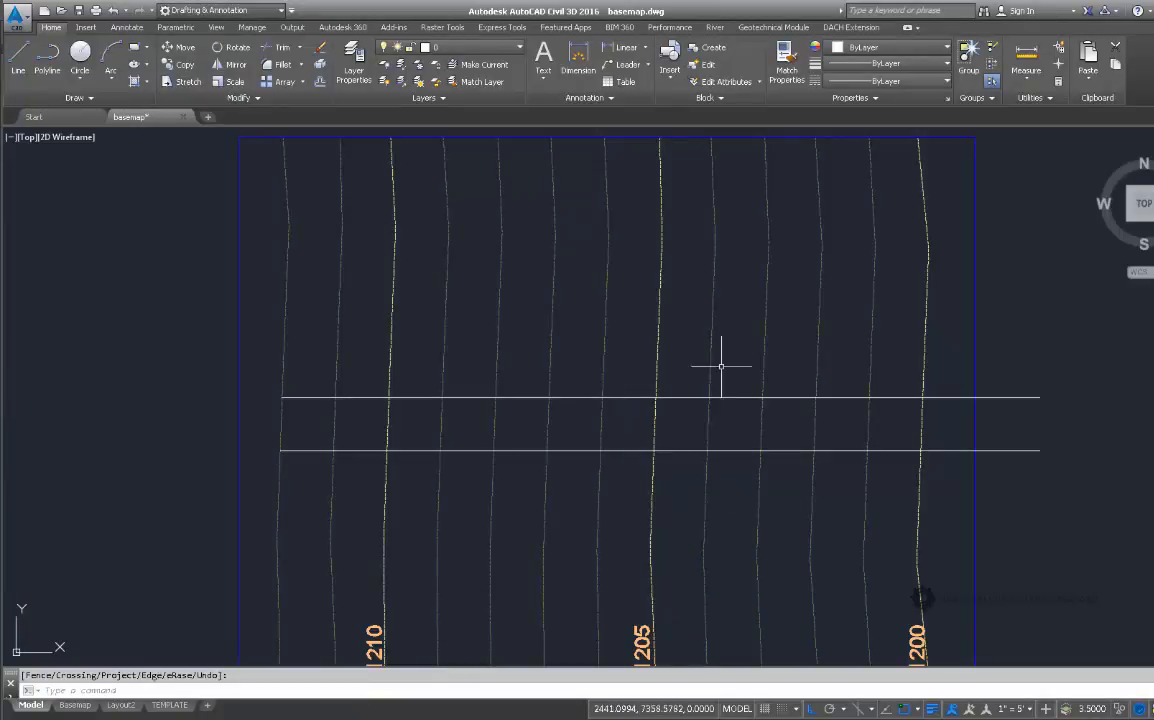
key("Escape")
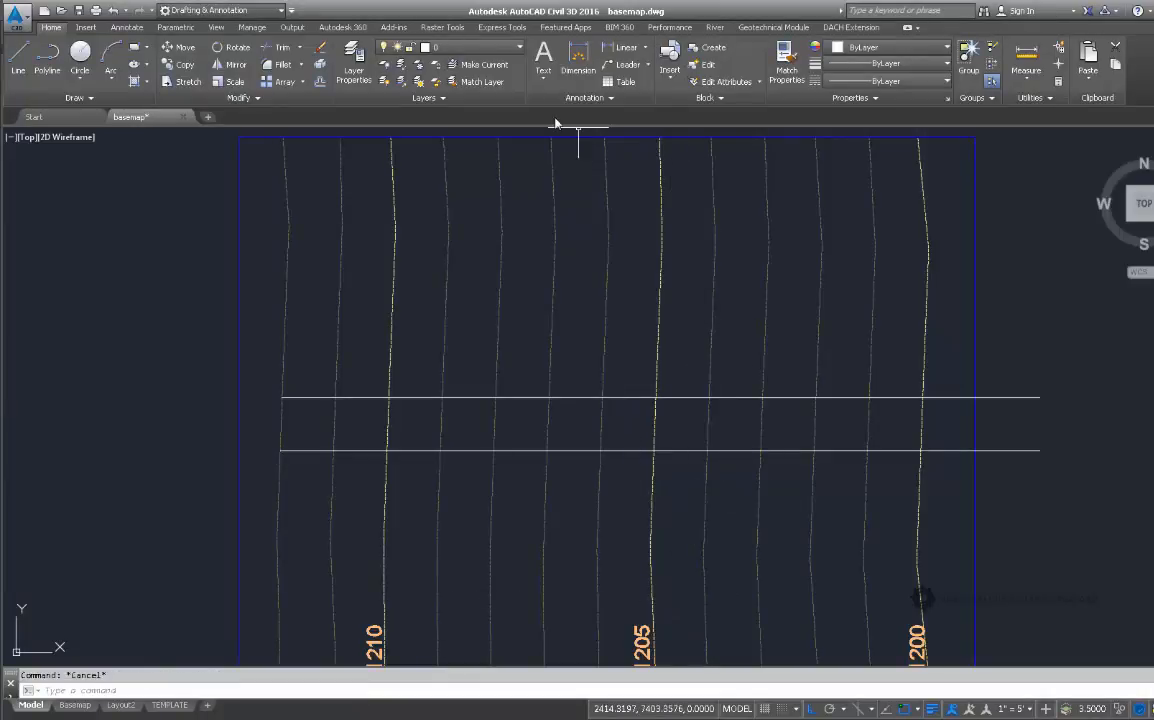
Trim the east ends of both horizontal lines back to the first contour east of the 1205 contour.
left_click(270, 47)
left_click(706, 503)
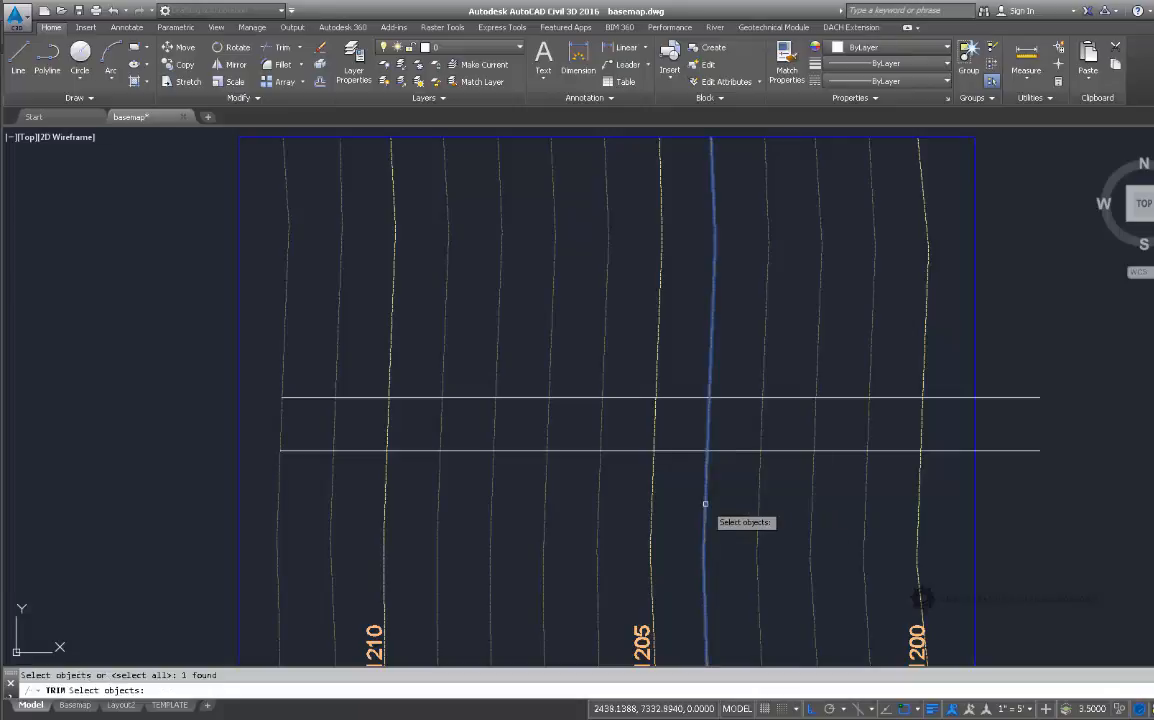
key("Return")
left_click(733, 451)
left_click(738, 398)
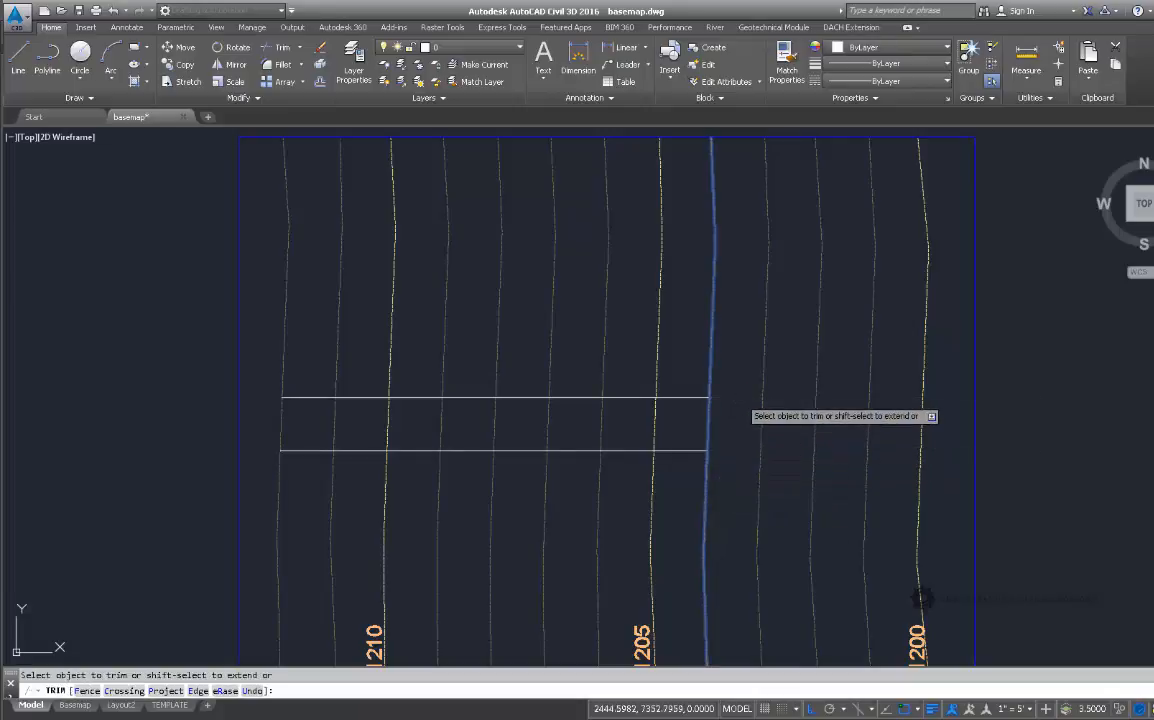
key("Return")
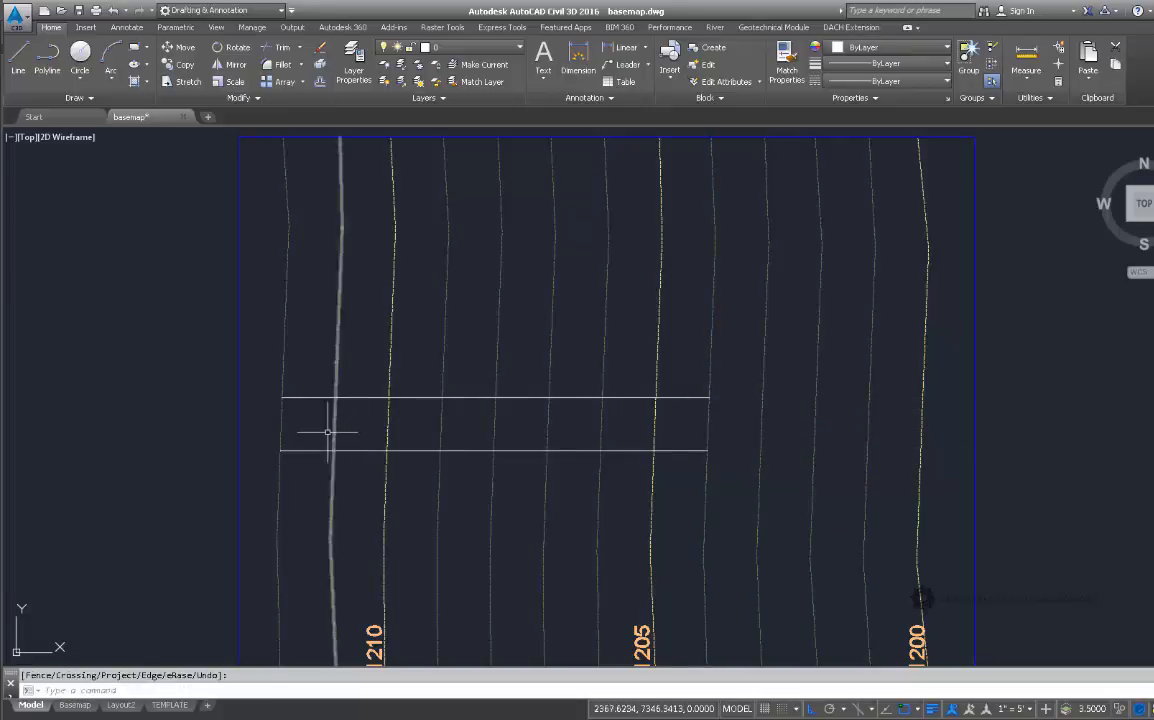
mouse_move(463, 478)
middle_mouse_down()
mouse_move(466, 438)
mouse_move(508, 510)
middle_mouse_up()
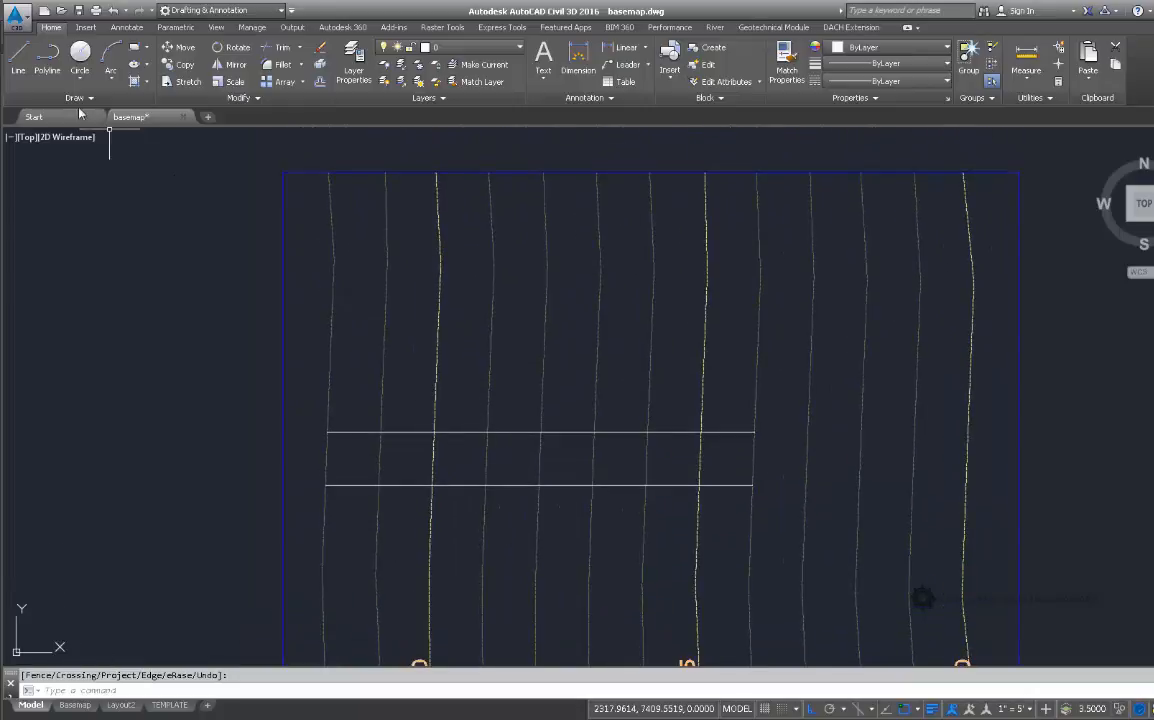
left_click(47, 55)
scroll(402, 378, "up", 5)
middle_click_drag(394, 471, 457, 453)
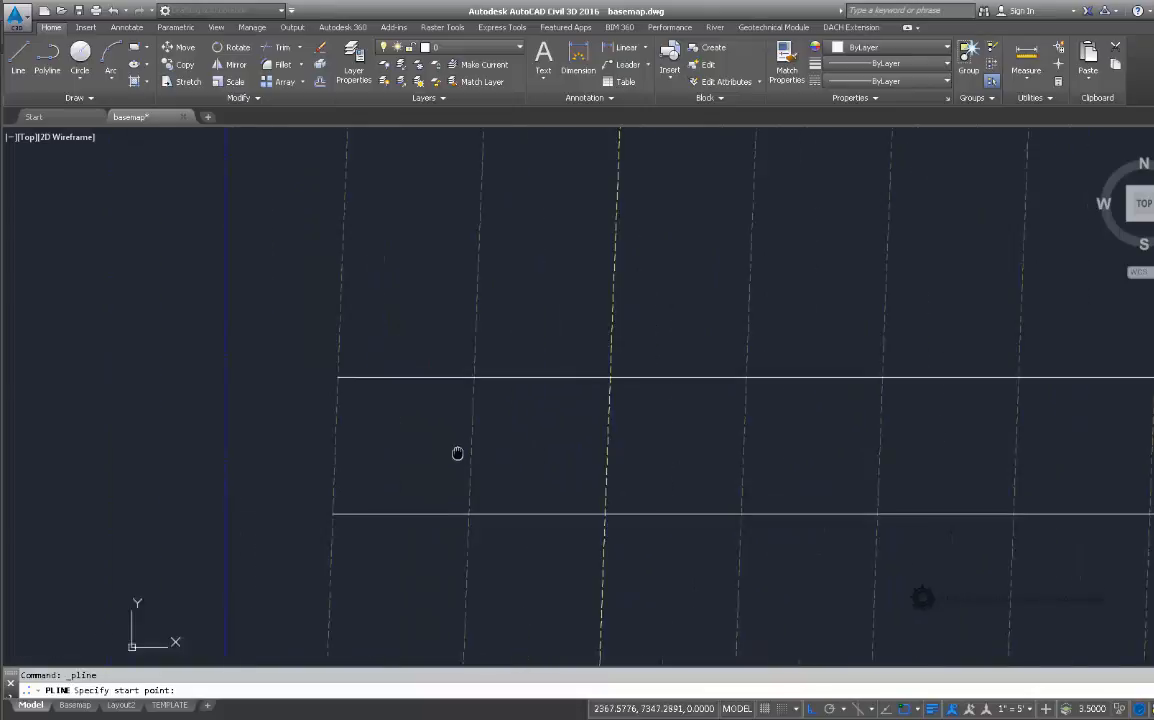
scroll(477, 430, "down", 4)
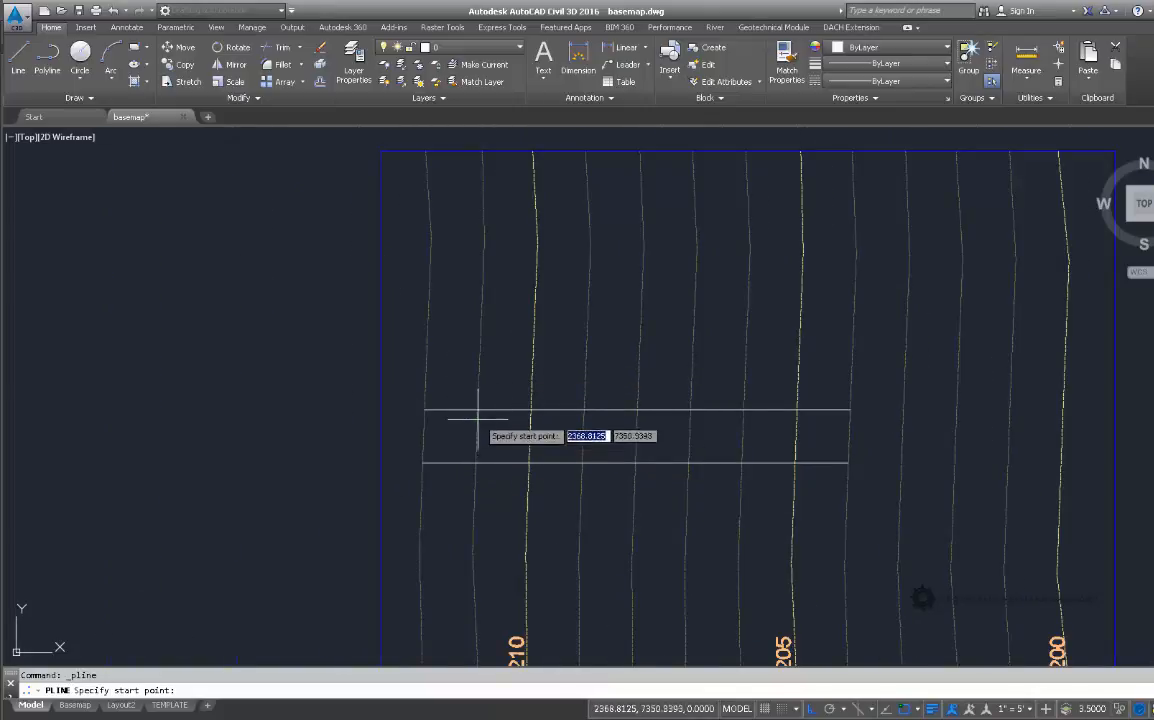
key("Escape")
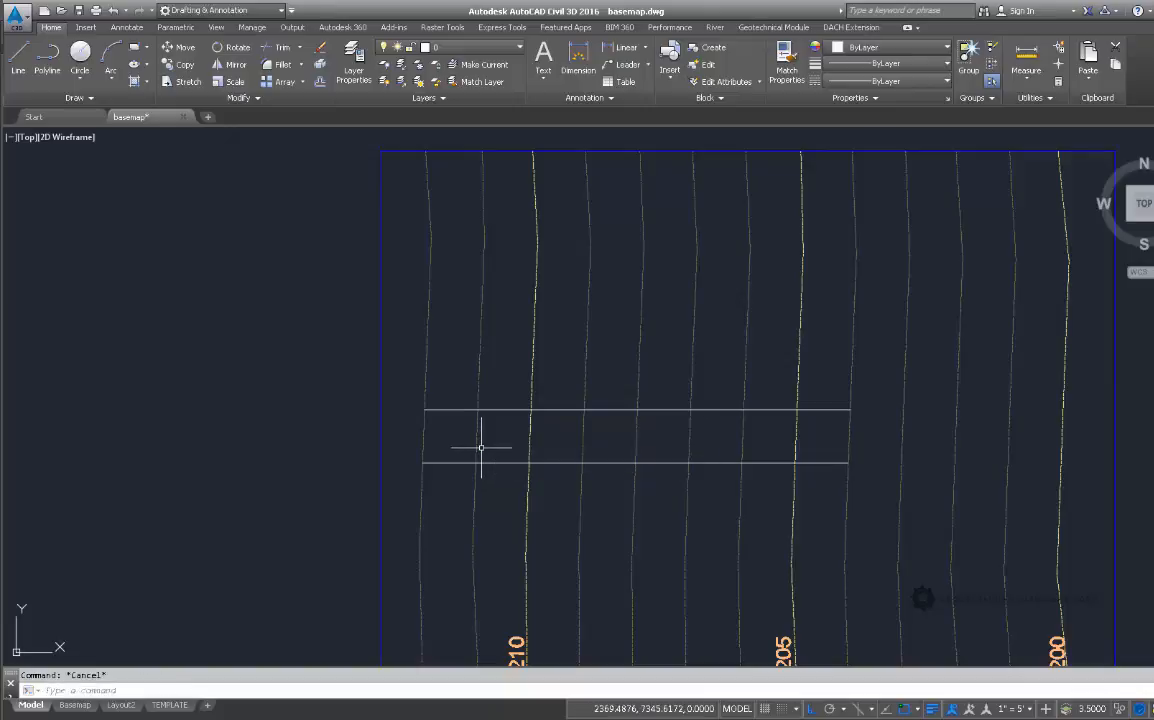
Draw a short polyline along the westernmost contour, between the two horizontal lines.
scroll(487, 455, "up", 2)
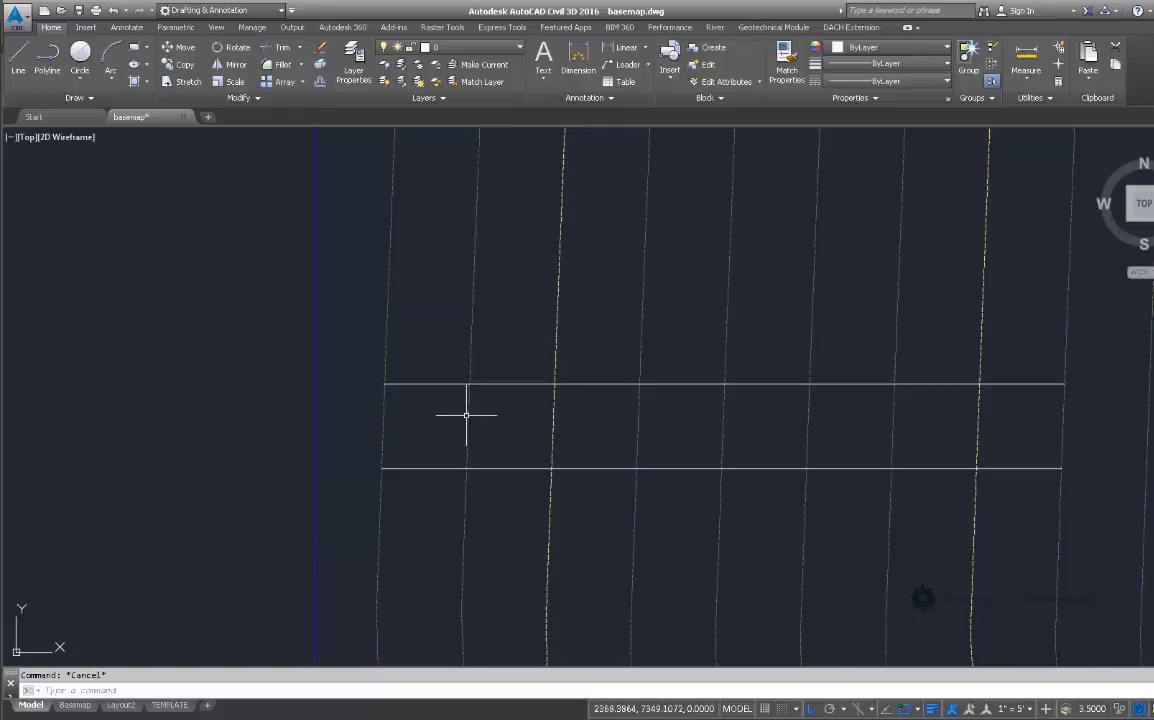
middle_click_drag(600, 438, 521, 431)
scroll(521, 431, "down", 4)
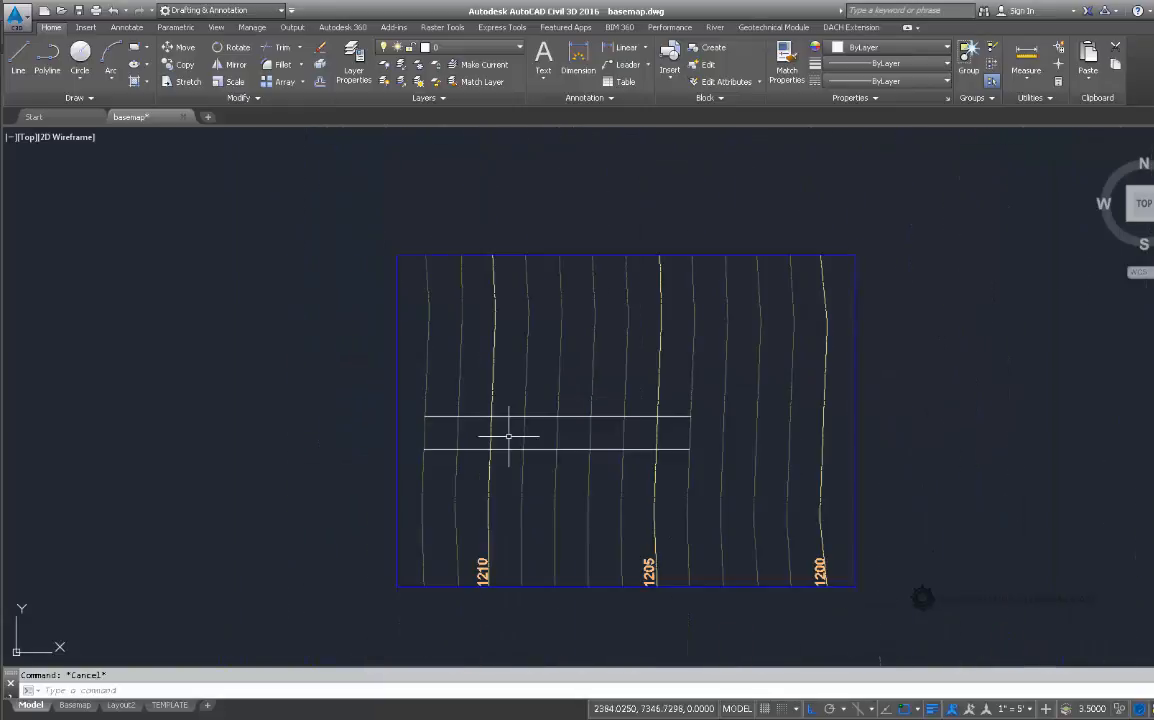
scroll(513, 440, "up", 2)
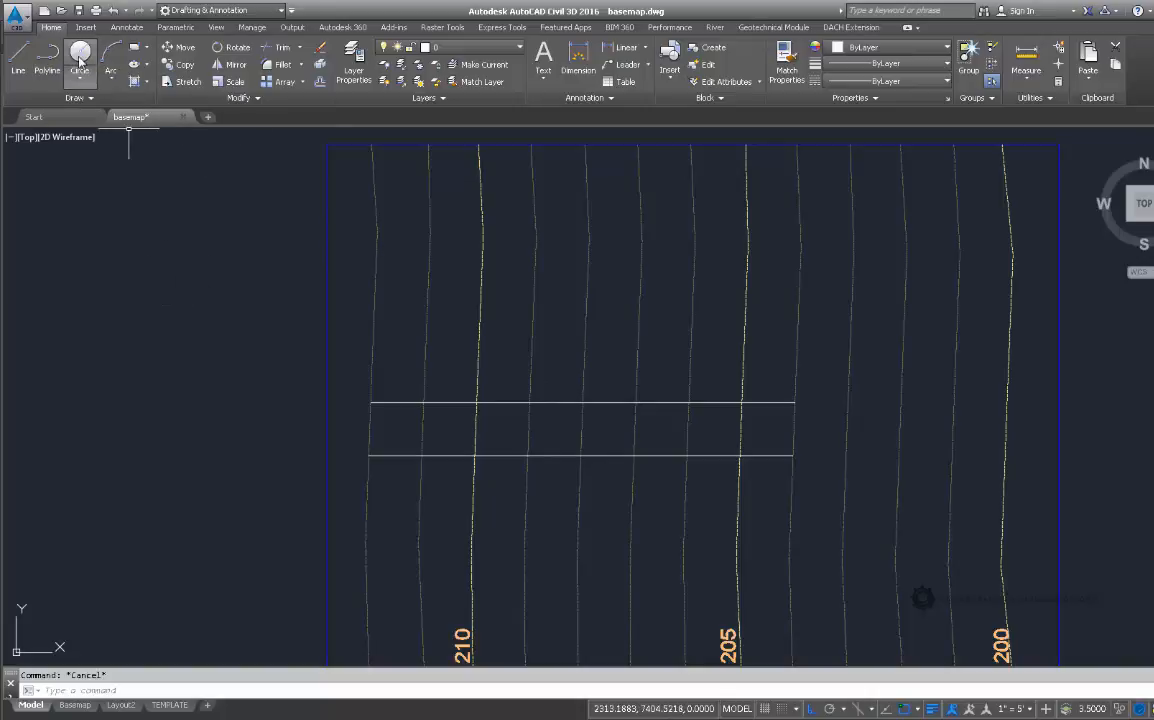
left_click(47, 60)
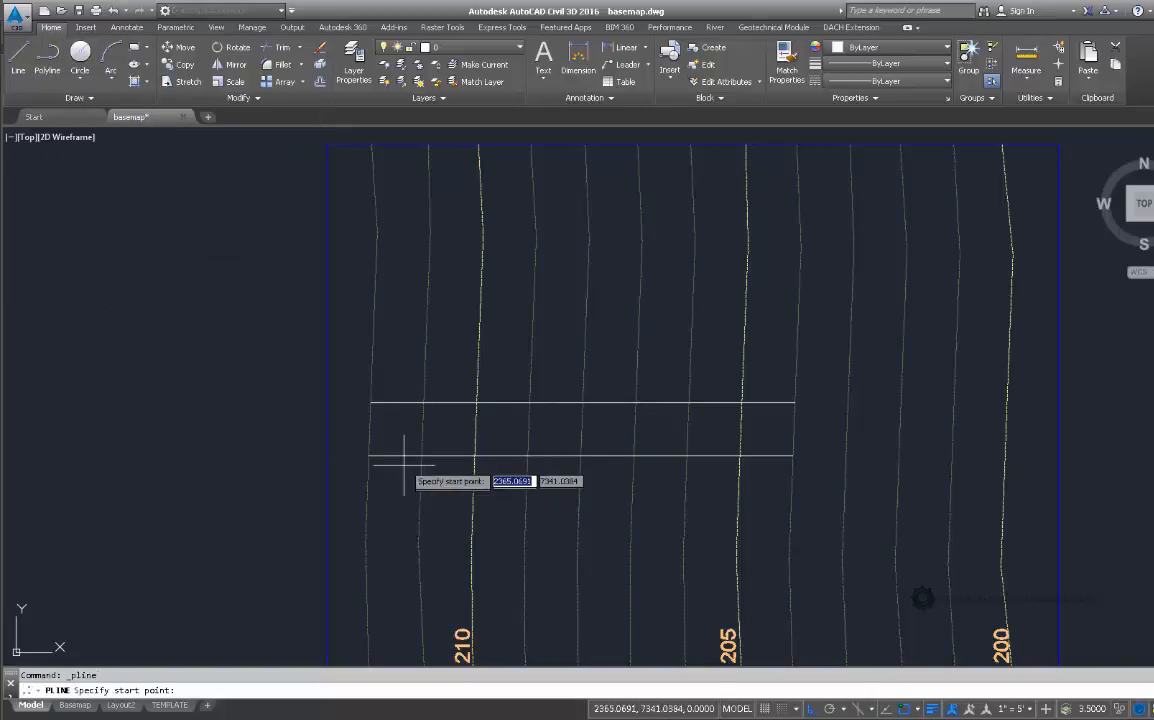
scroll(399, 459, "up", 2)
scroll(412, 476, "down", 4)
scroll(412, 476, "up", 4)
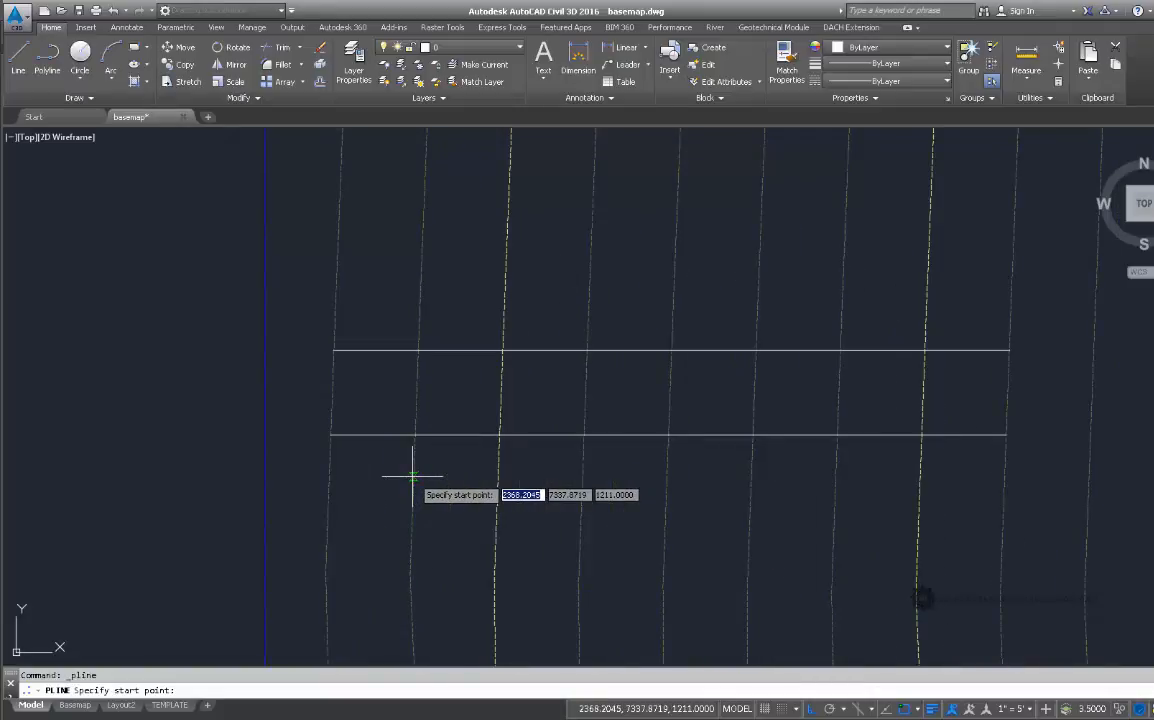
left_click(333, 368)
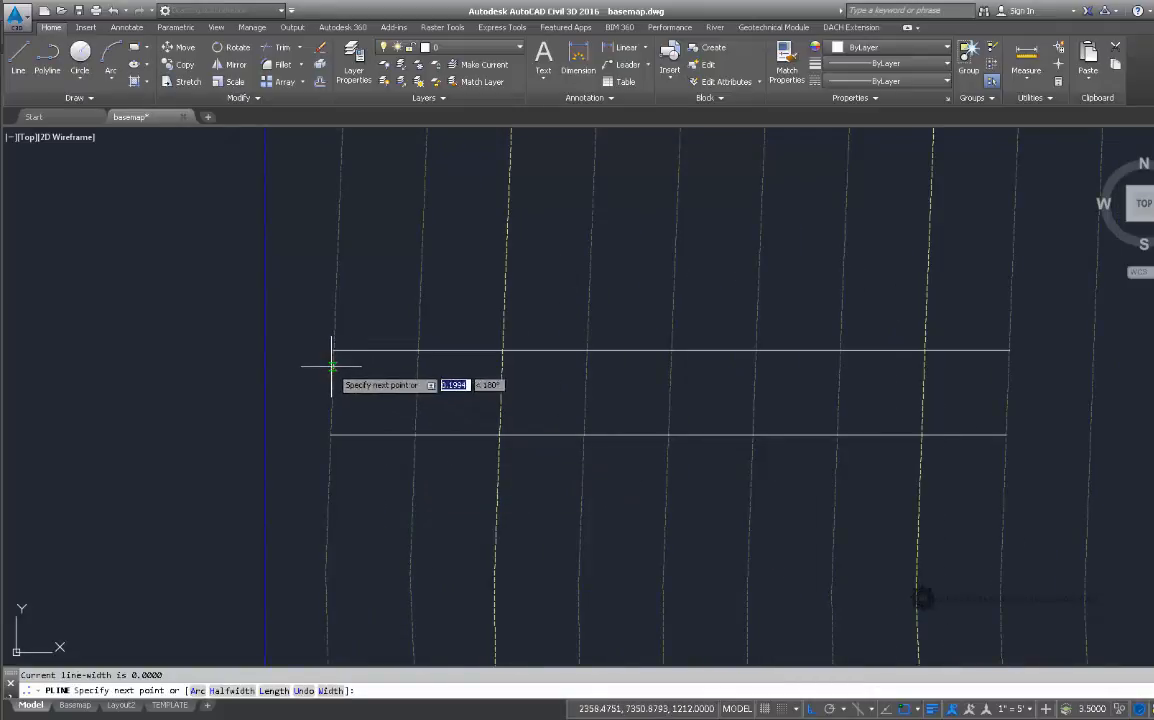
left_click(332, 406)
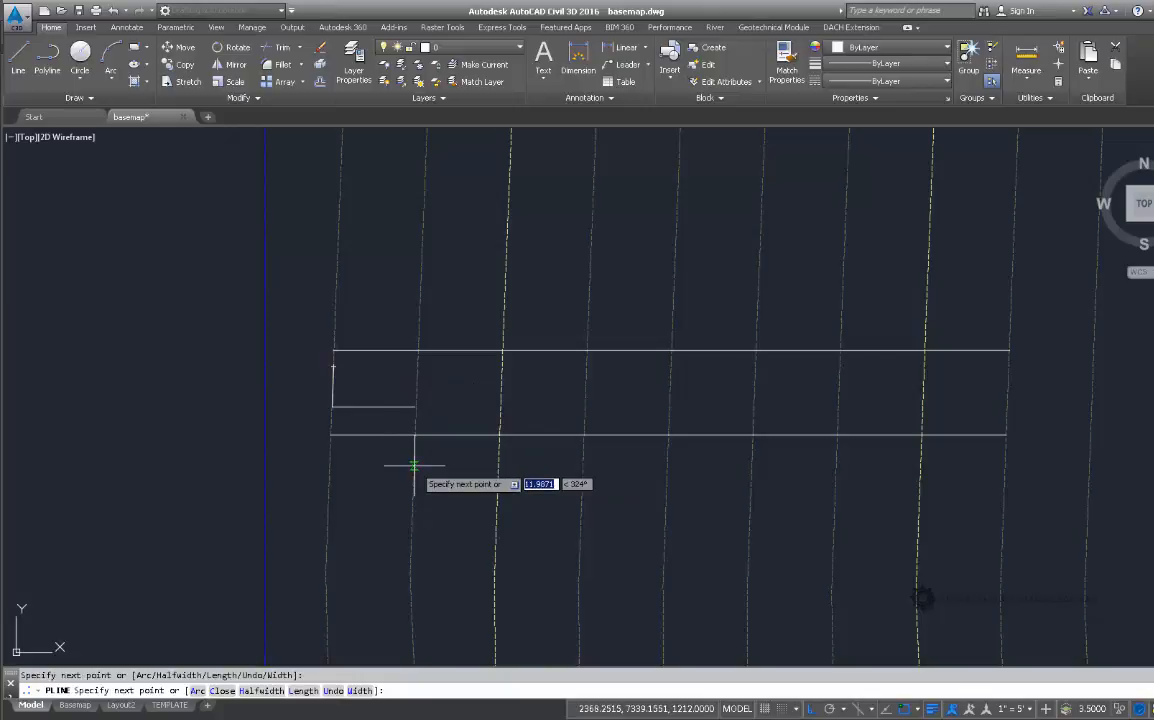
key("Return")
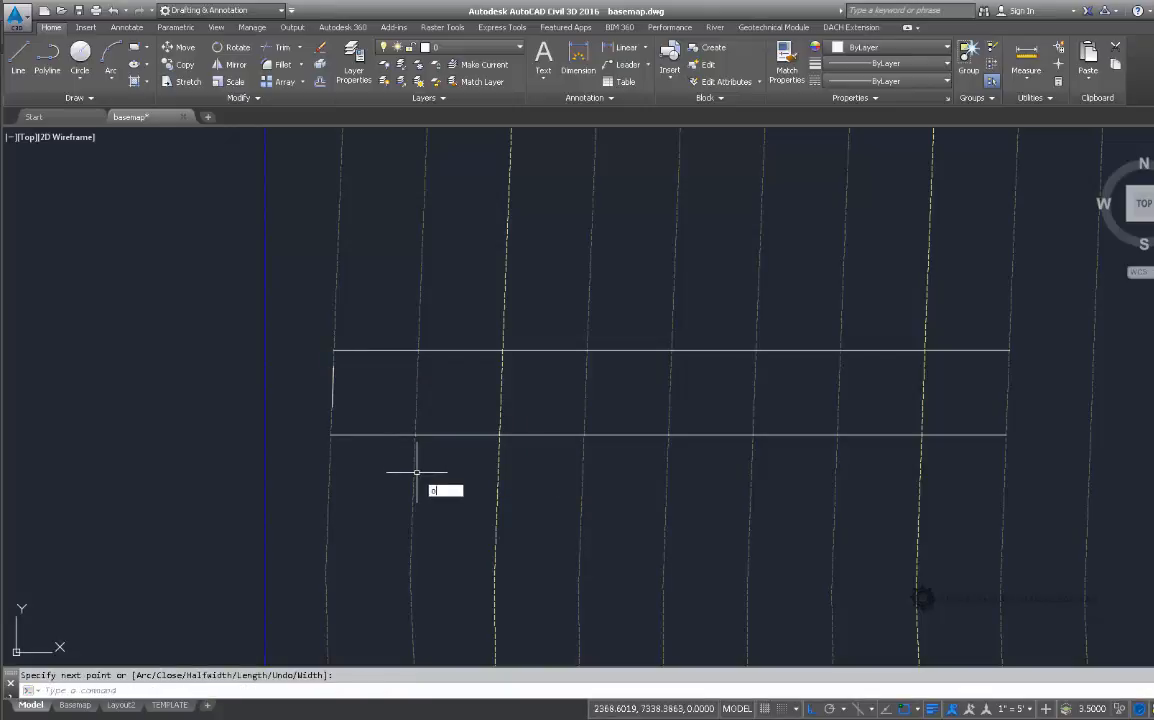
Offset the short contour segment eastward by 20 four times in succession along the strip between the two horizontal lines.
type("o")
key("Return")
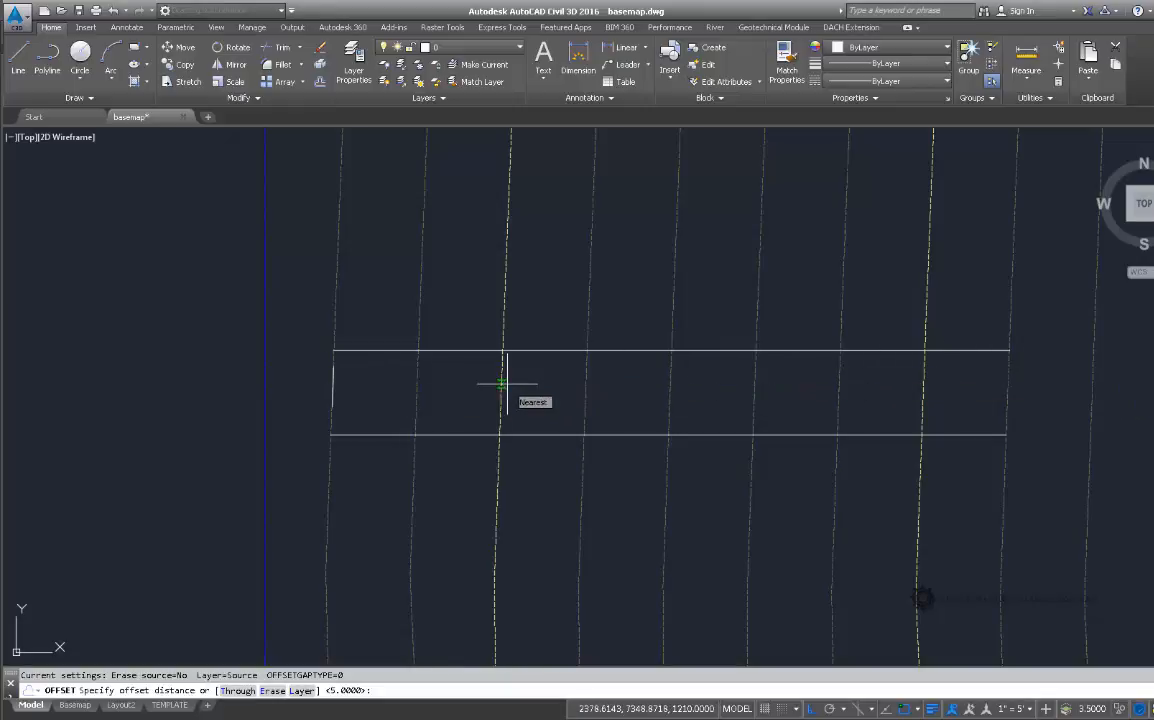
type("20")
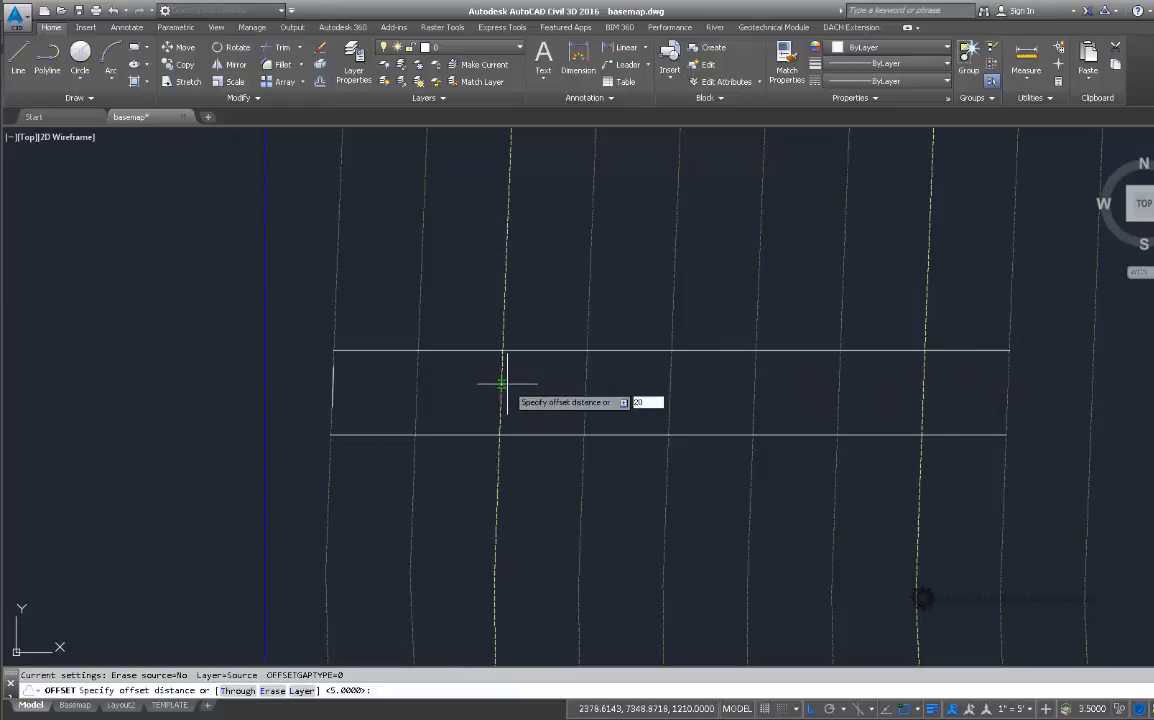
key("Return")
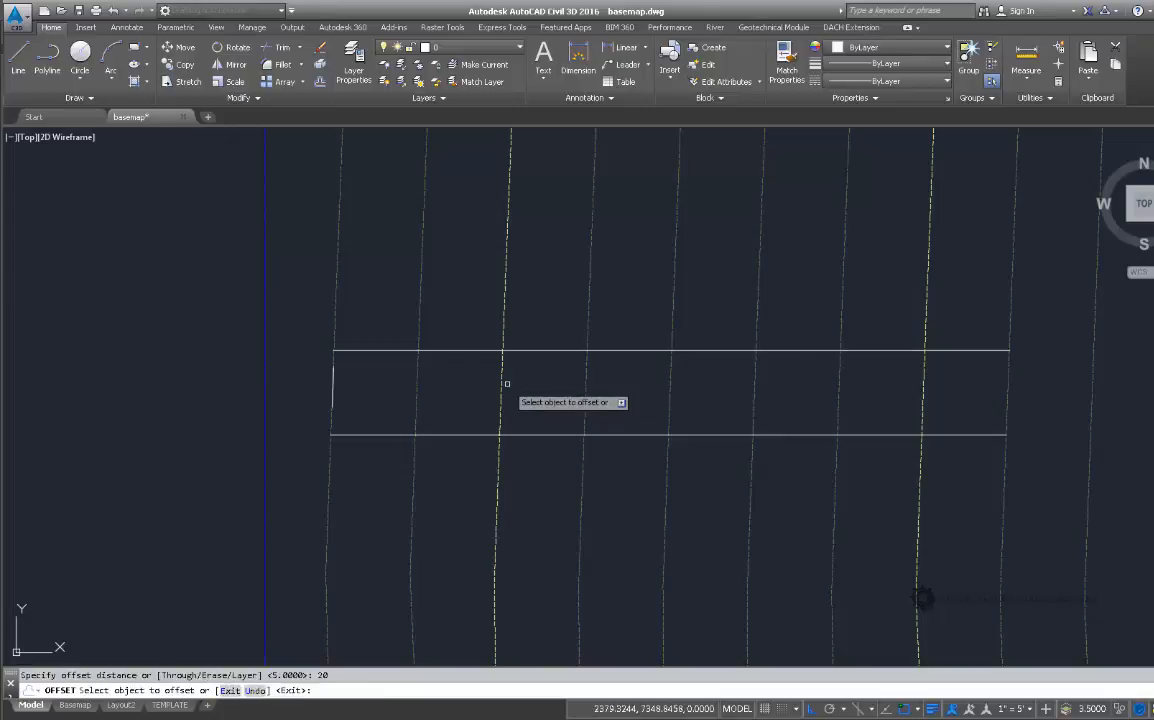
left_click(335, 390)
left_click(472, 402)
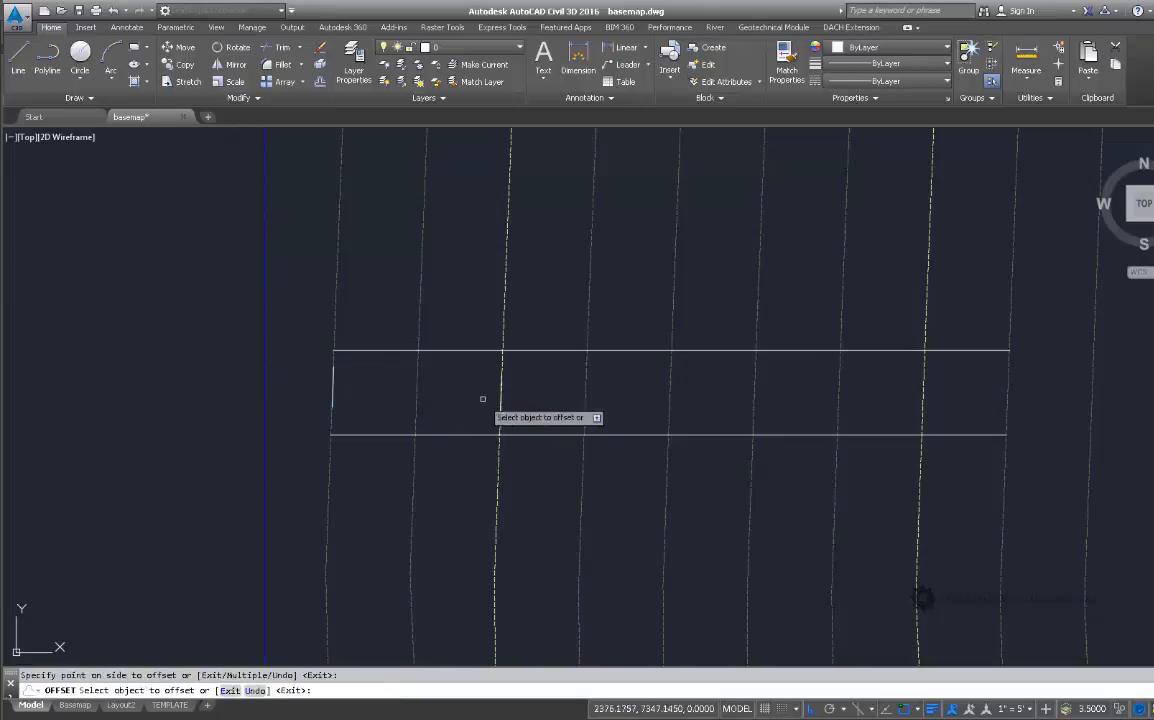
left_click(498, 398)
left_click(636, 404)
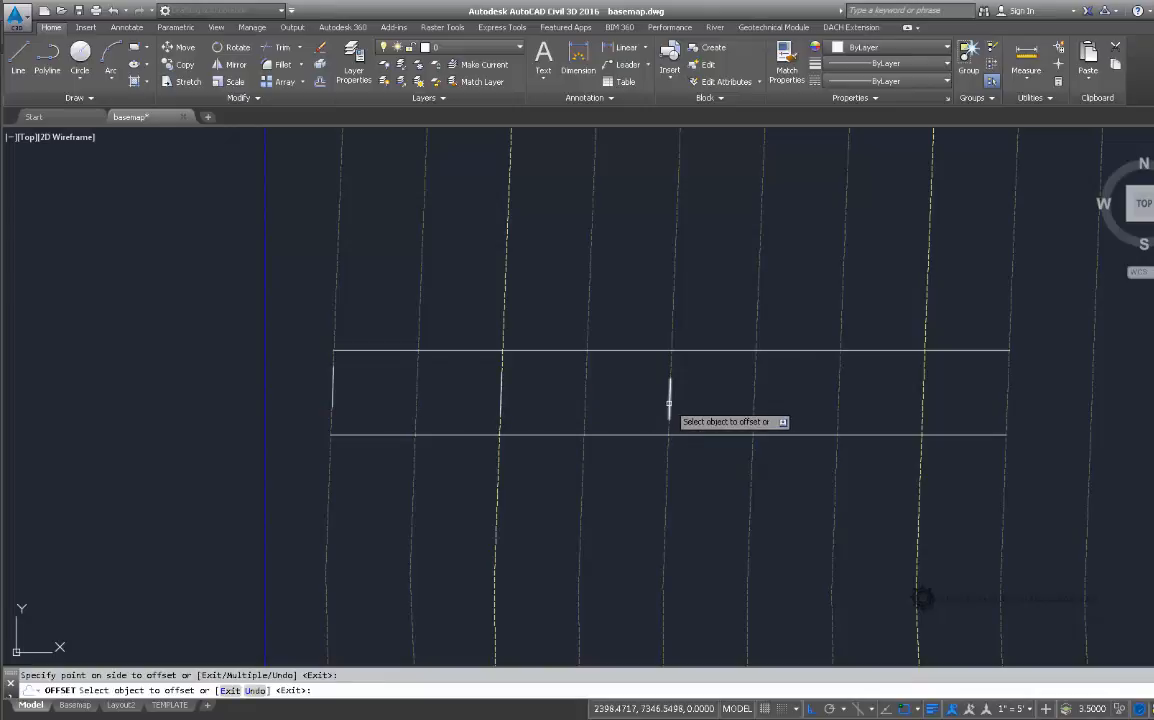
left_click(670, 399)
left_click(776, 405)
left_click(839, 404)
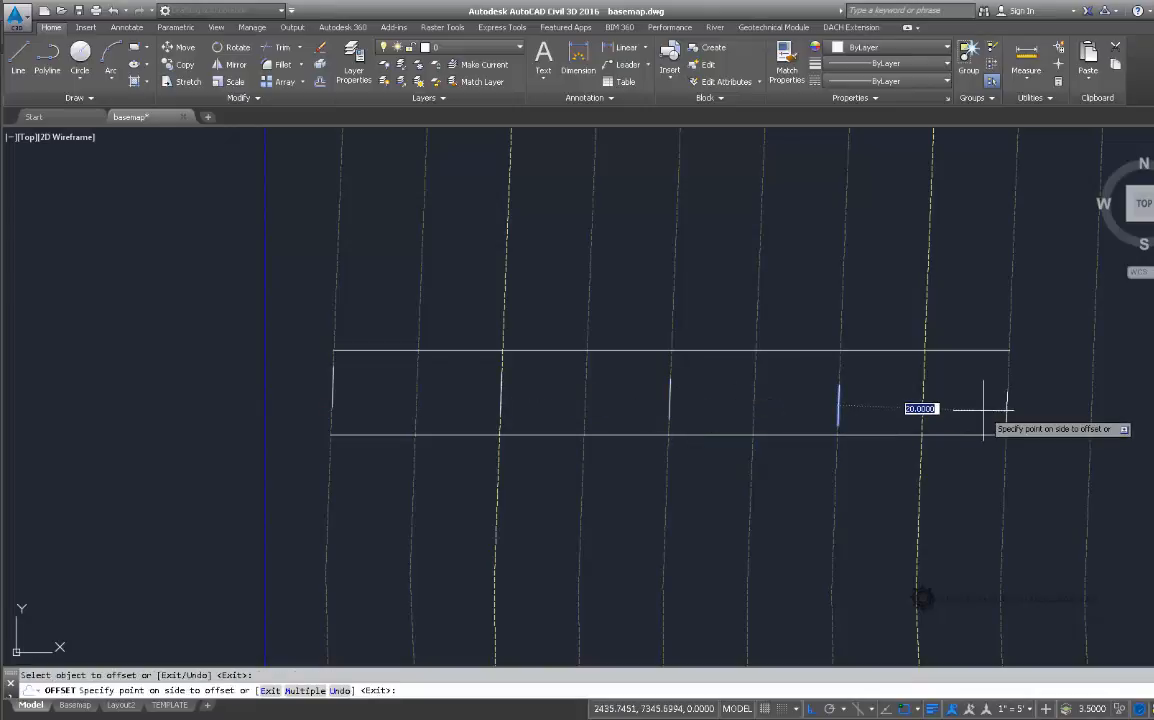
left_click(980, 410)
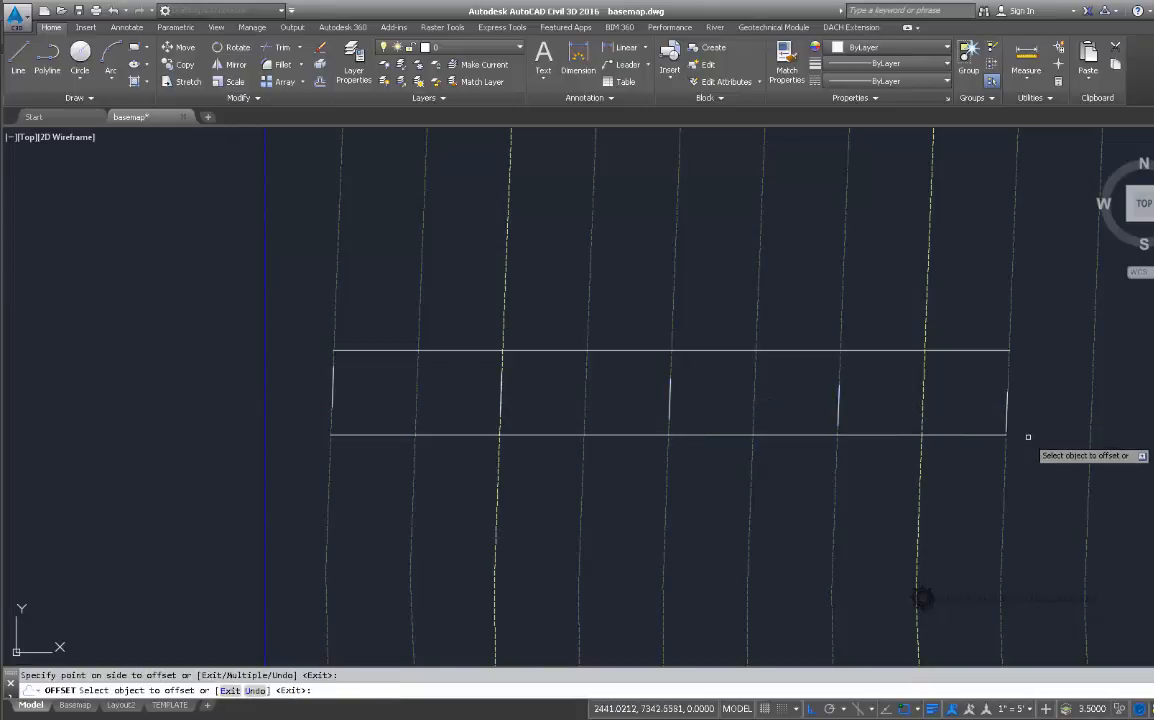
key("Escape")
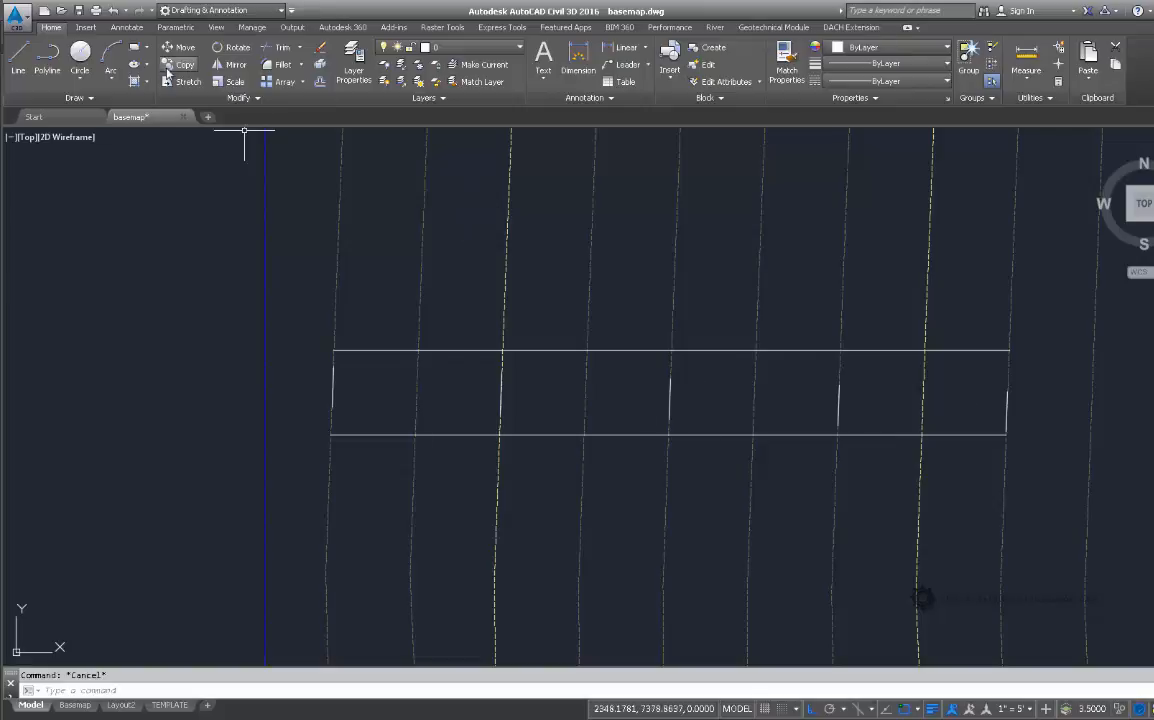
With Ortho and object snap off, draw a bent polyline from the 1211 contour north of the strip to the first offset segment inside it.
left_click(48, 60)
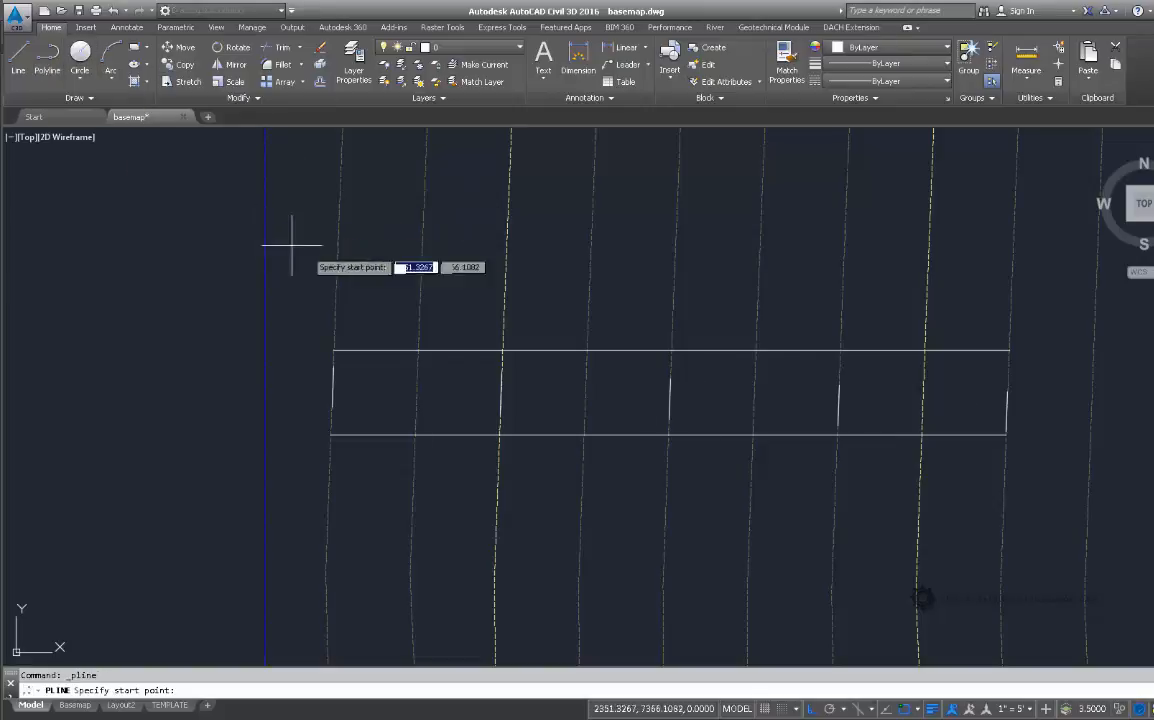
left_click(420, 314)
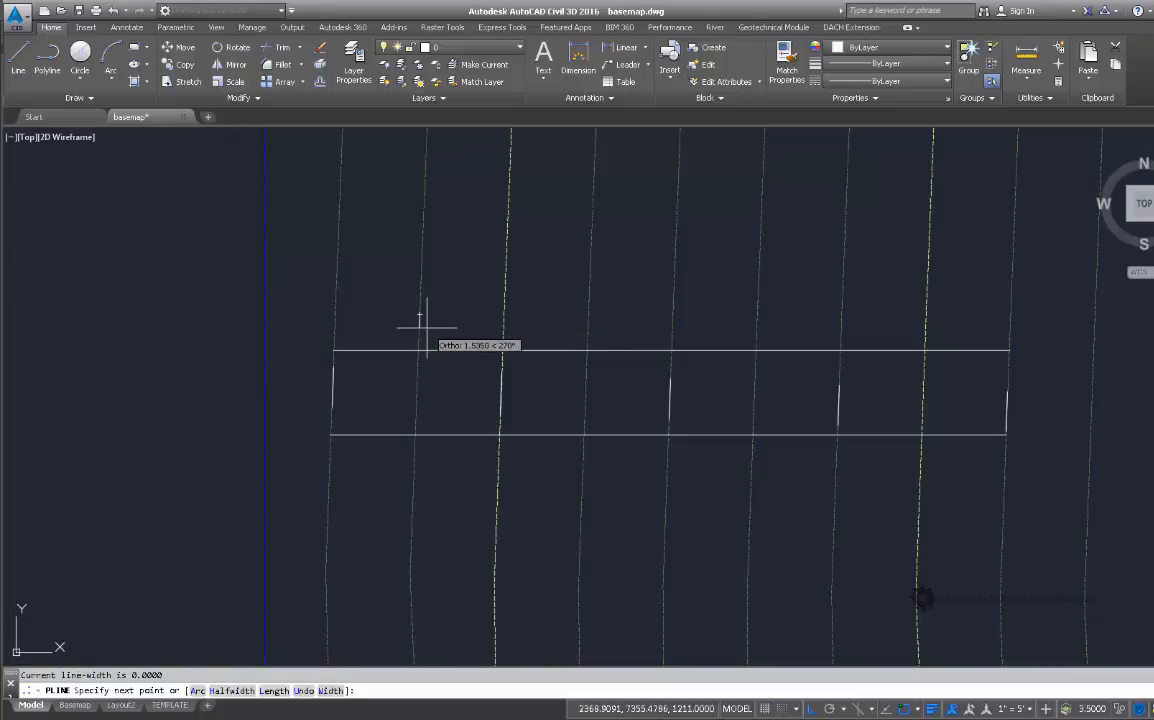
left_click(811, 709)
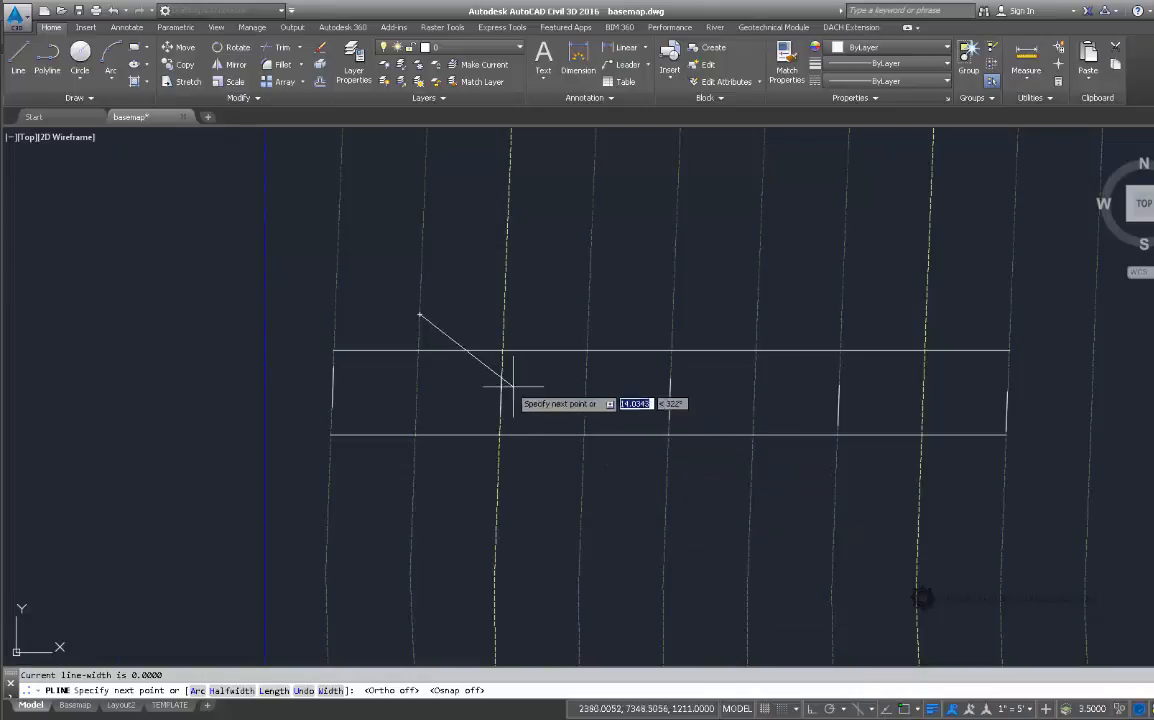
scroll(506, 383, "up", 3)
scroll(420, 362, "down", 2)
middle_click_drag(333, 310, 388, 341)
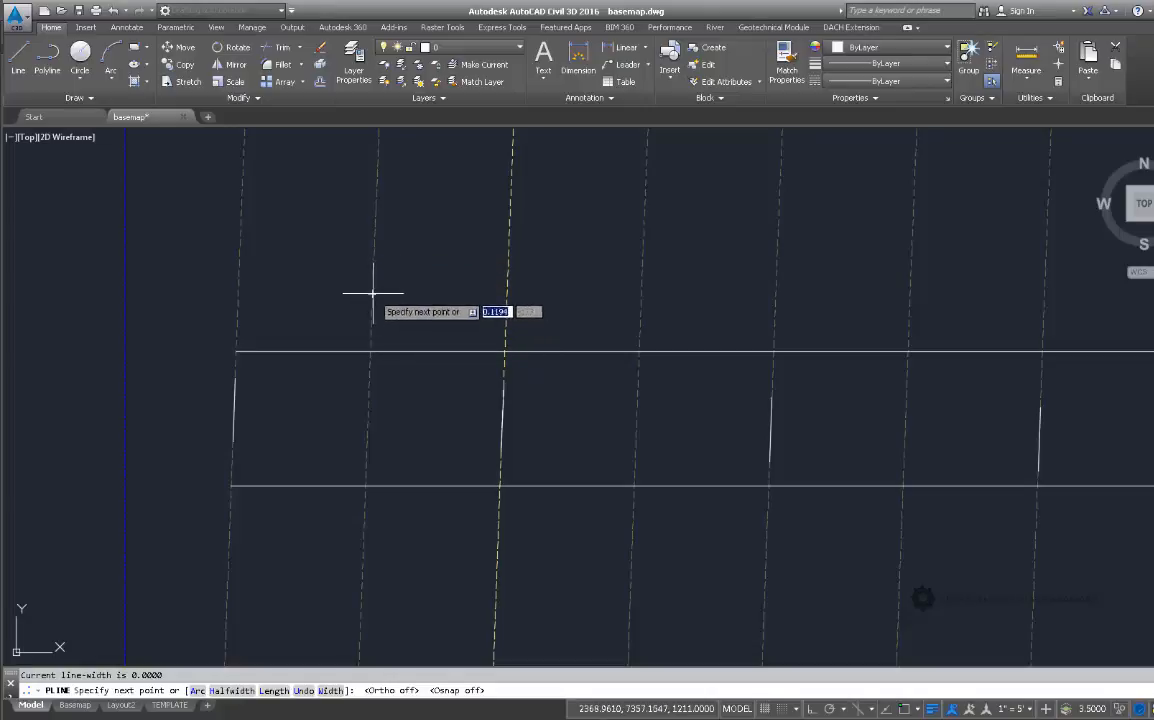
left_click(377, 309)
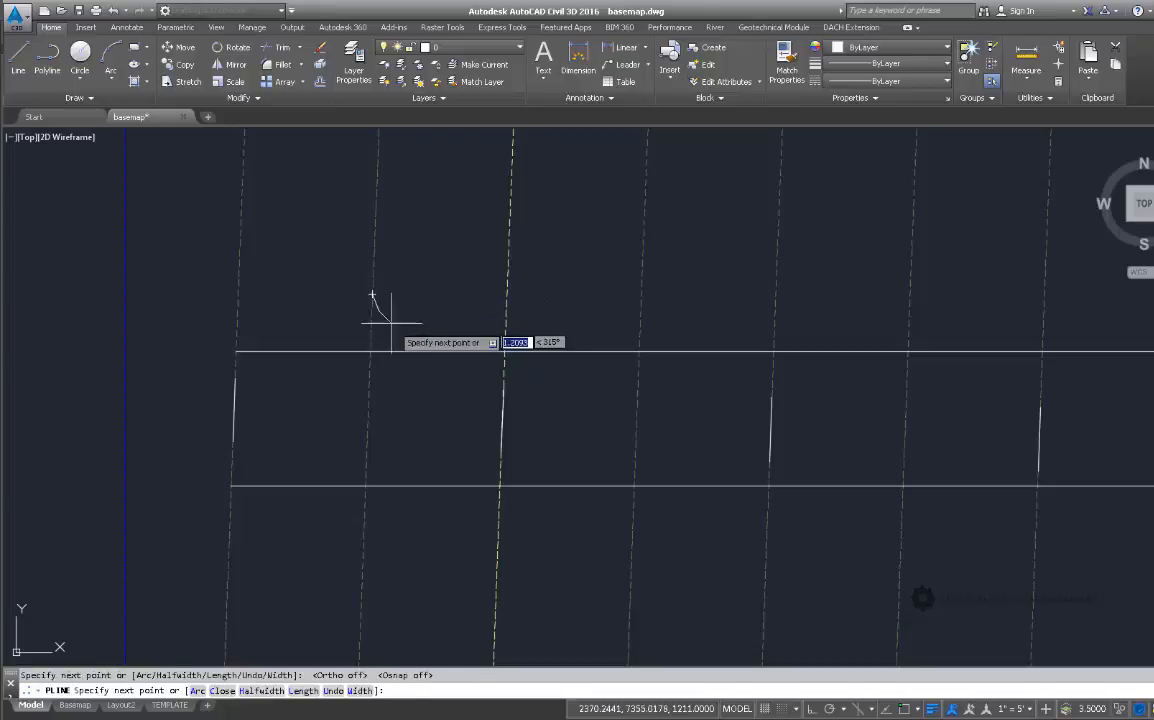
left_click(406, 325)
left_click(495, 340)
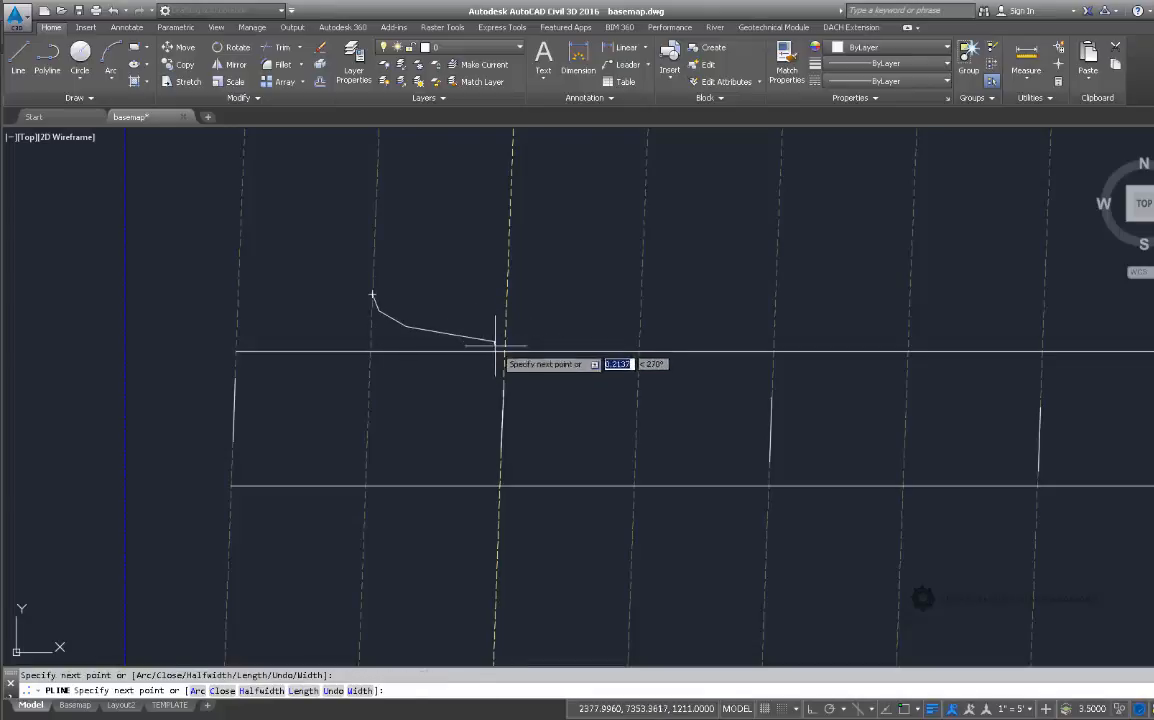
left_click(504, 372)
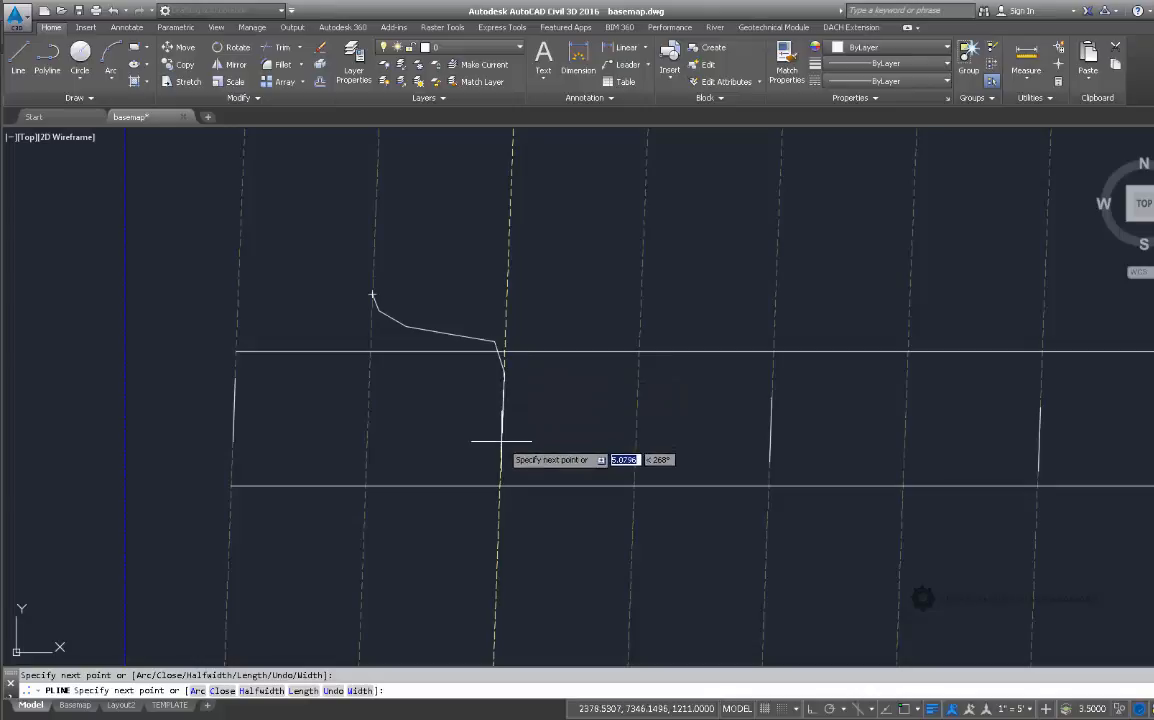
Continue the polyline south across the strip and curve it back west, ending on the 1211 contour with the Nearest snap.
left_click(494, 500)
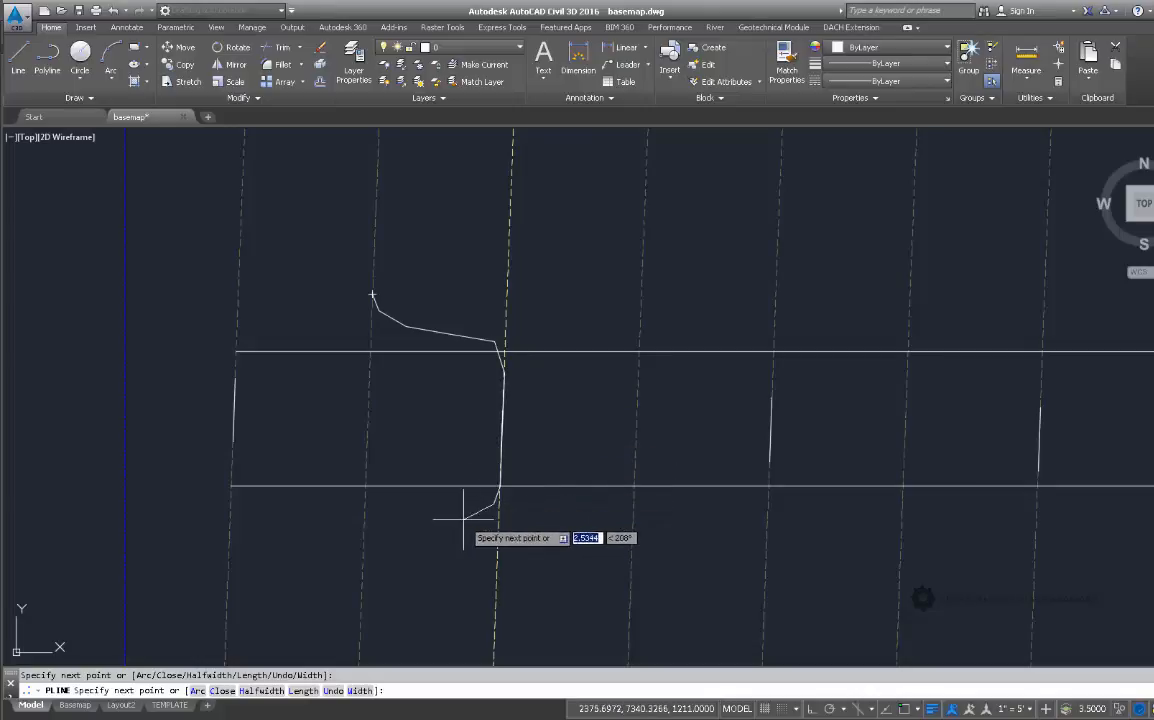
left_click(417, 517)
left_click(385, 523)
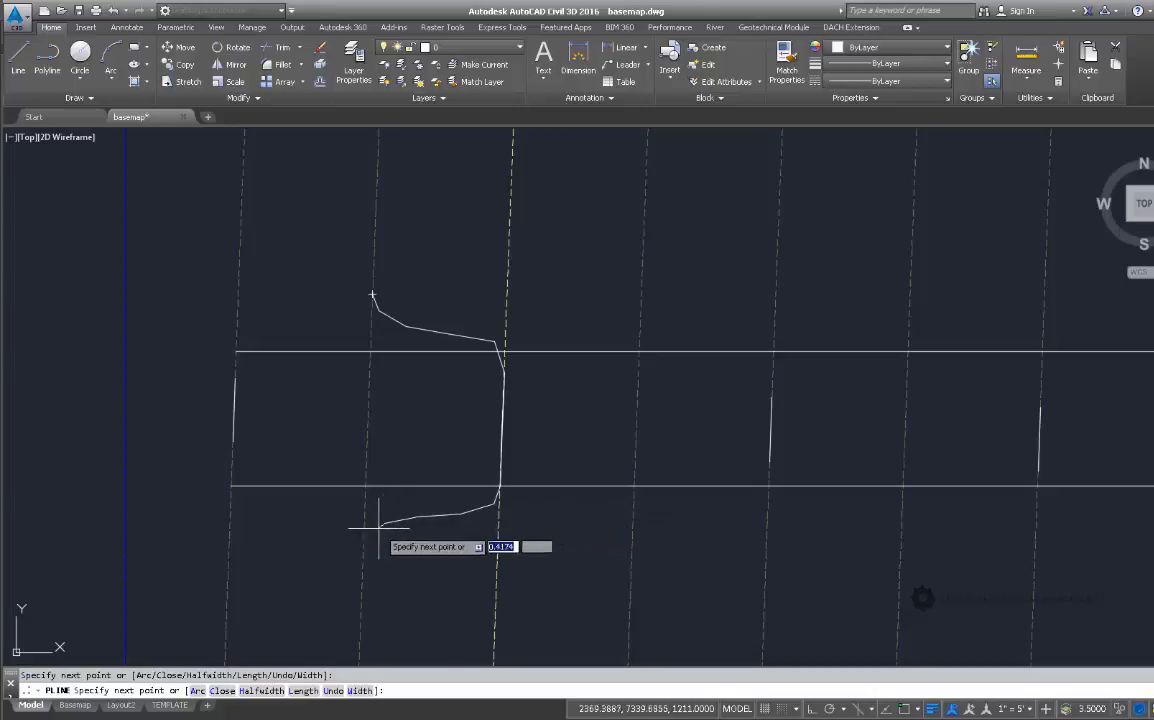
right_click(370, 549, "shift")
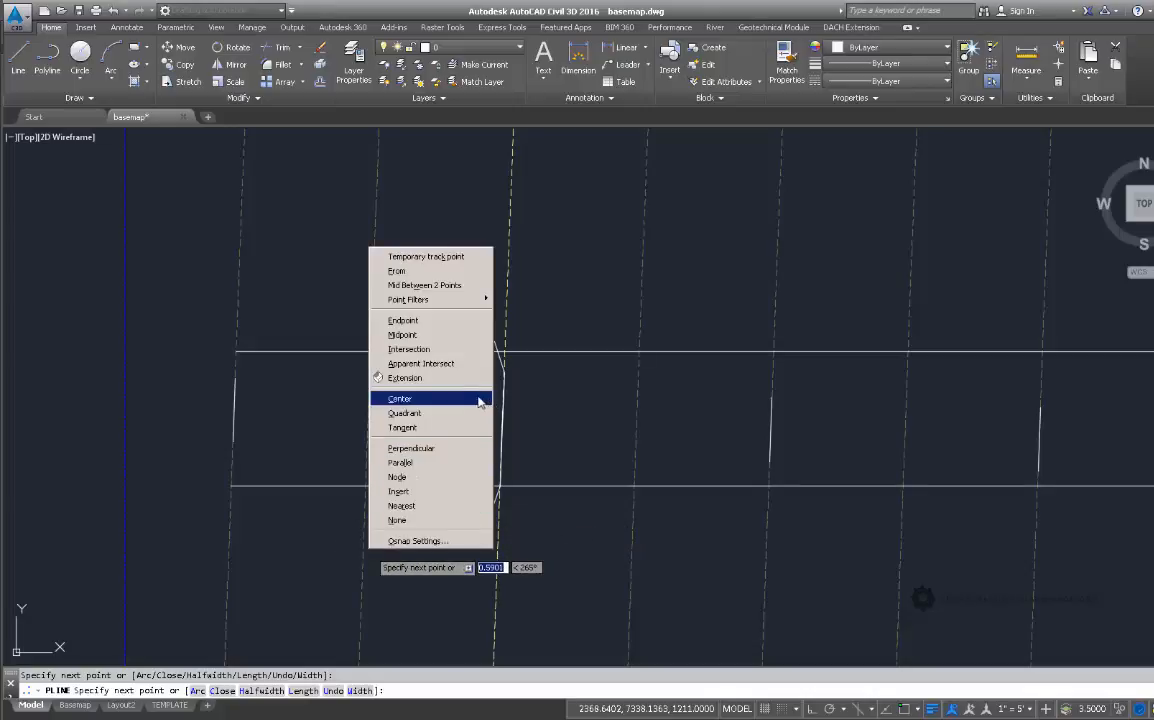
left_click(444, 508)
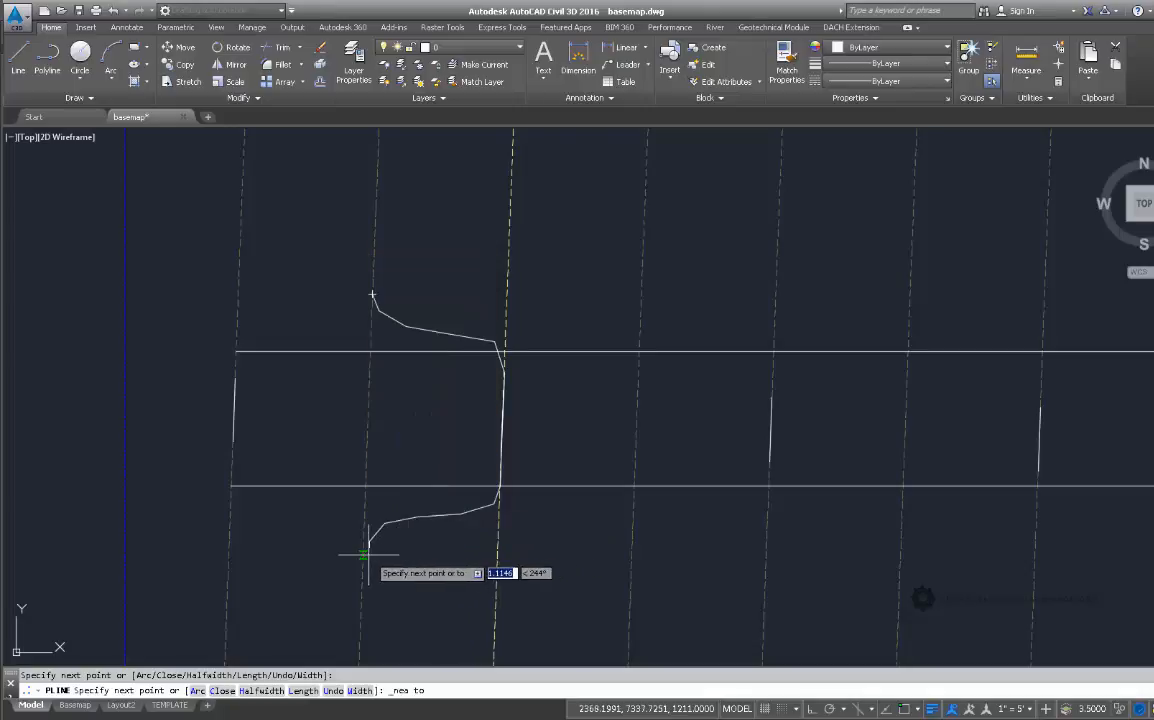
left_click(364, 557)
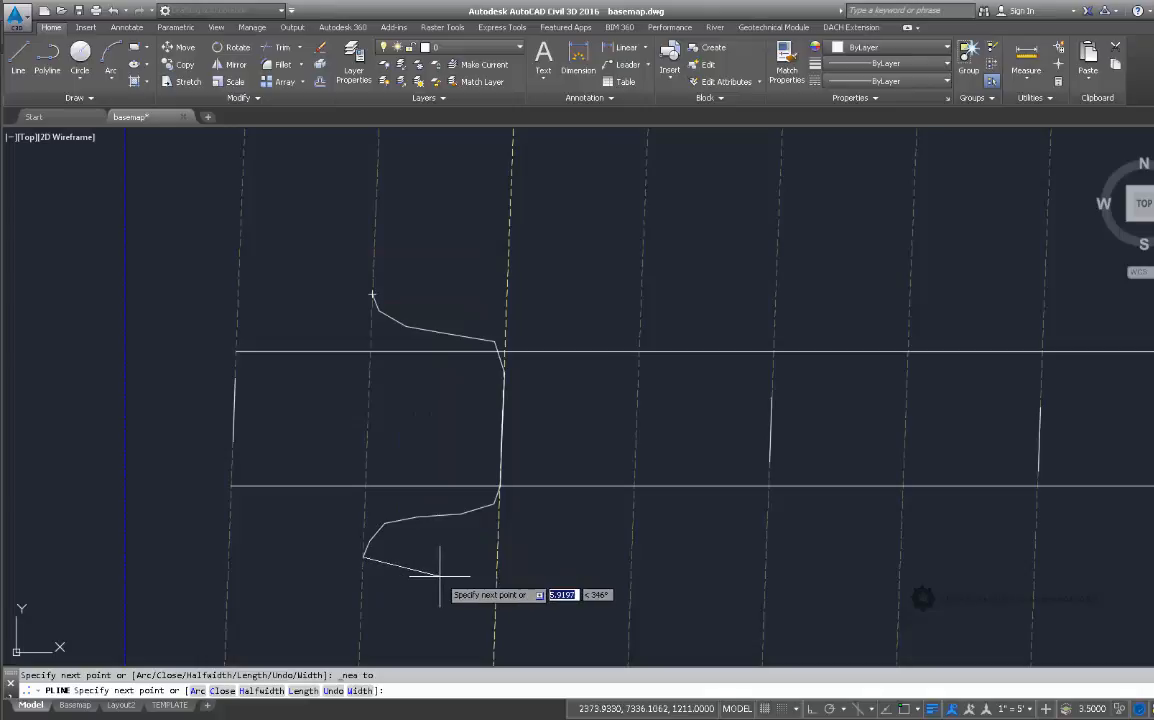
key("Return")
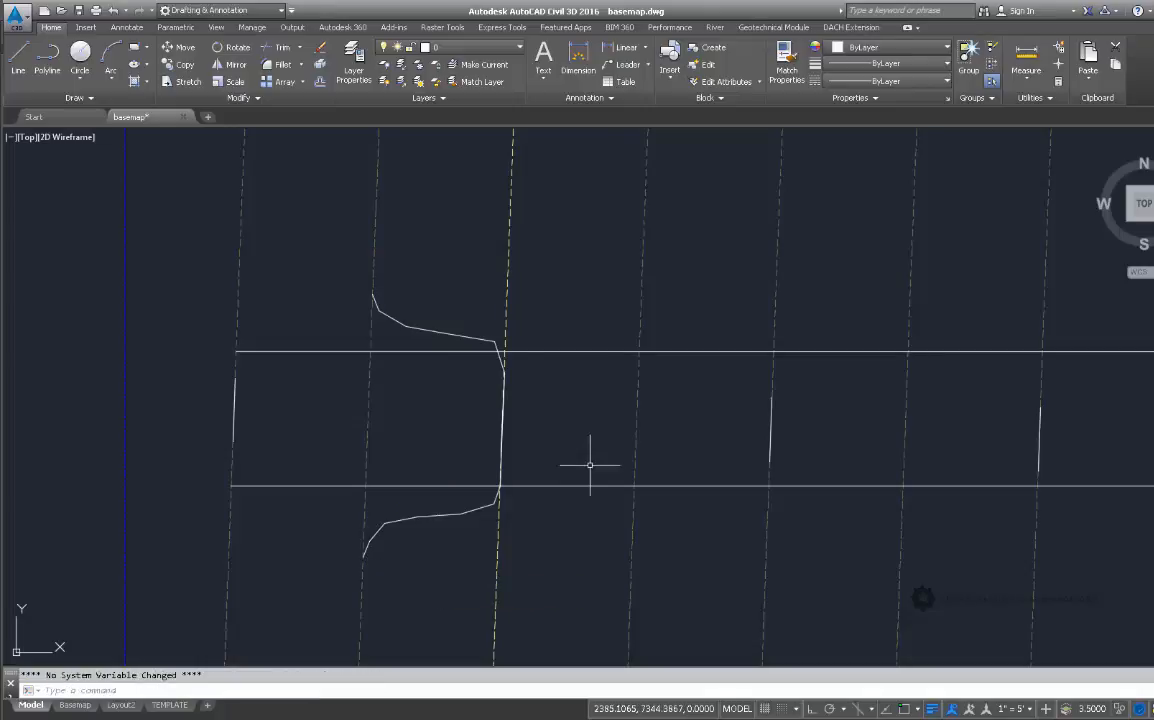
Start a second polyline on the 1210 contour north of the strip with the Nearest snap, curving it east to above the second offset segment.
left_click(55, 66)
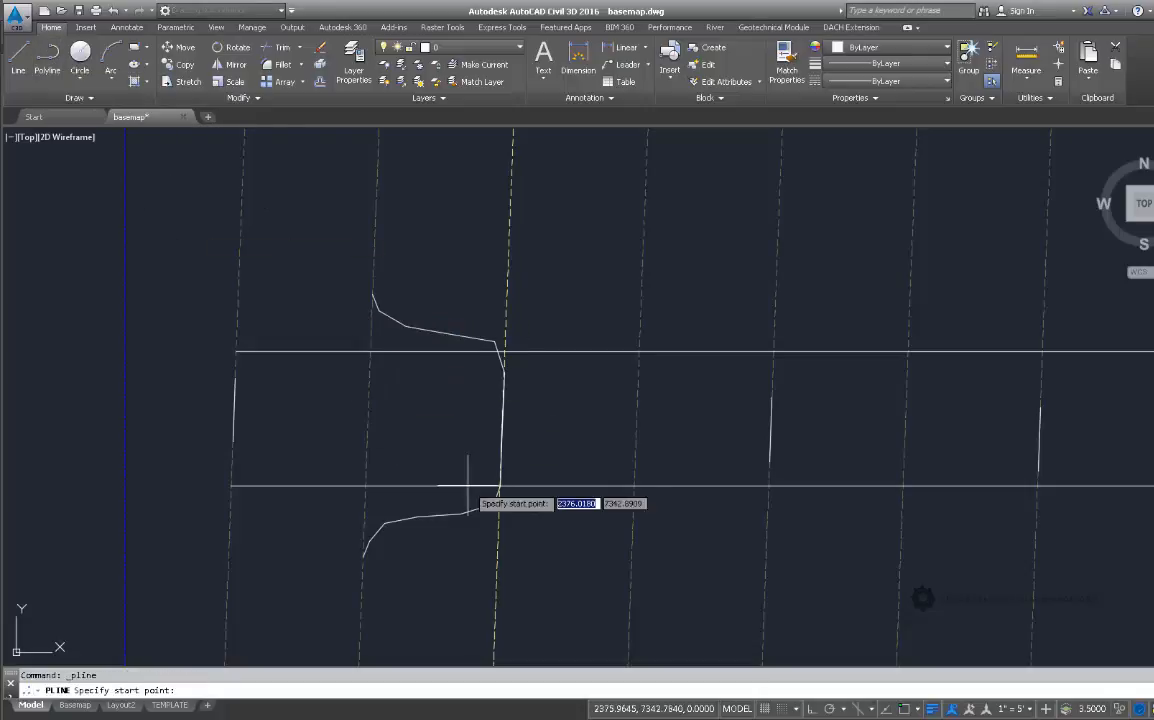
middle_click_drag(688, 487, 588, 487)
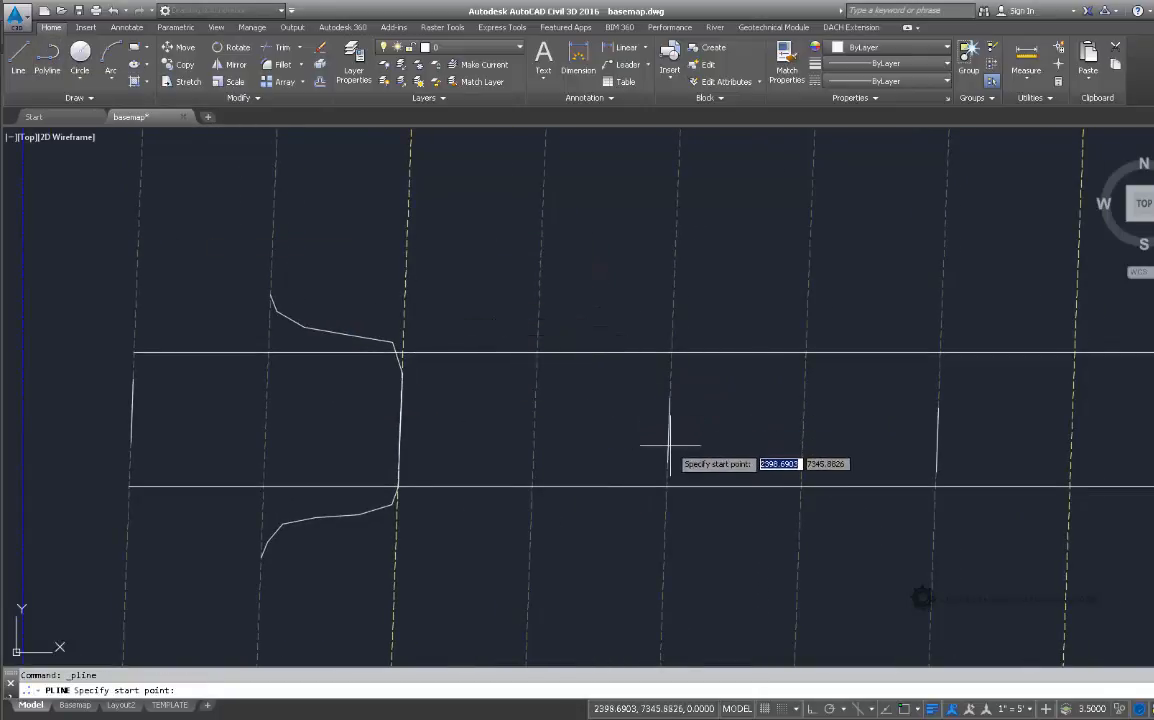
right_click(429, 289, "shift")
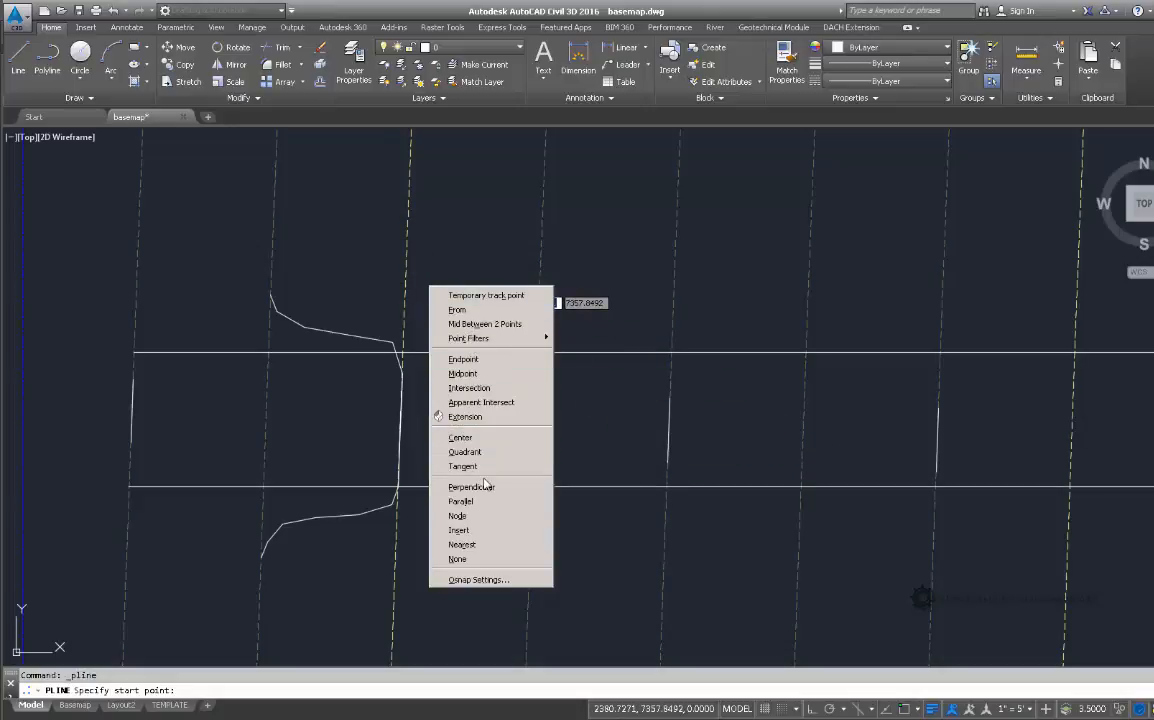
left_click(481, 544)
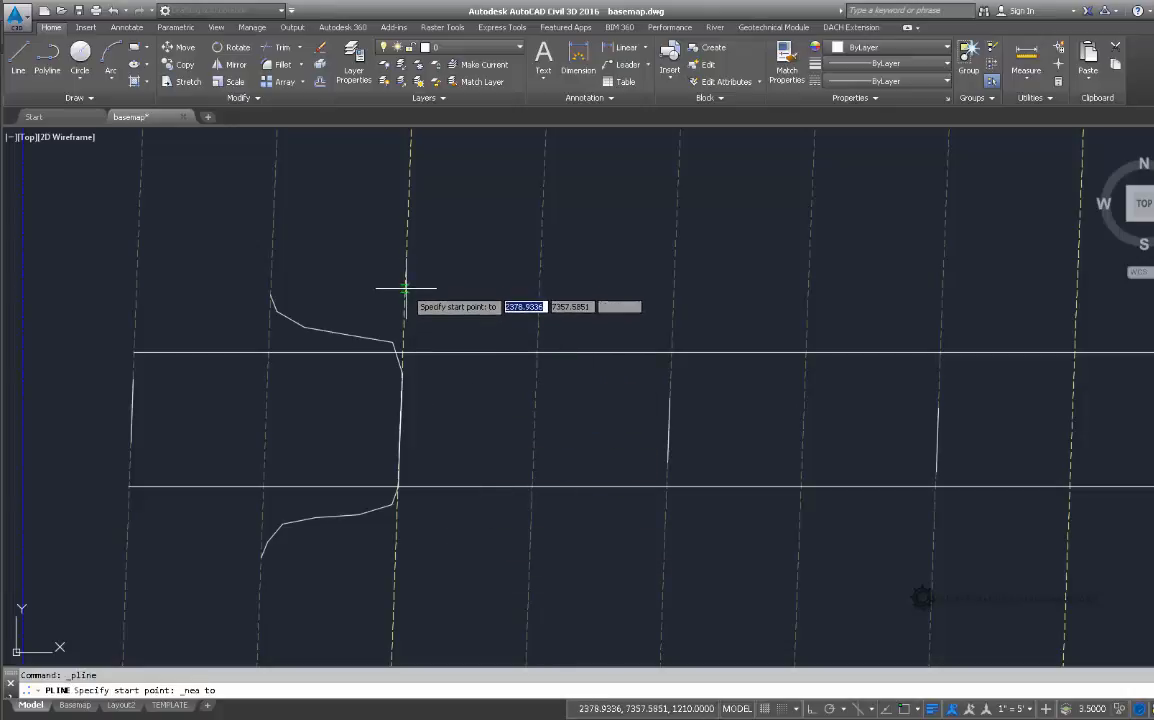
left_click(405, 290)
left_click(412, 302)
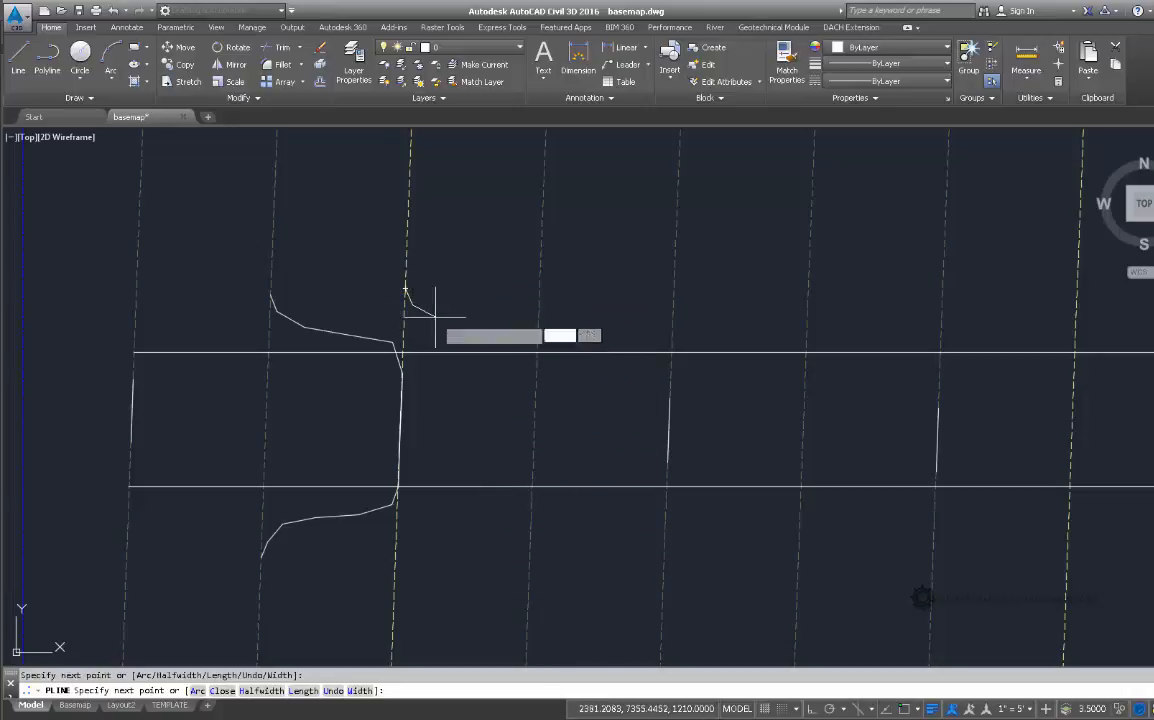
left_click(437, 316)
left_click(467, 326)
left_click(497, 331)
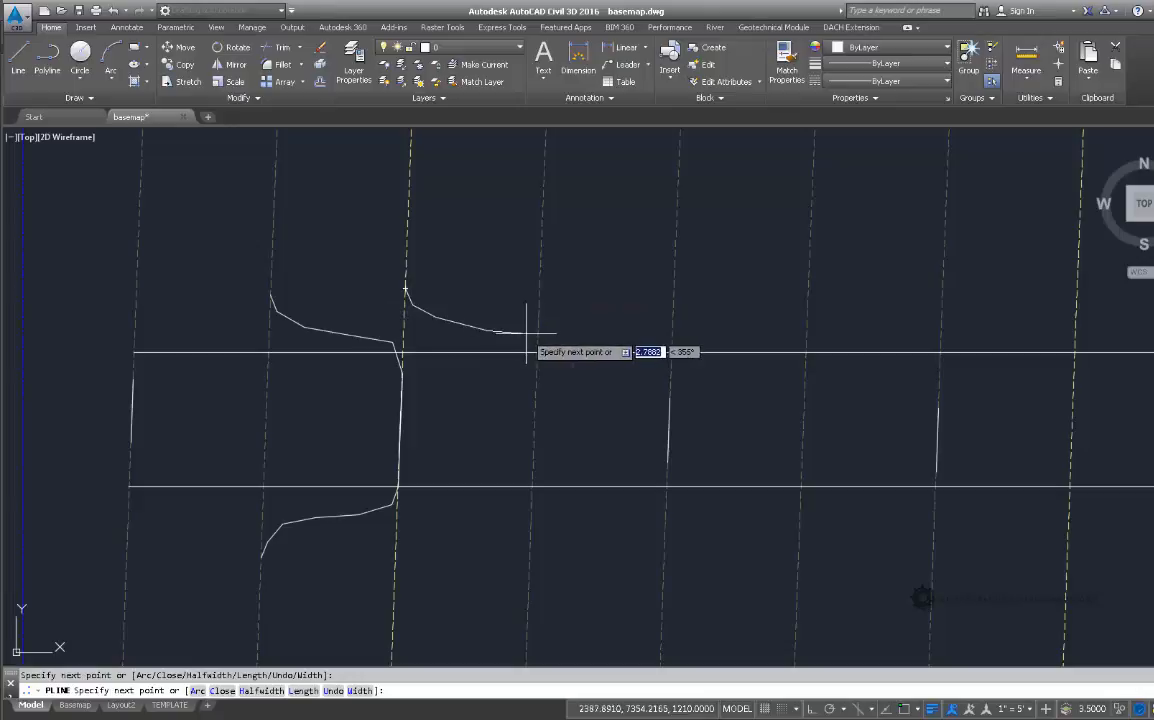
left_click(632, 339)
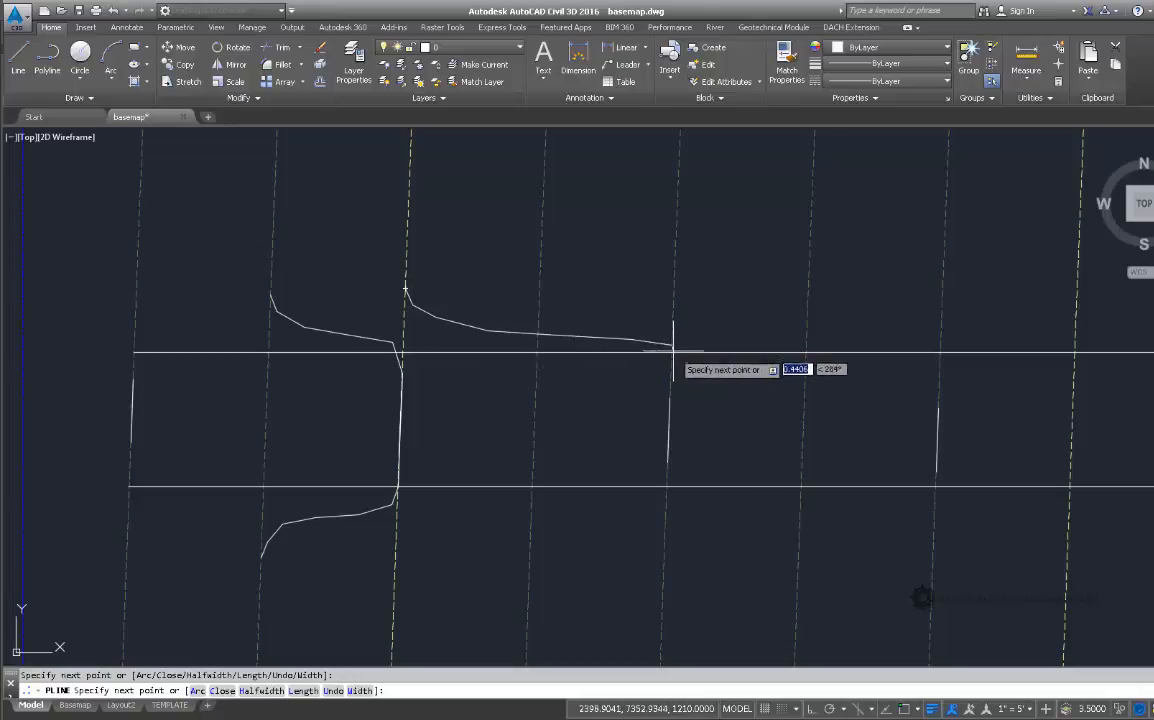
left_click(670, 344)
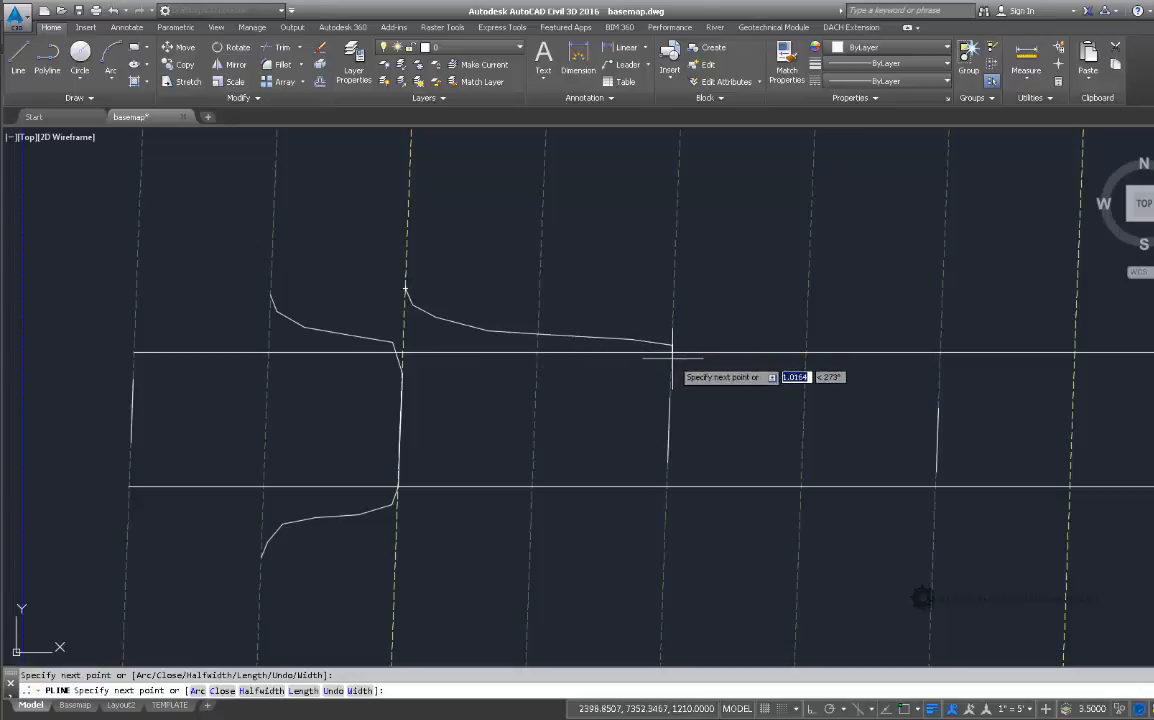
Continue the polyline south across the strip and curve it back west, ending on the 1210 contour with the Nearest snap.
left_click(667, 487)
left_click(663, 498)
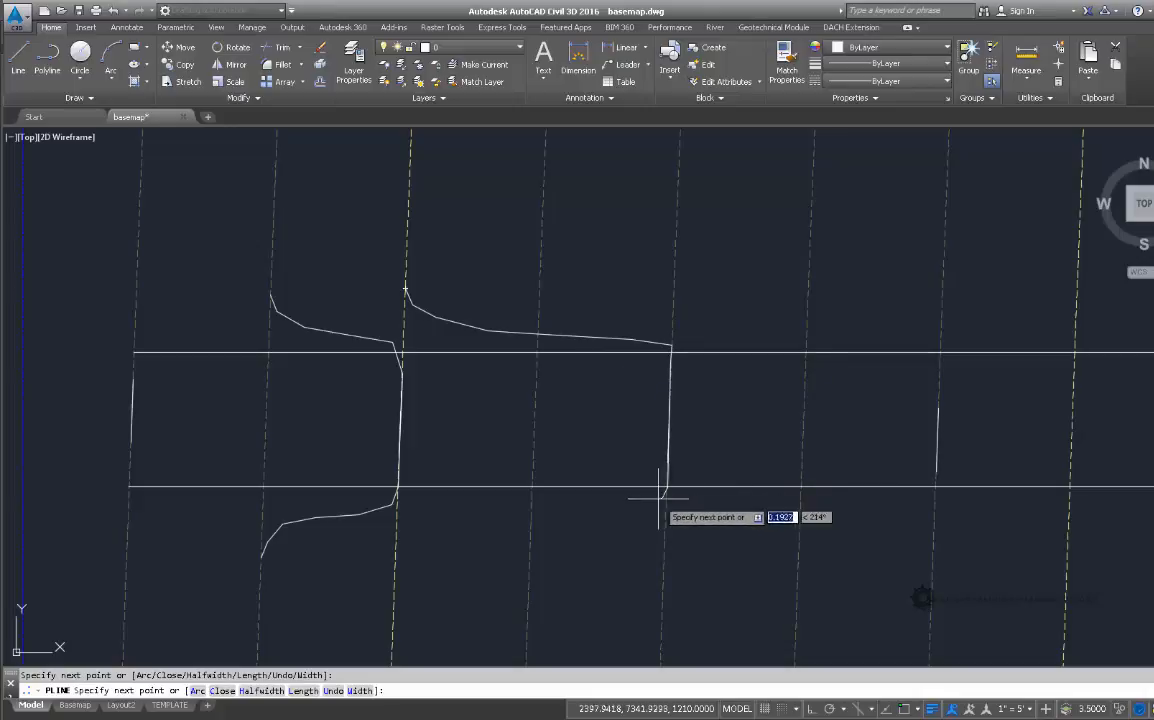
left_click(634, 506)
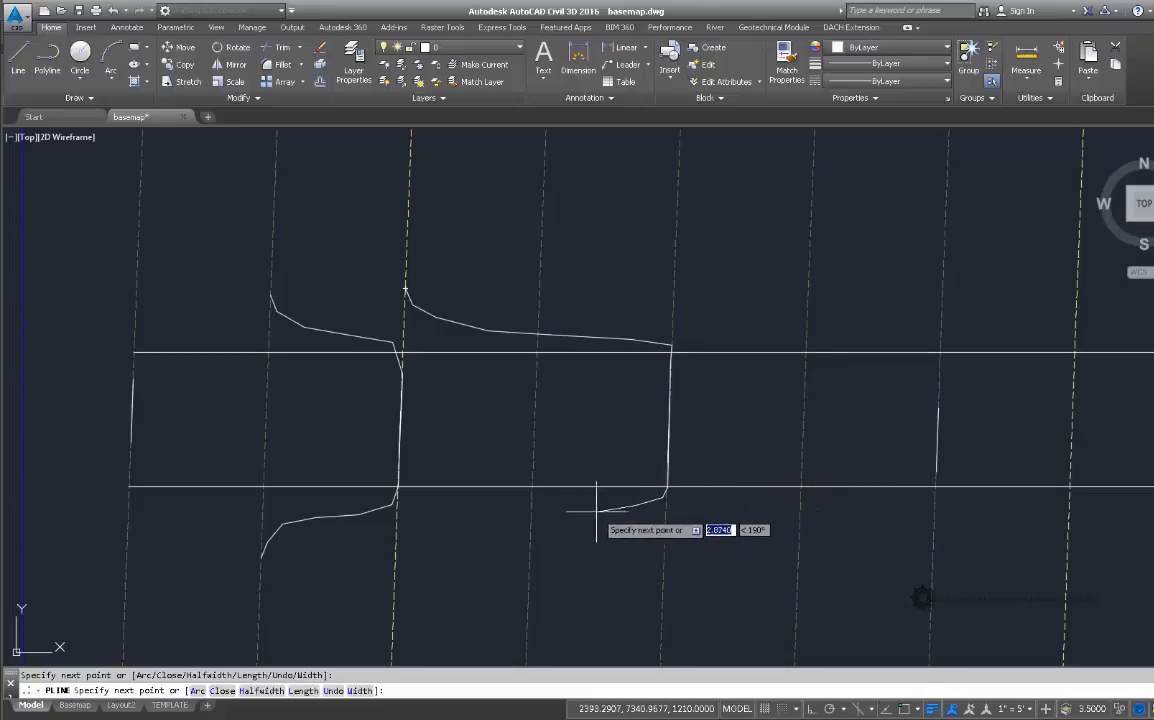
left_click(512, 523)
left_click(438, 527)
left_click(407, 539)
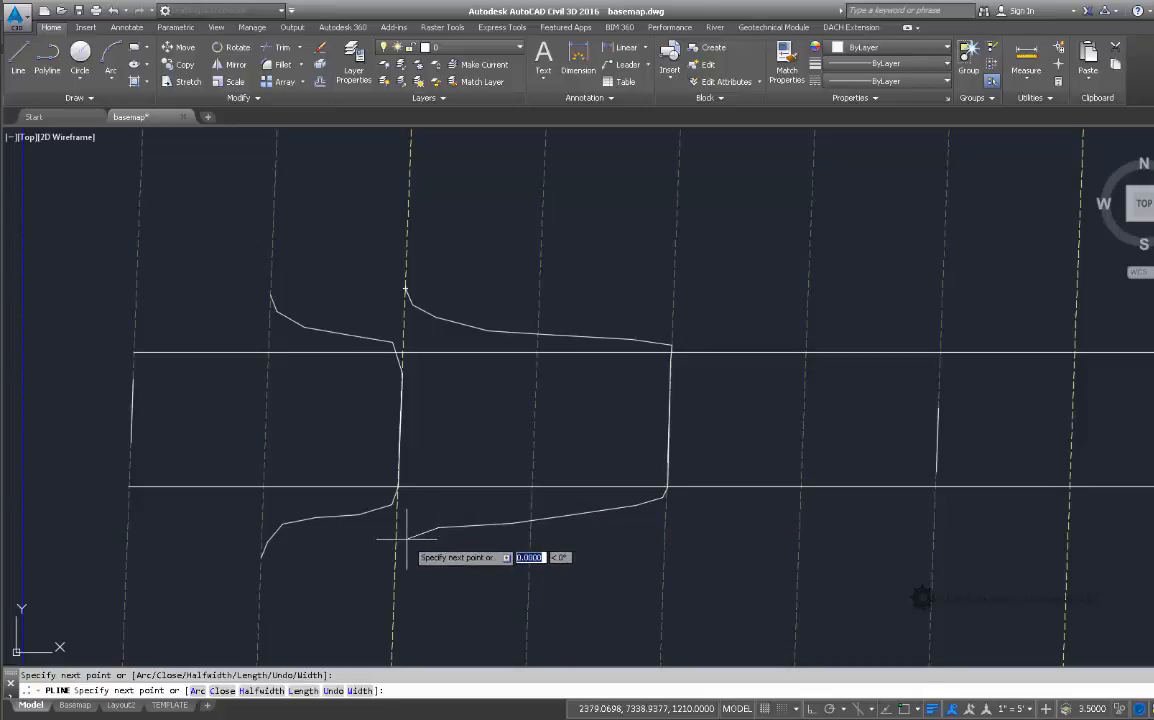
right_click(400, 558, "shift")
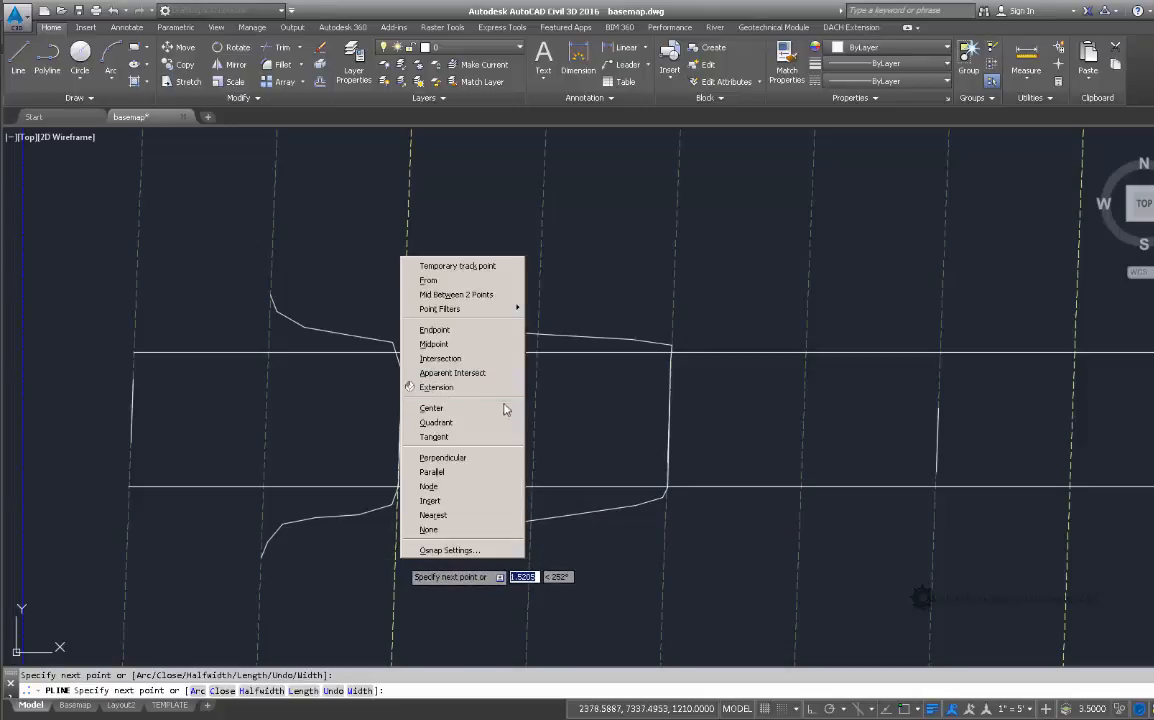
left_click(470, 515)
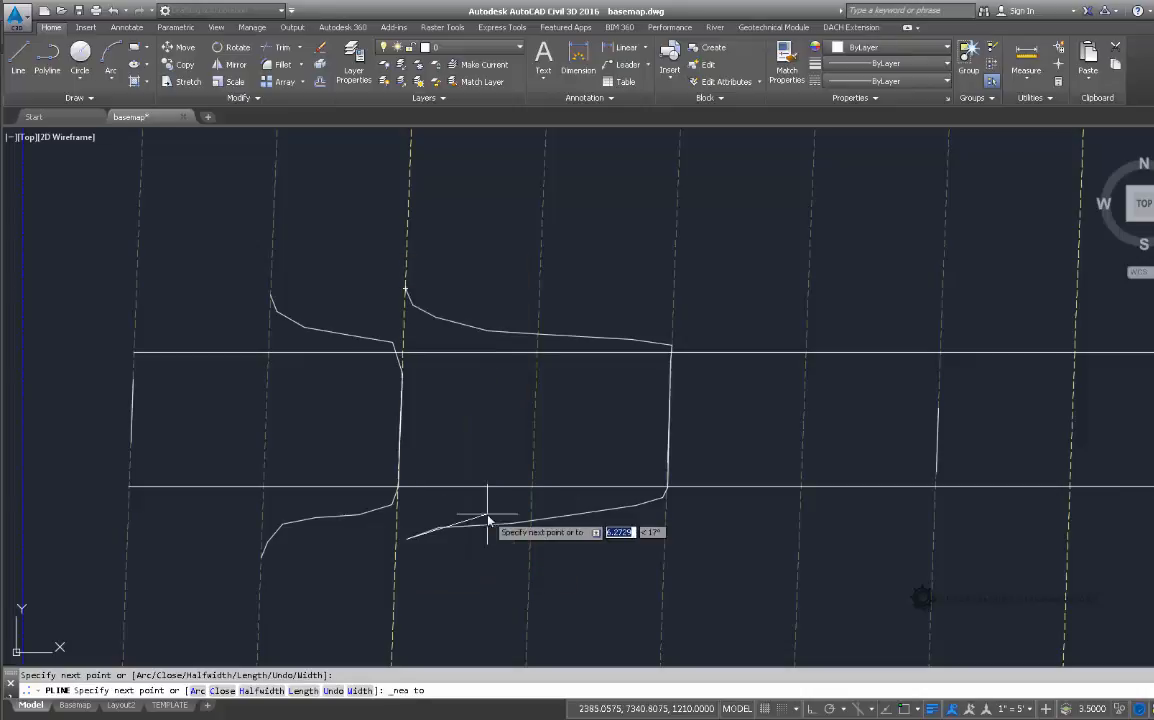
left_click(396, 557)
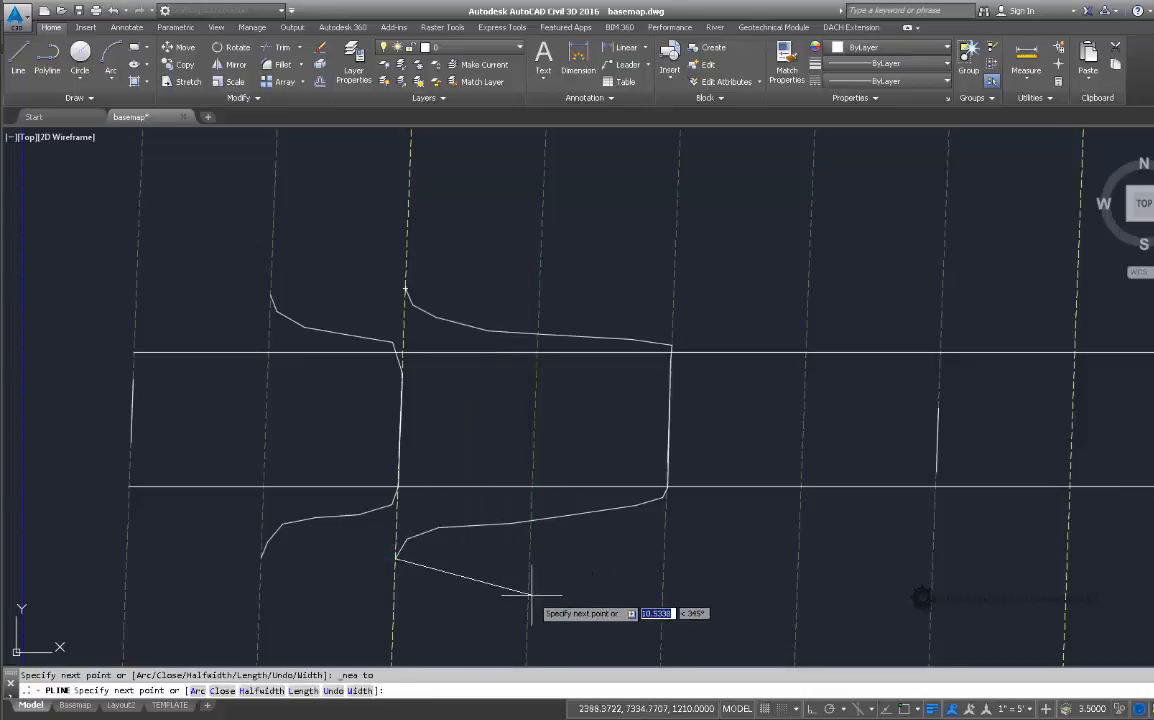
key("Return")
Stretch the 1210 polyline's corner vertex just north of the strip westward to chamfer its sharp bend.
middle_click_drag(859, 478, 729, 502)
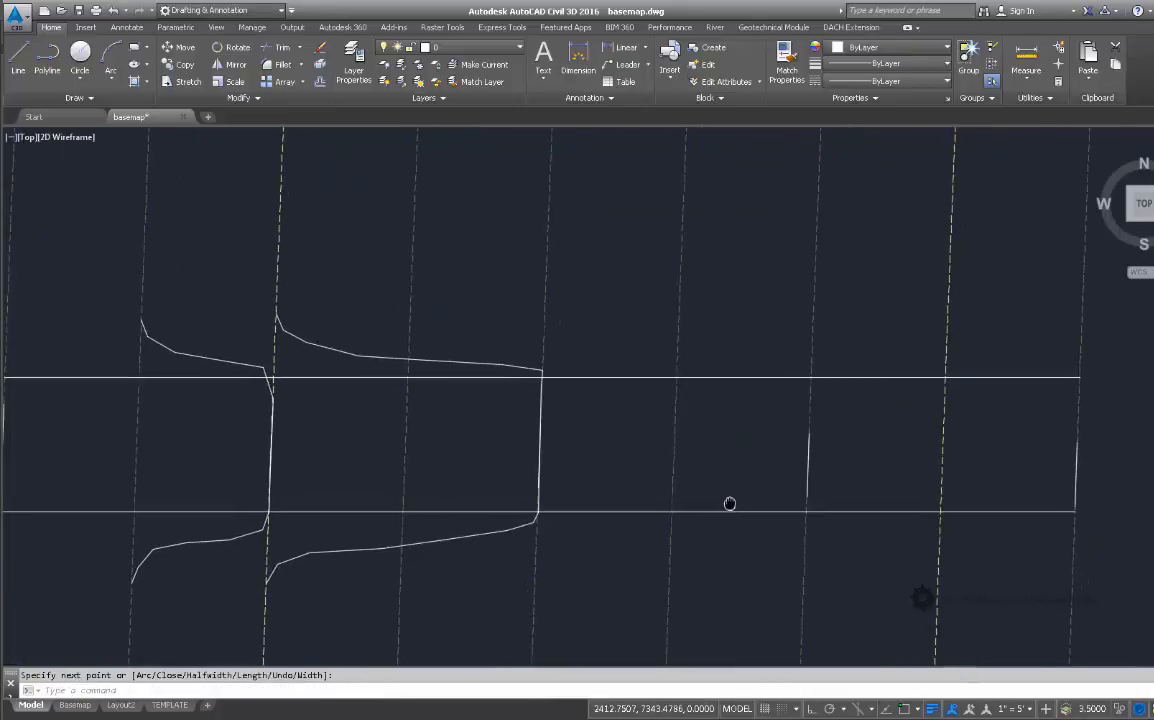
left_click(522, 368)
mouse_move(522, 368)
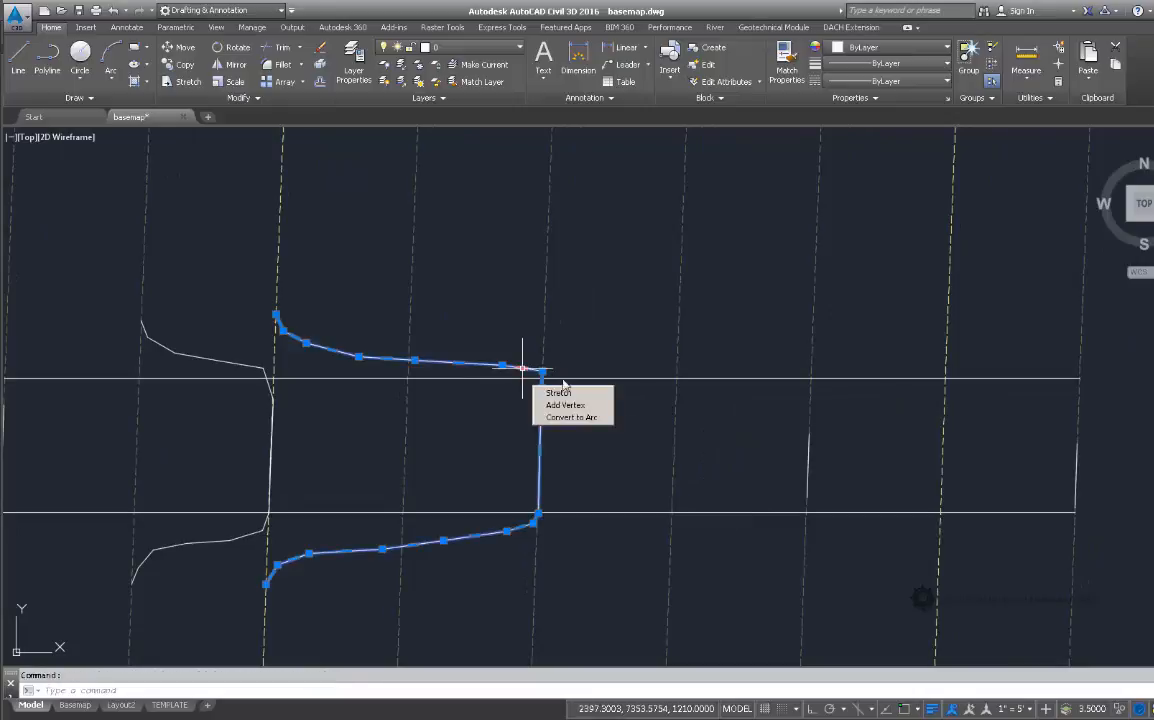
scroll(585, 345, "up", 3)
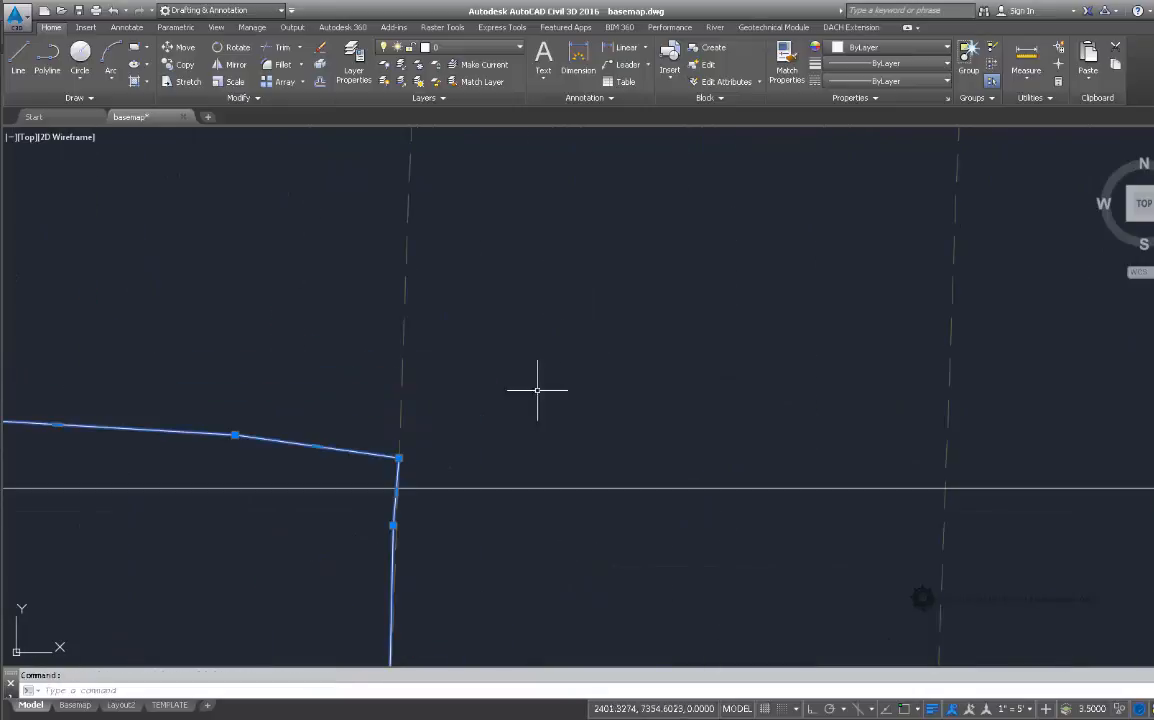
left_click(398, 457)
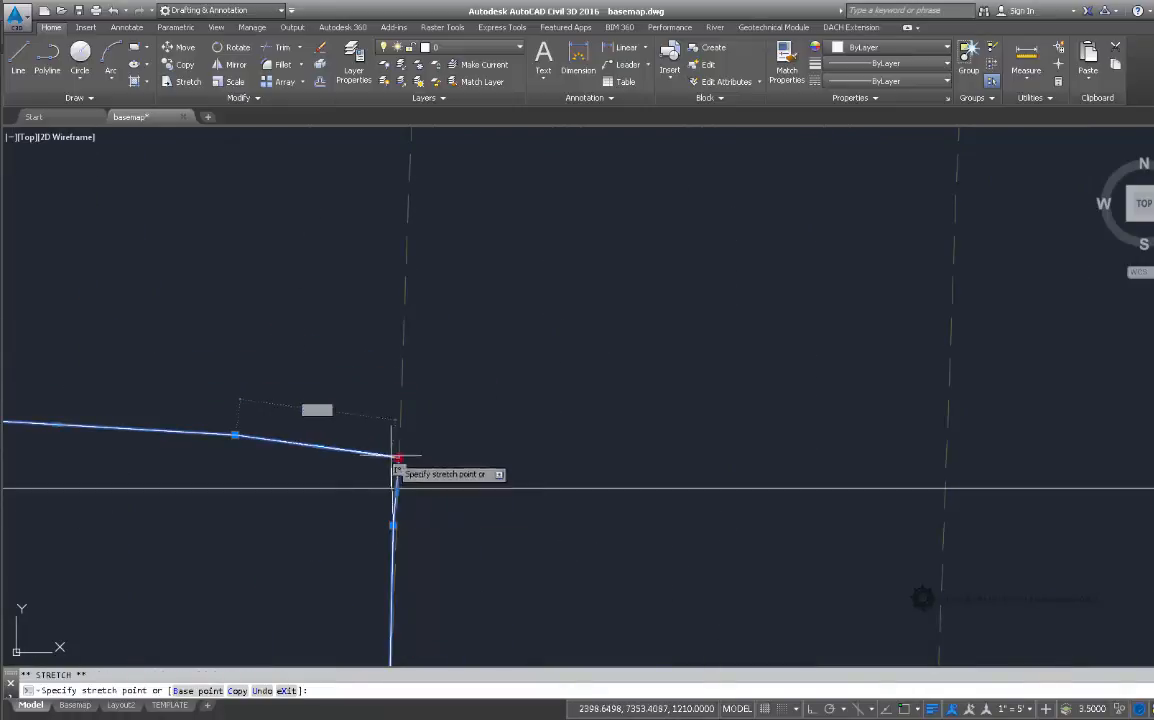
left_click(343, 449)
scroll(436, 457, "down", 2)
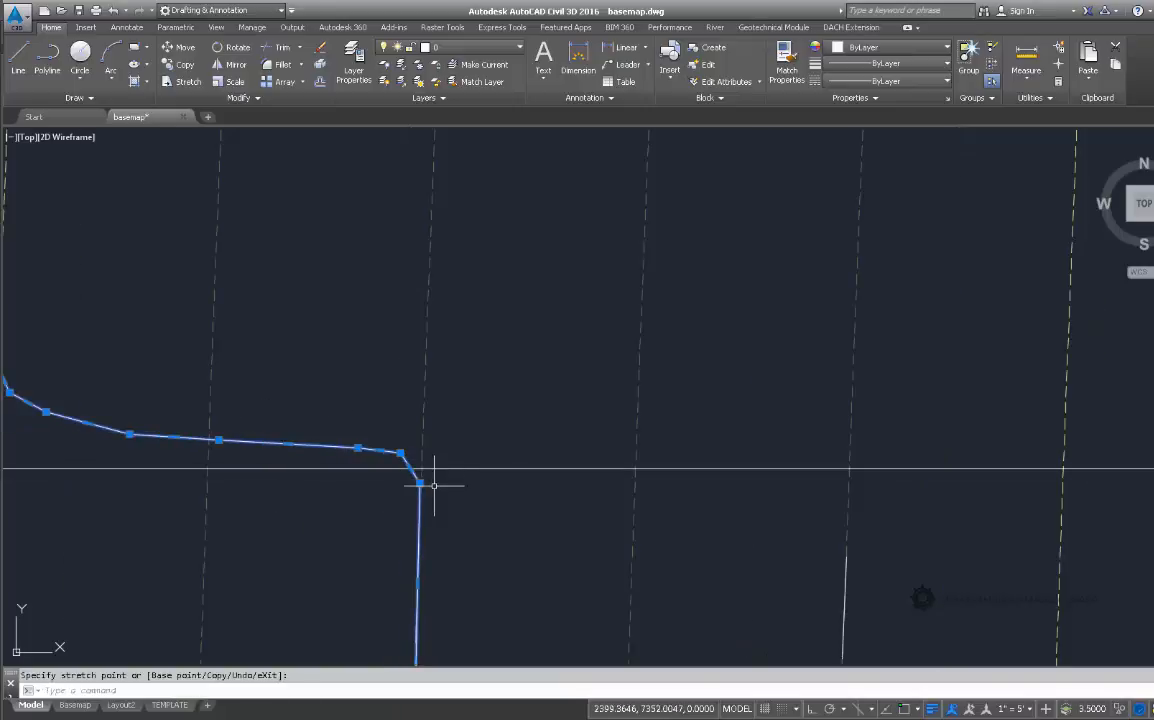
key("Escape")
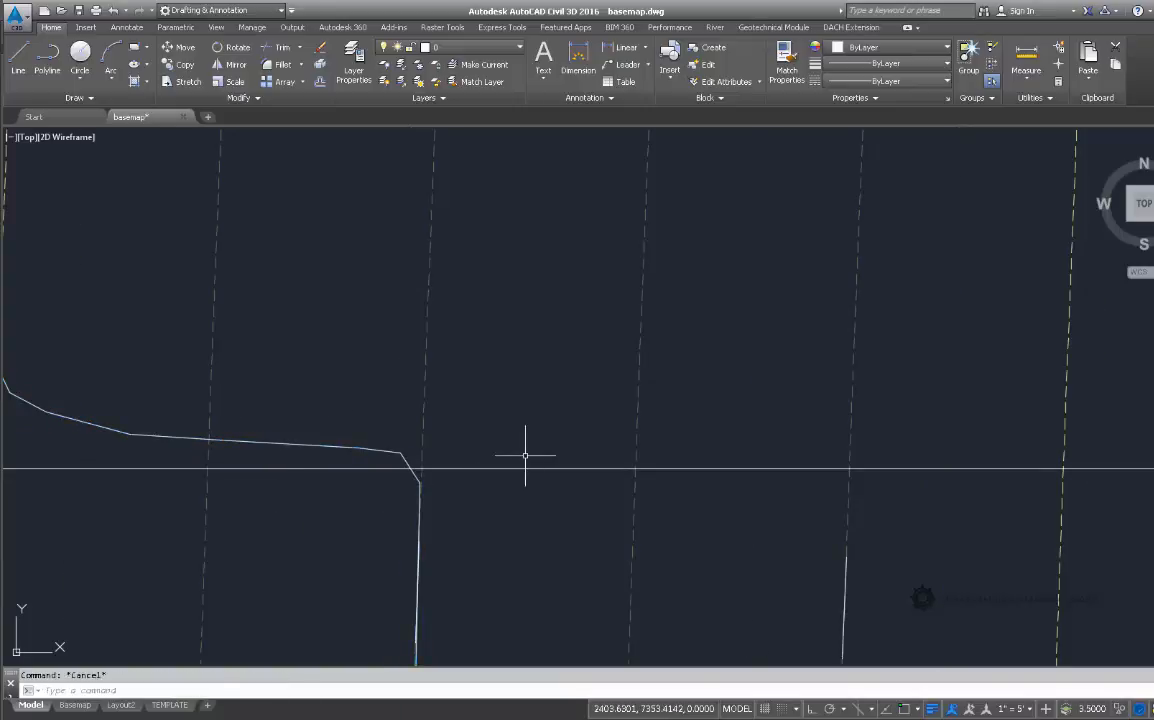
Start a third polyline on the 1209 contour north of the strip with the Nearest snap, curving it east to the strip's north line.
scroll(429, 477, "down", 5)
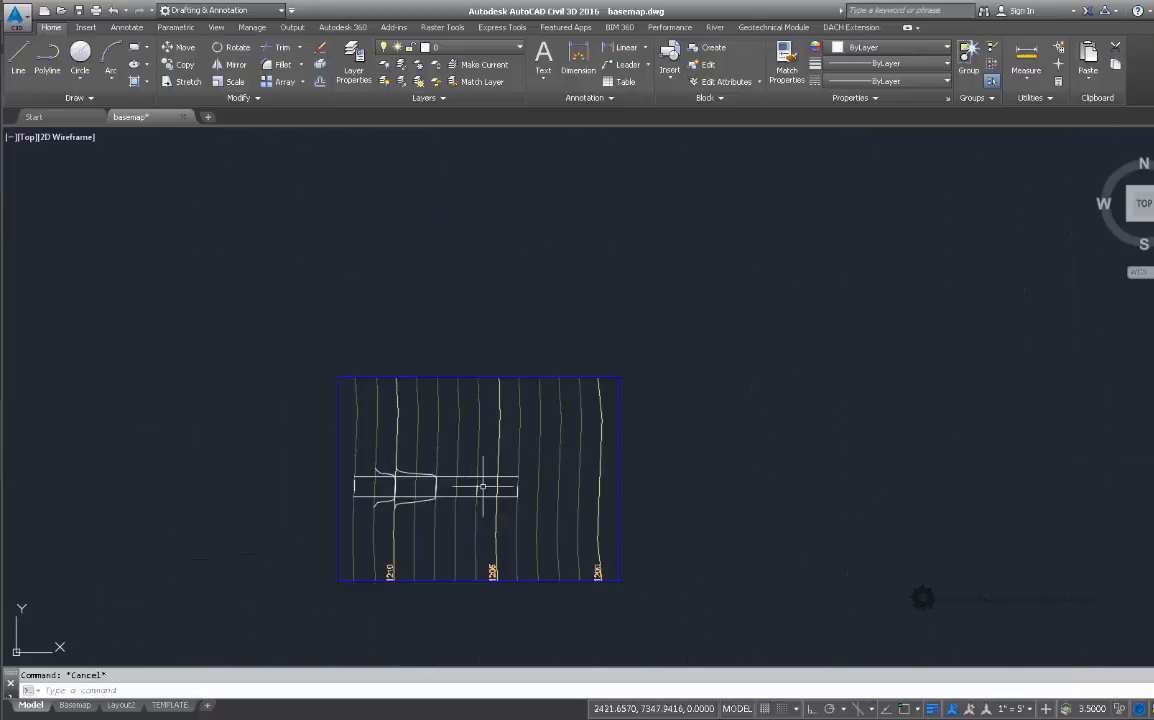
scroll(447, 502, "up", 4)
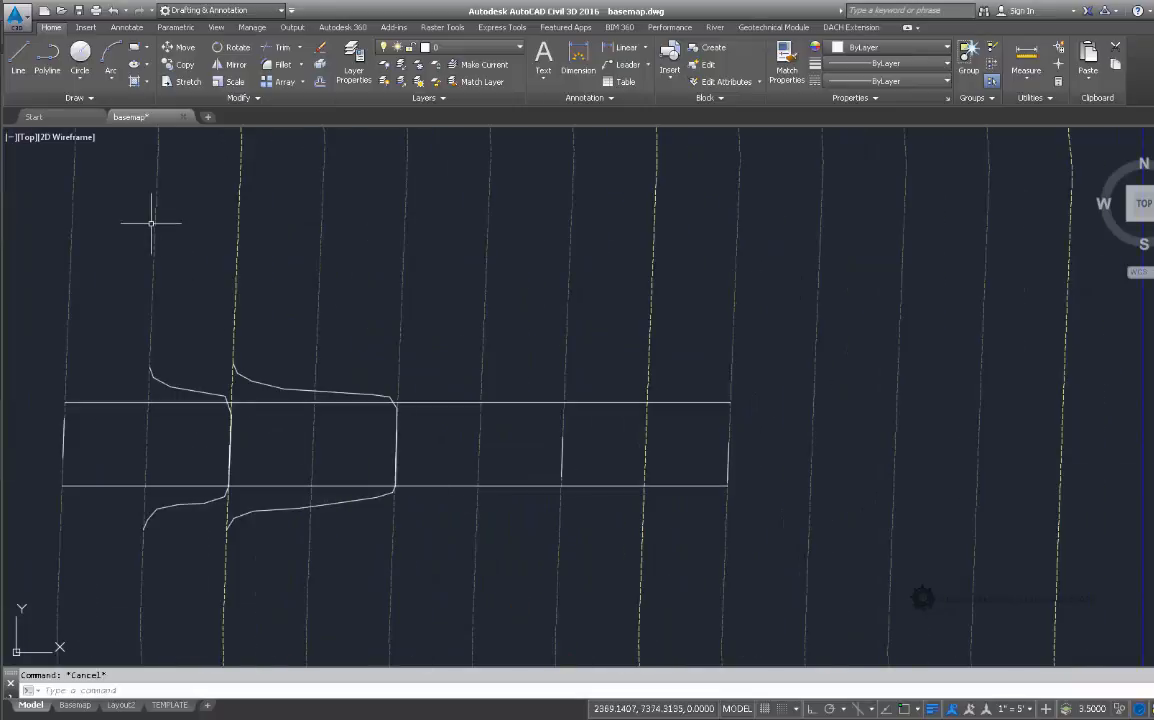
right_click(346, 369, "shift")
left_click(424, 624)
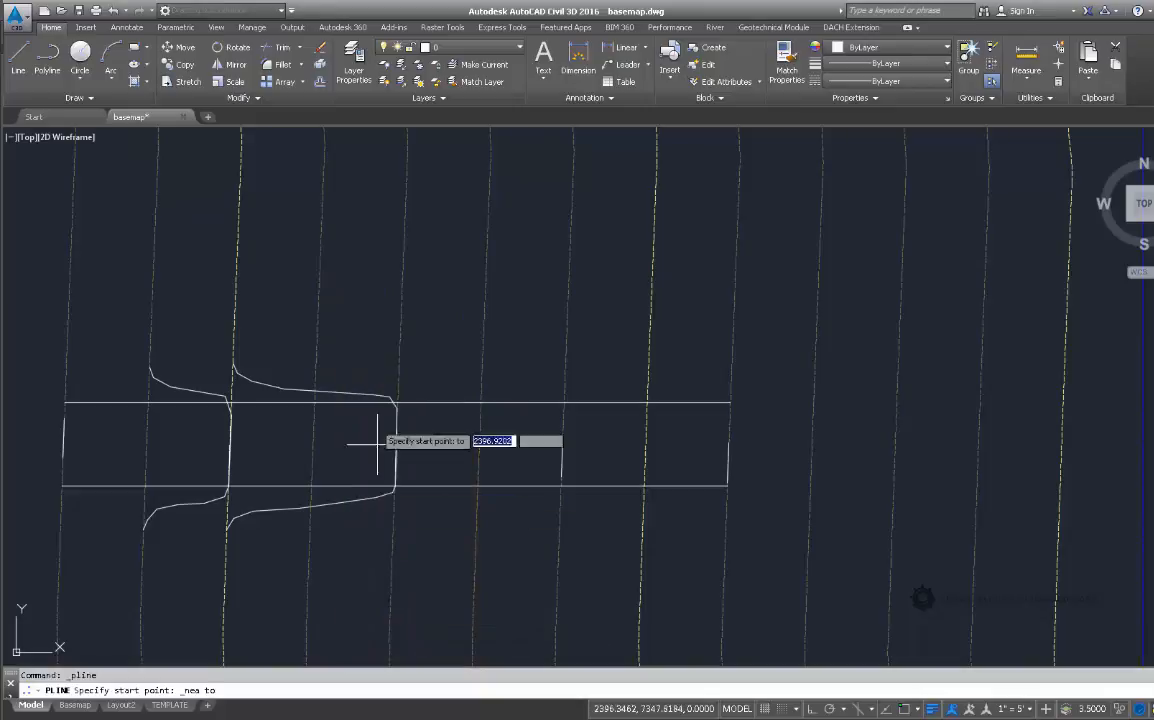
left_click(316, 369)
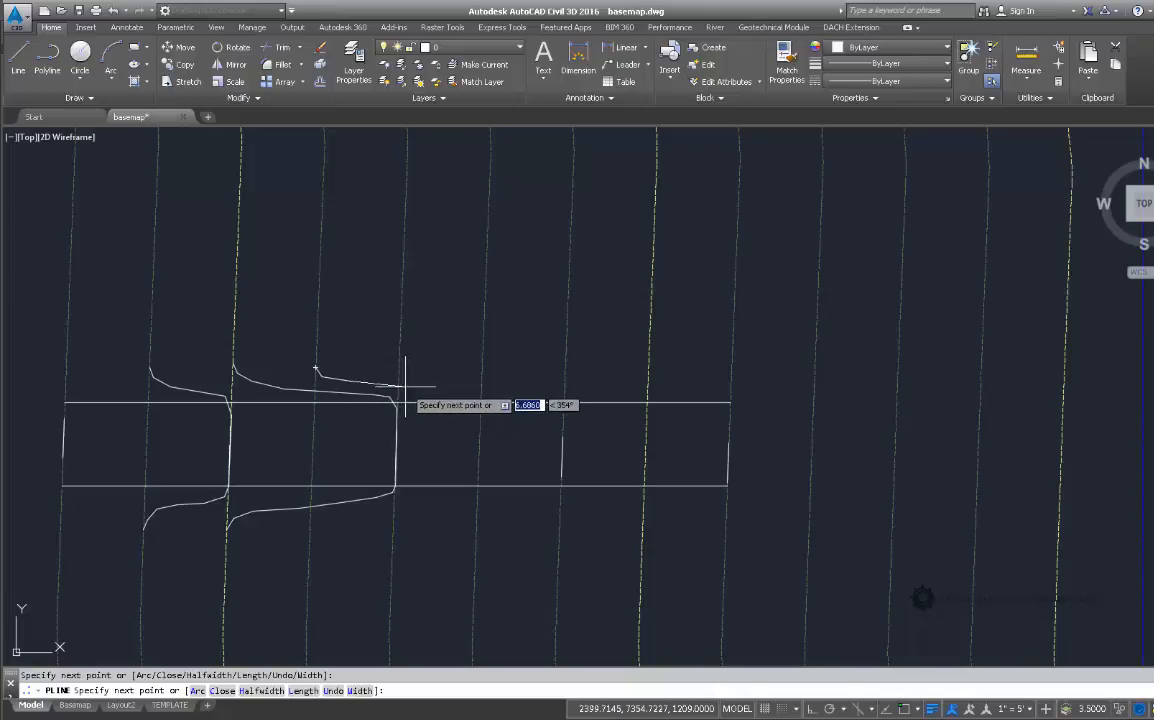
left_click(437, 391)
left_click(468, 394)
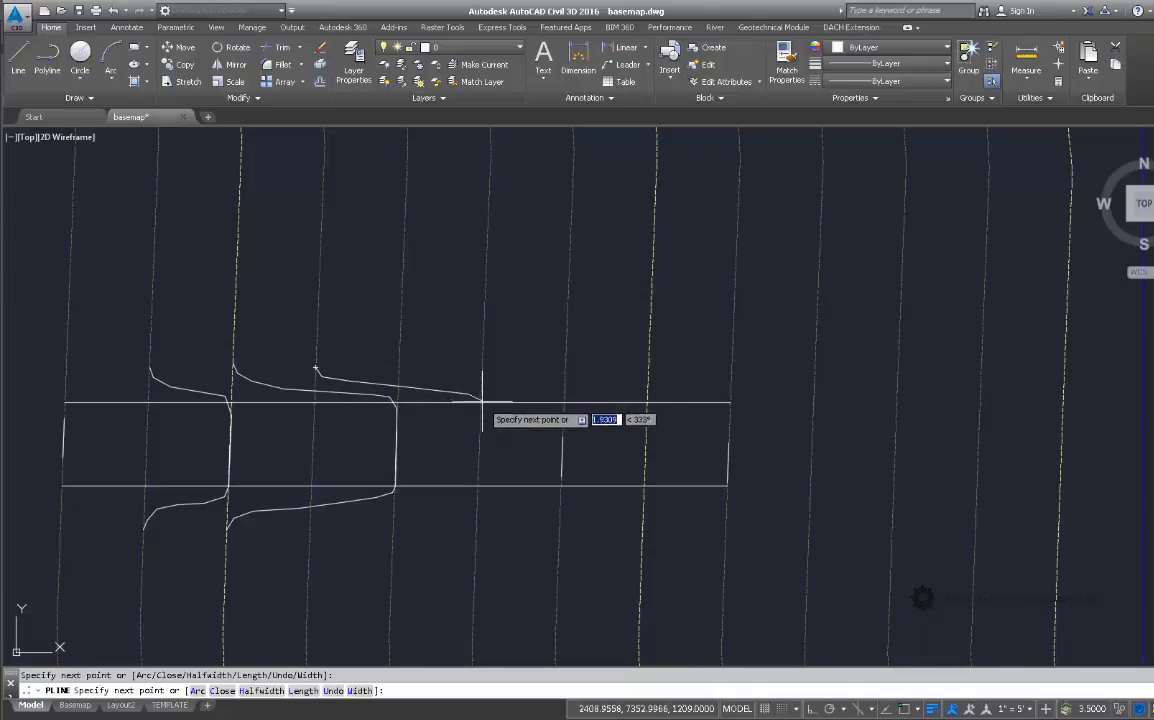
left_click(481, 402)
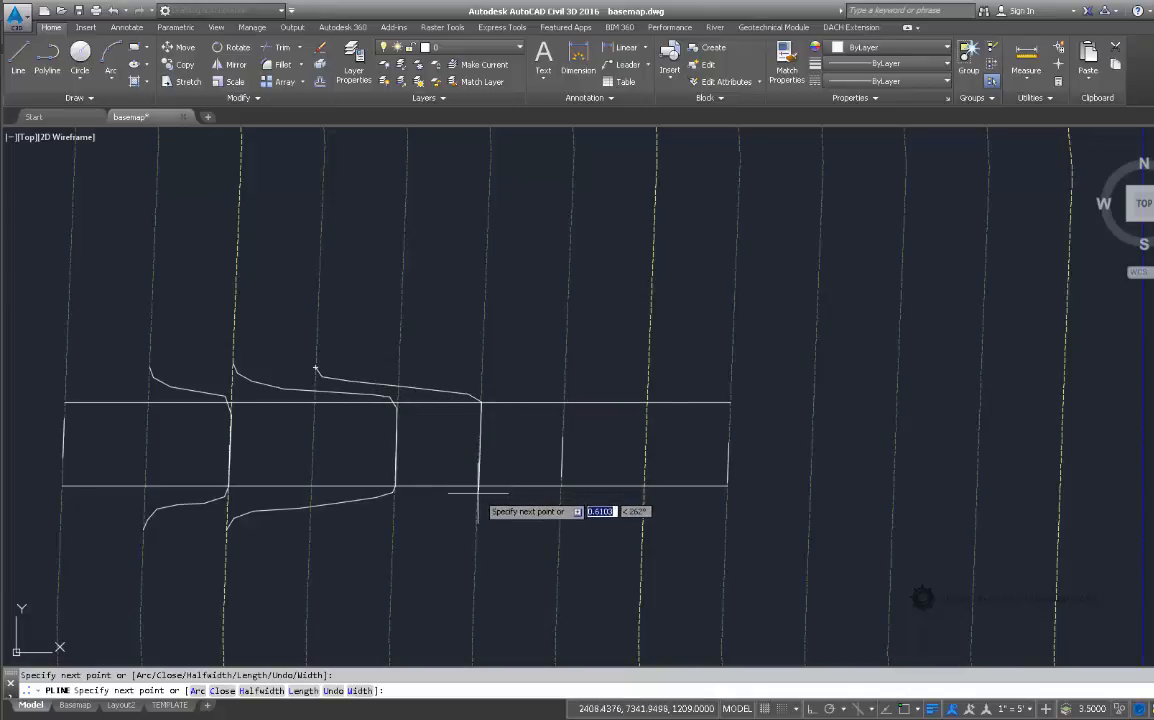
Continue the third polyline south across the strip and curve it back west, ending on the 1209 contour with the Nearest snap.
left_click(445, 508)
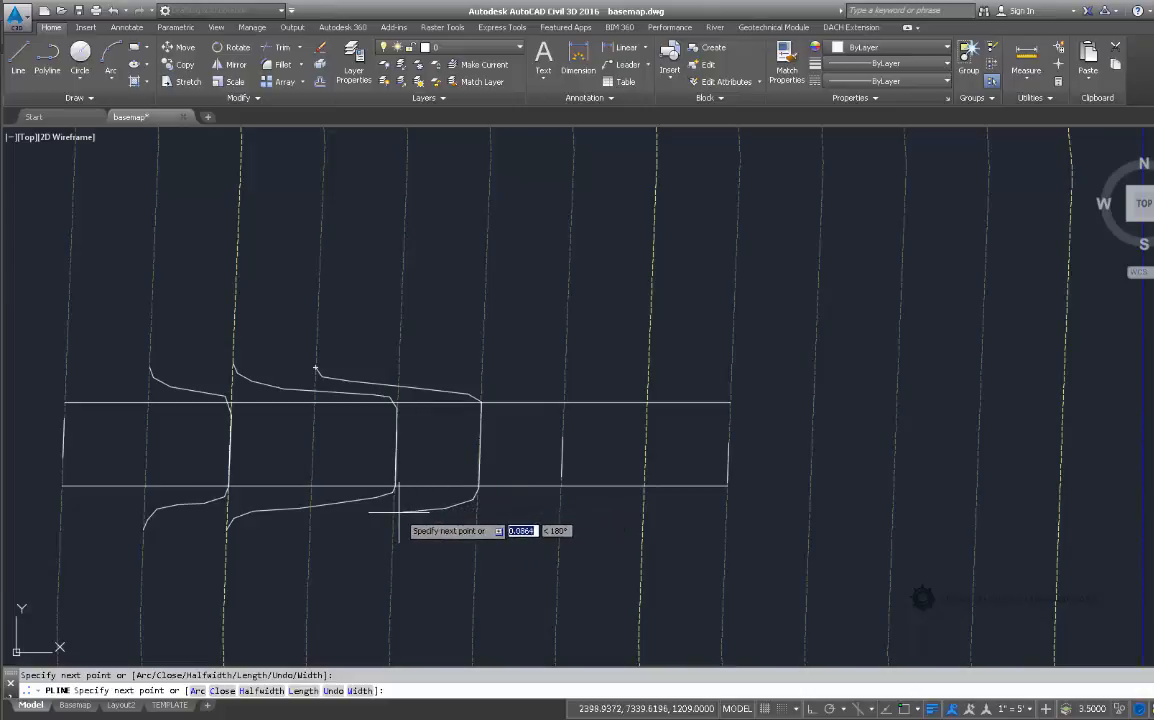
left_click(399, 512)
left_click(345, 517)
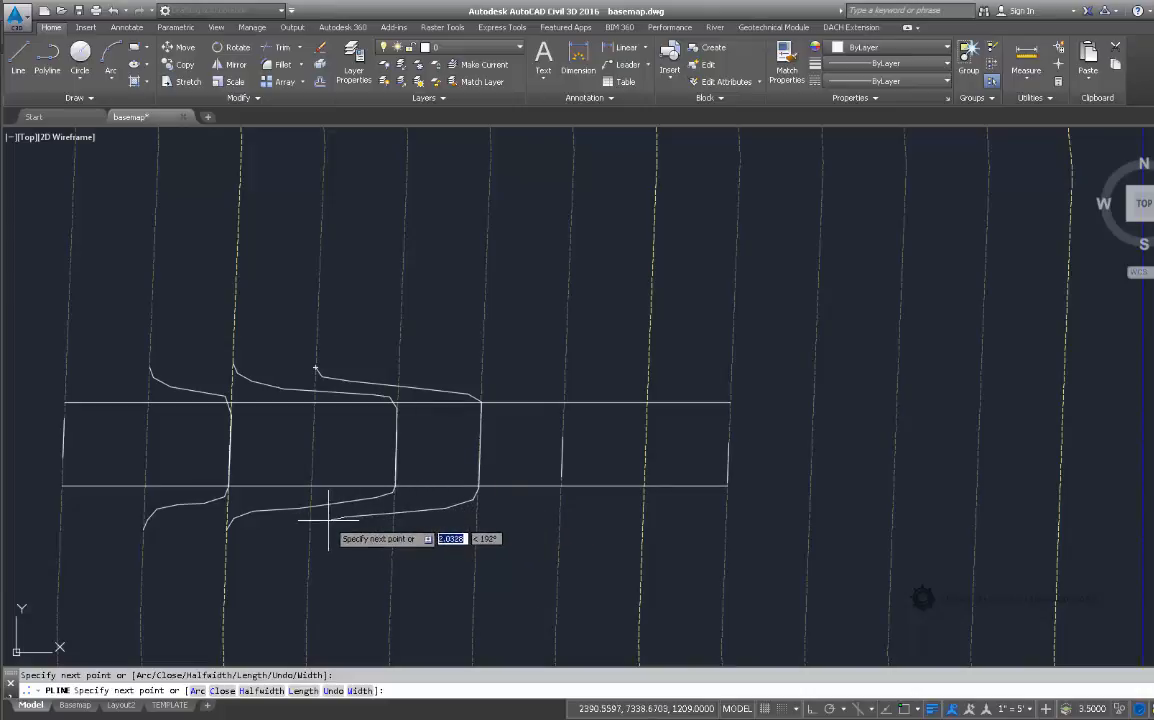
left_click(327, 521)
scroll(315, 525, "up", 8)
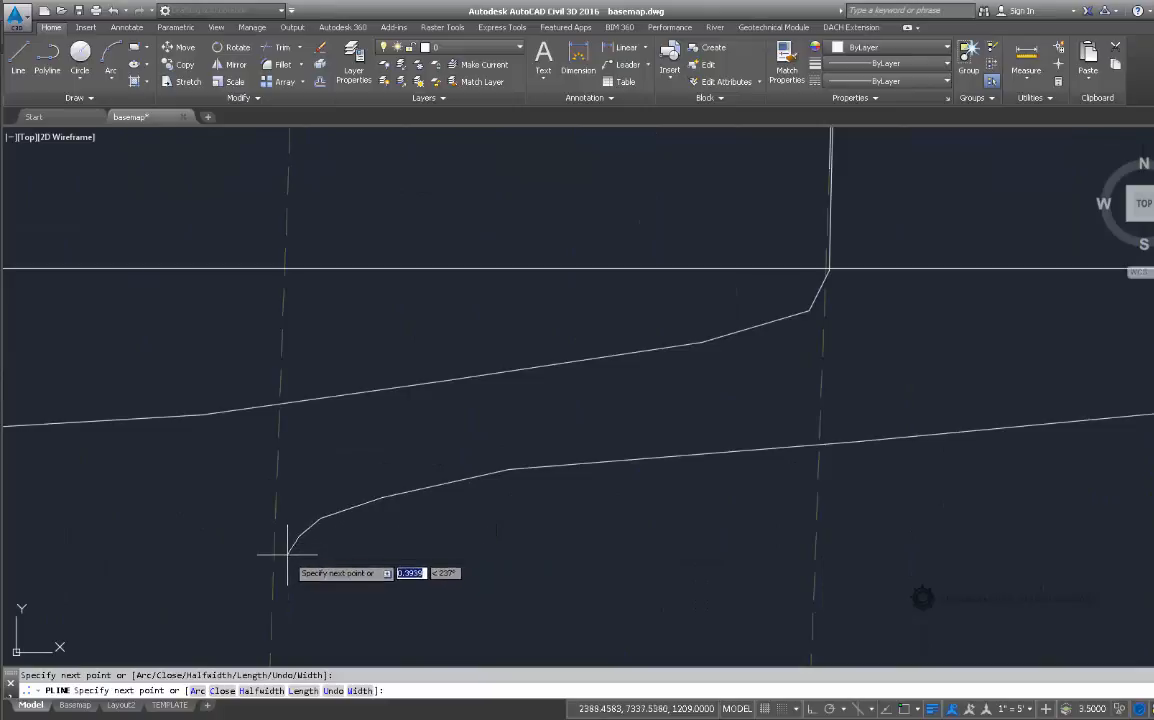
left_click(298, 536)
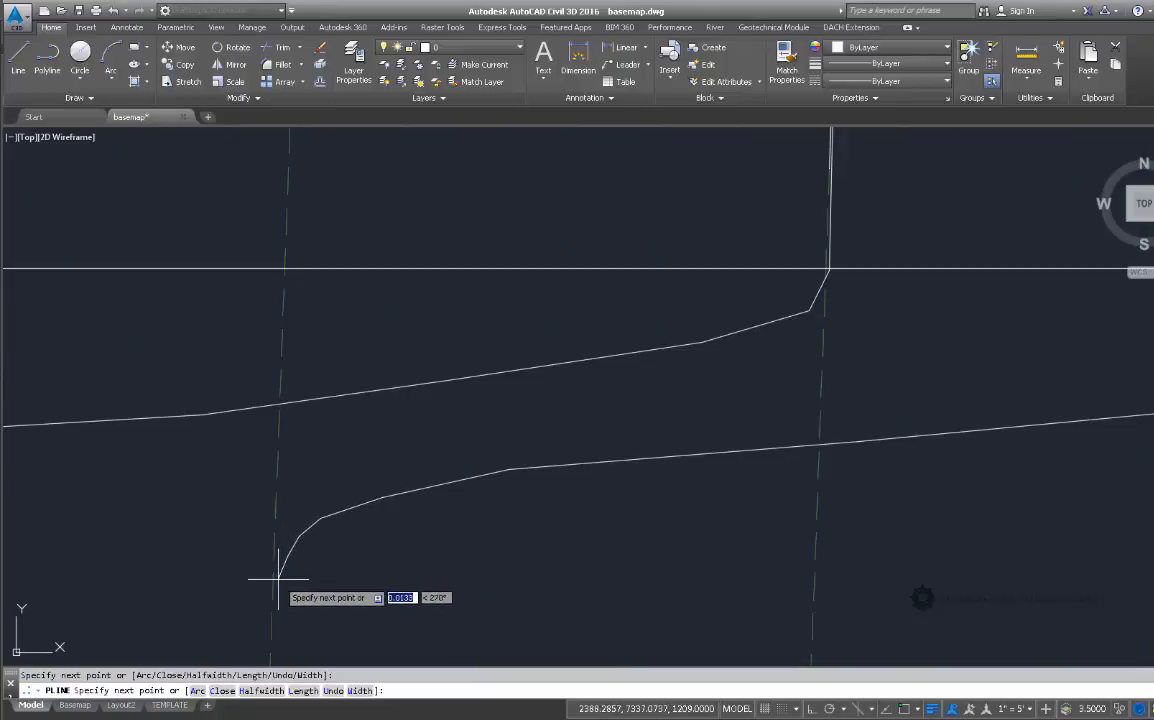
right_click(278, 582, "shift")
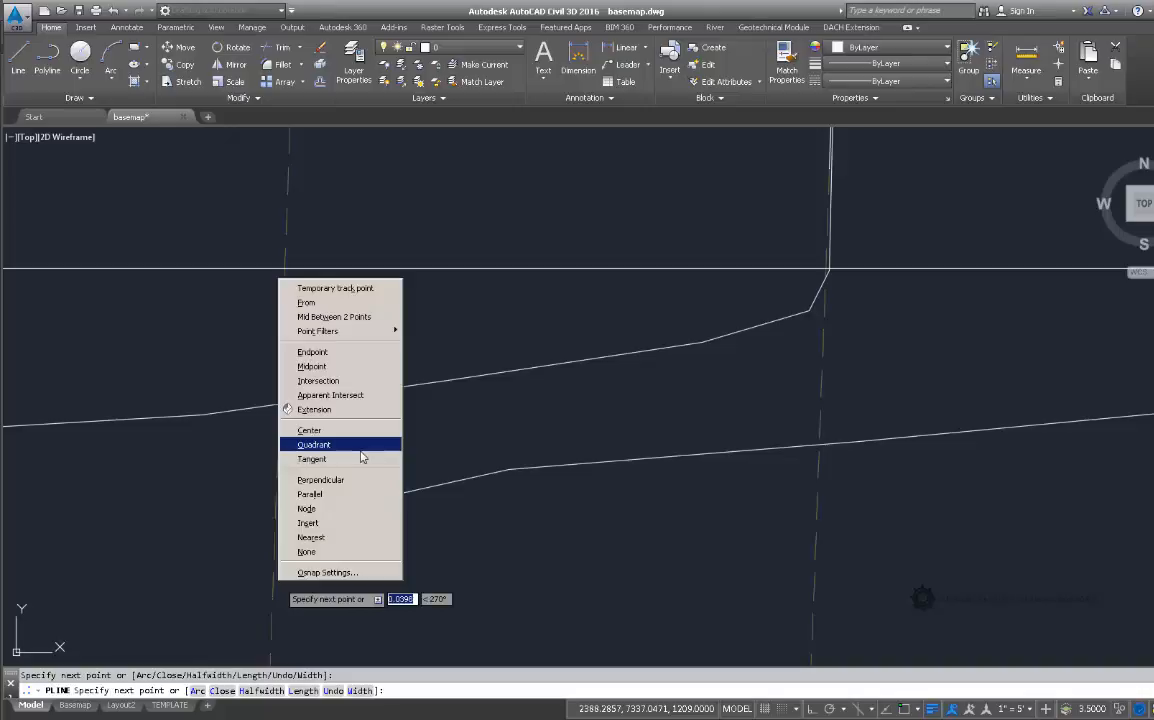
left_click(365, 541)
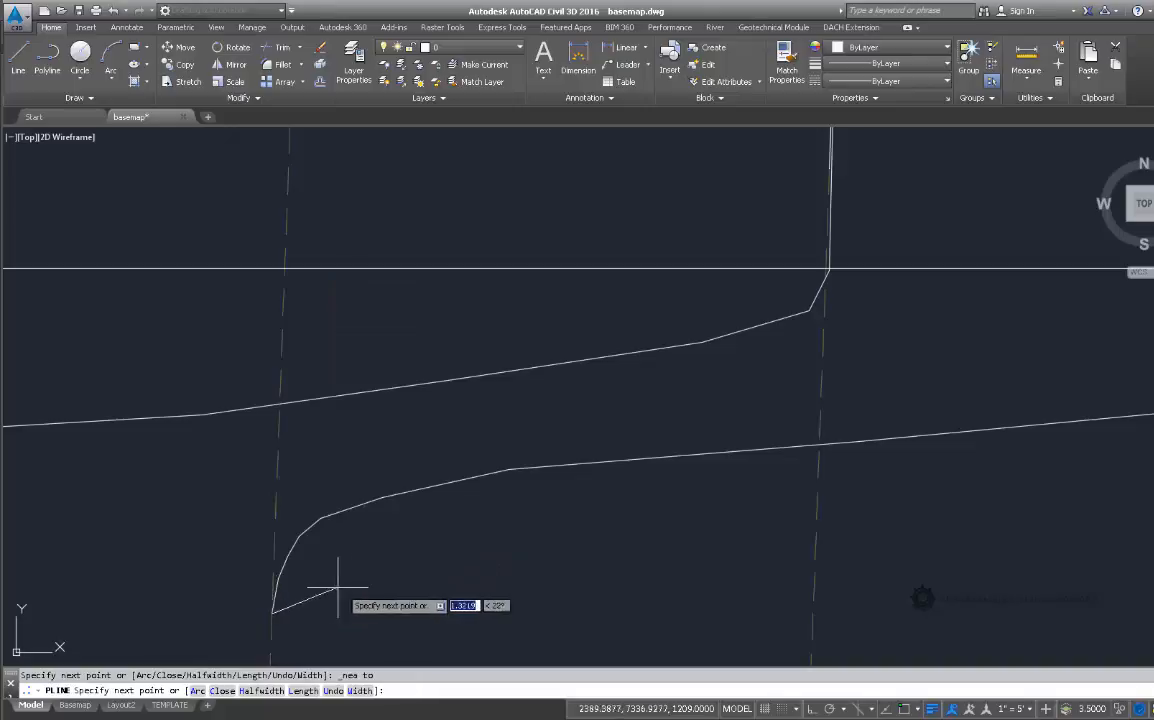
key("Escape")
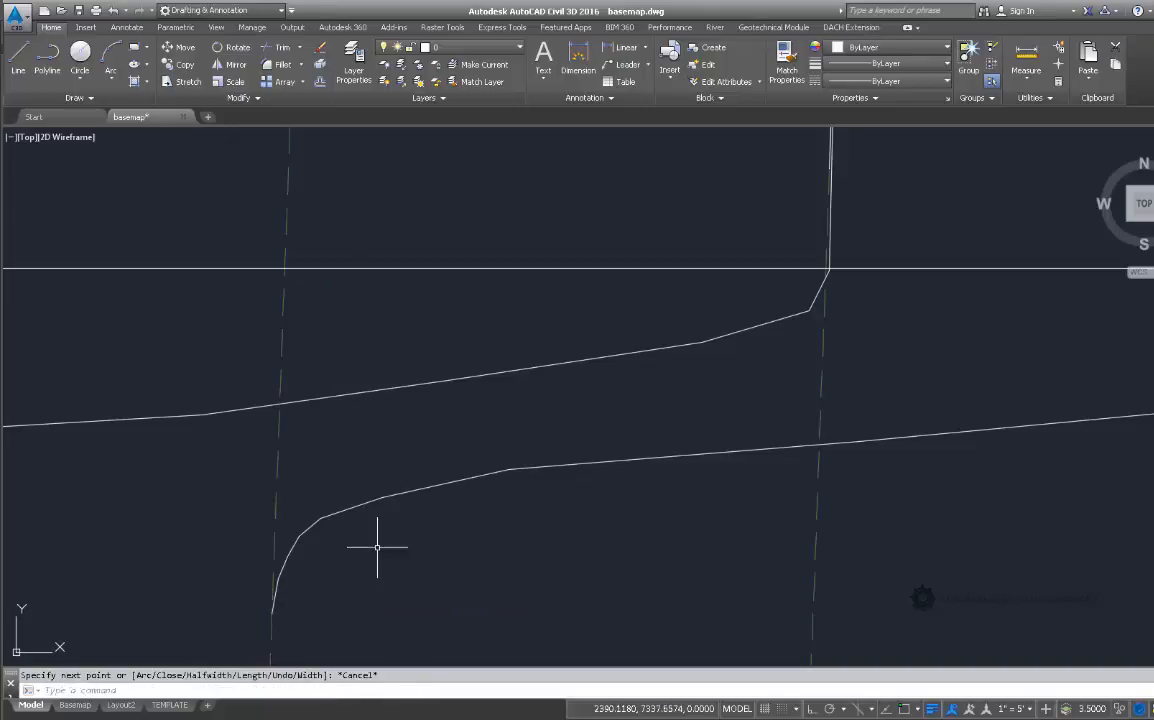
Add a vertex to the first segment at the north end of the 1209 polyline to smooth its tie-in.
scroll(379, 545, "down", 5)
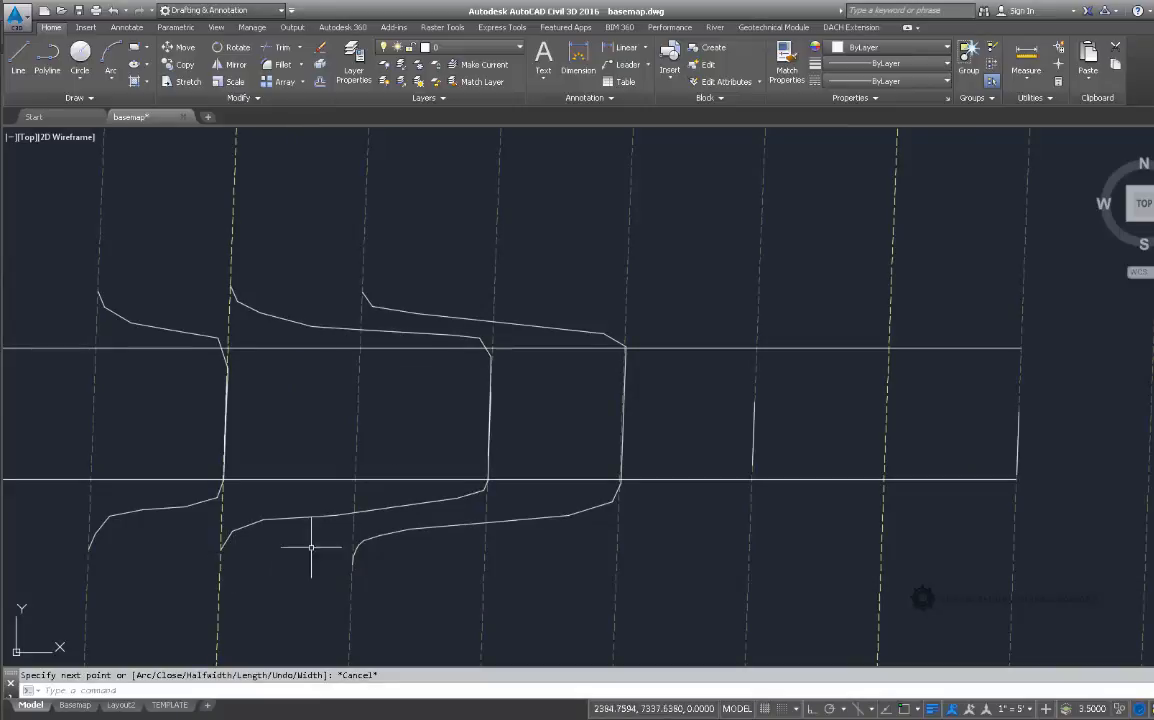
middle_click_drag(472, 381, 498, 496)
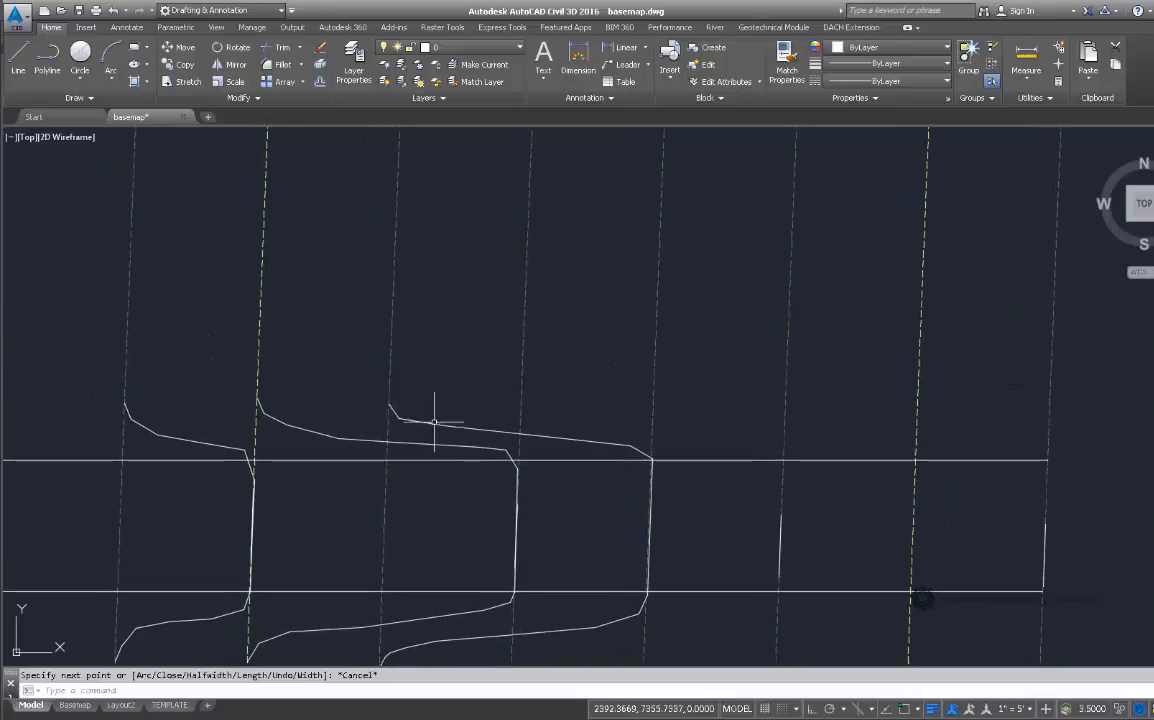
left_click(431, 424)
scroll(408, 420, "up", 6)
scroll(407, 421, "up", 2)
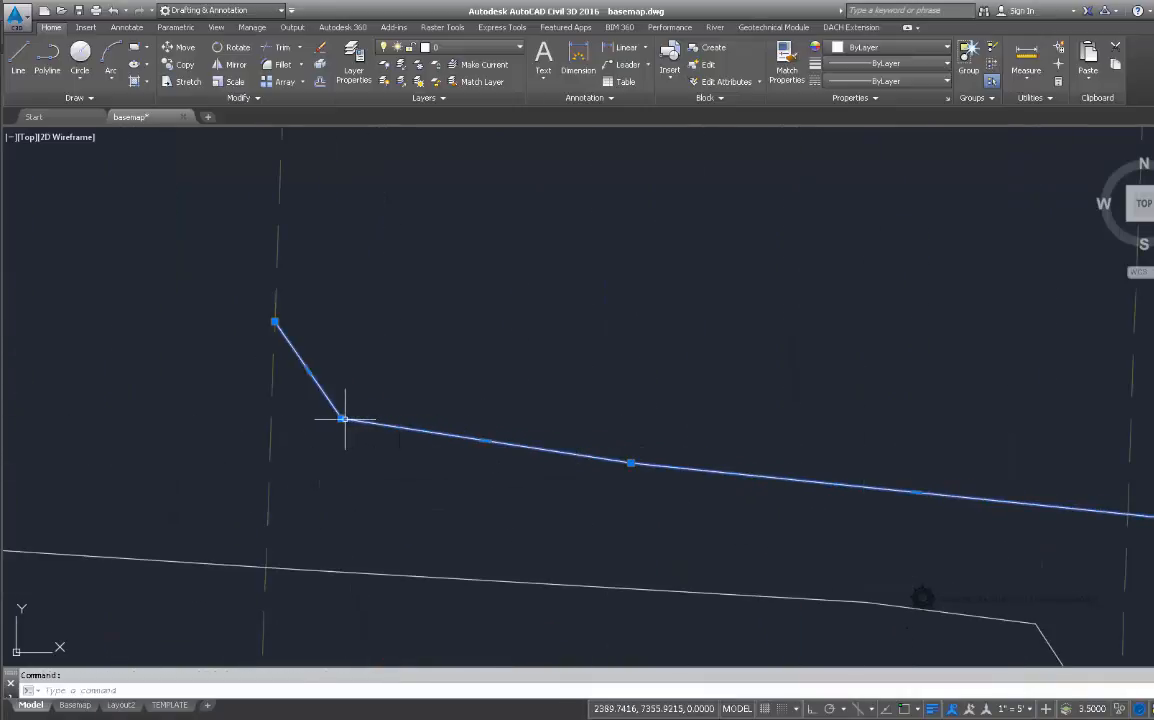
mouse_move(307, 370)
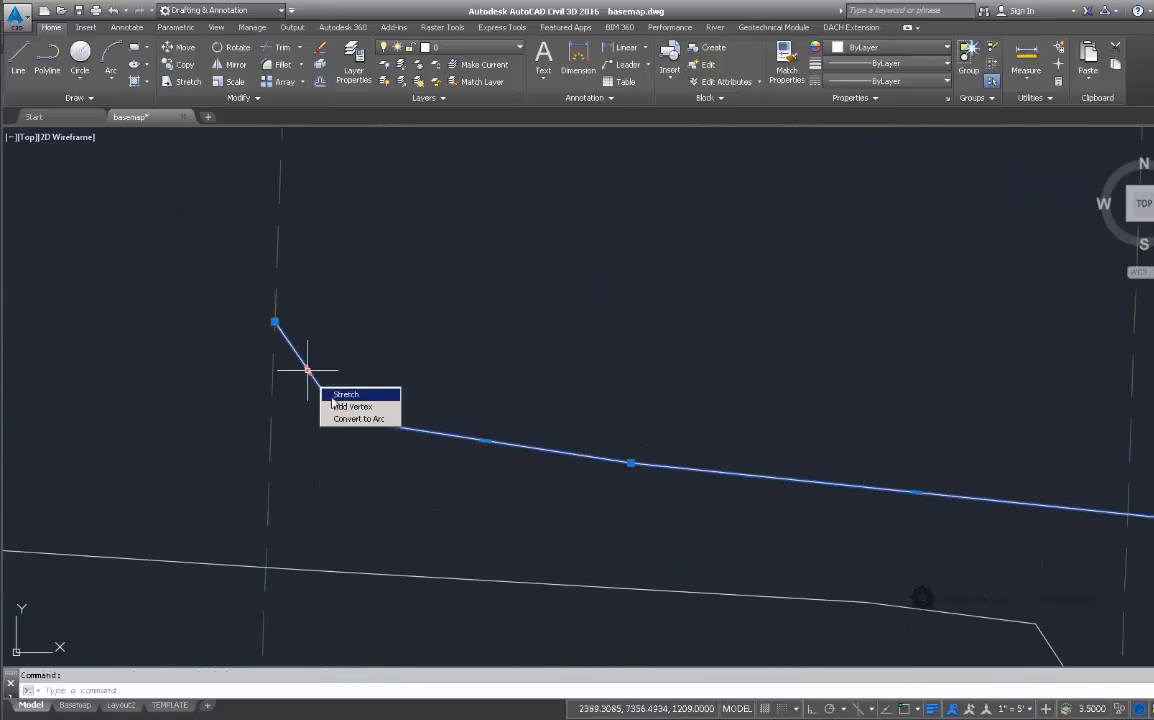
left_click(334, 406)
left_click(296, 386)
scroll(489, 419, "down", 4)
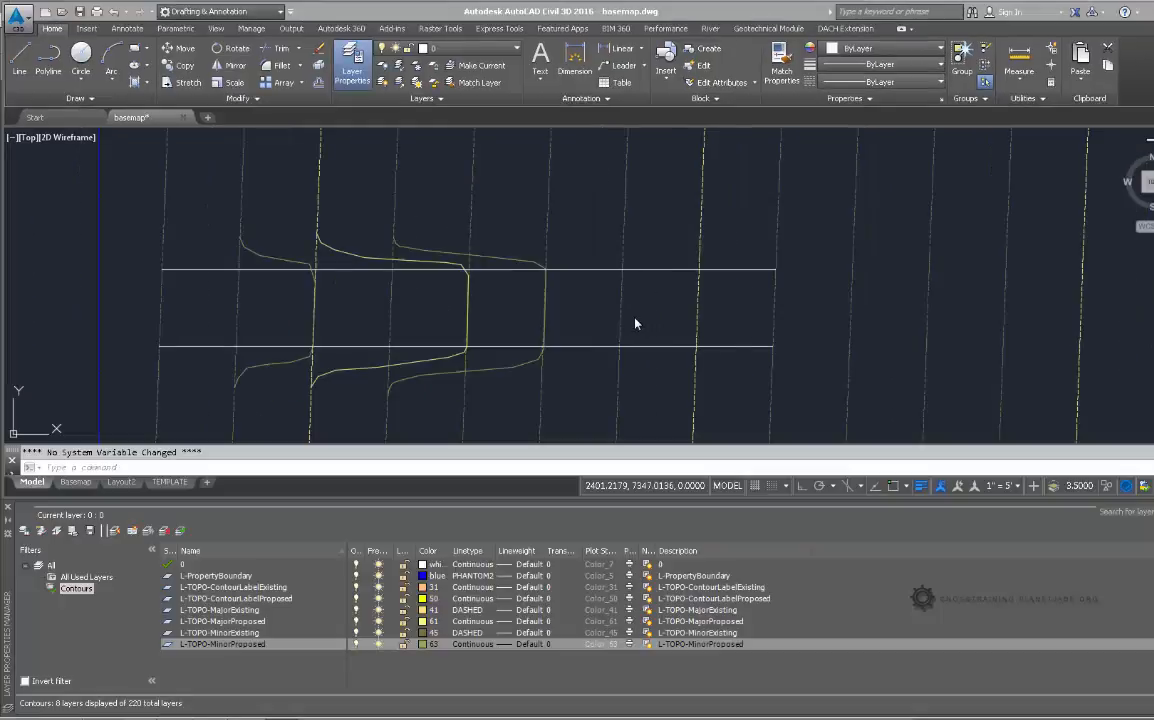
Stretch the 1209 proposed contour's straight segment across the strip eastward onto the next existing contour line.
middle_click_drag(612, 322, 700, 312)
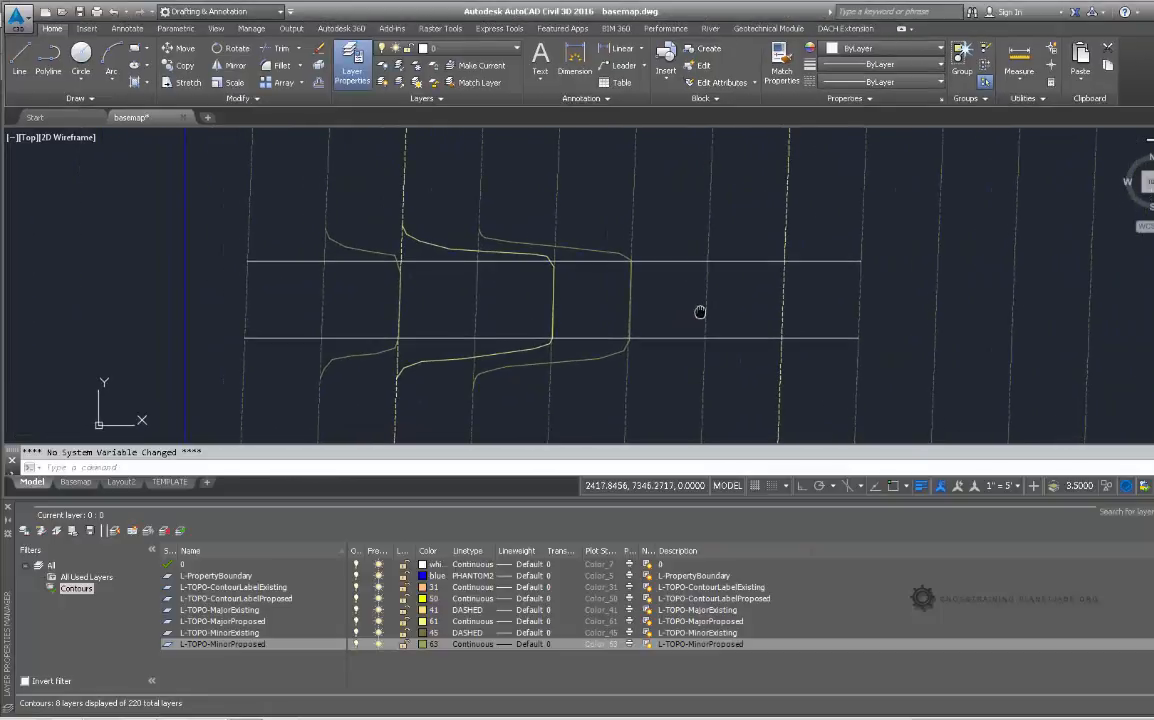
left_click(553, 318)
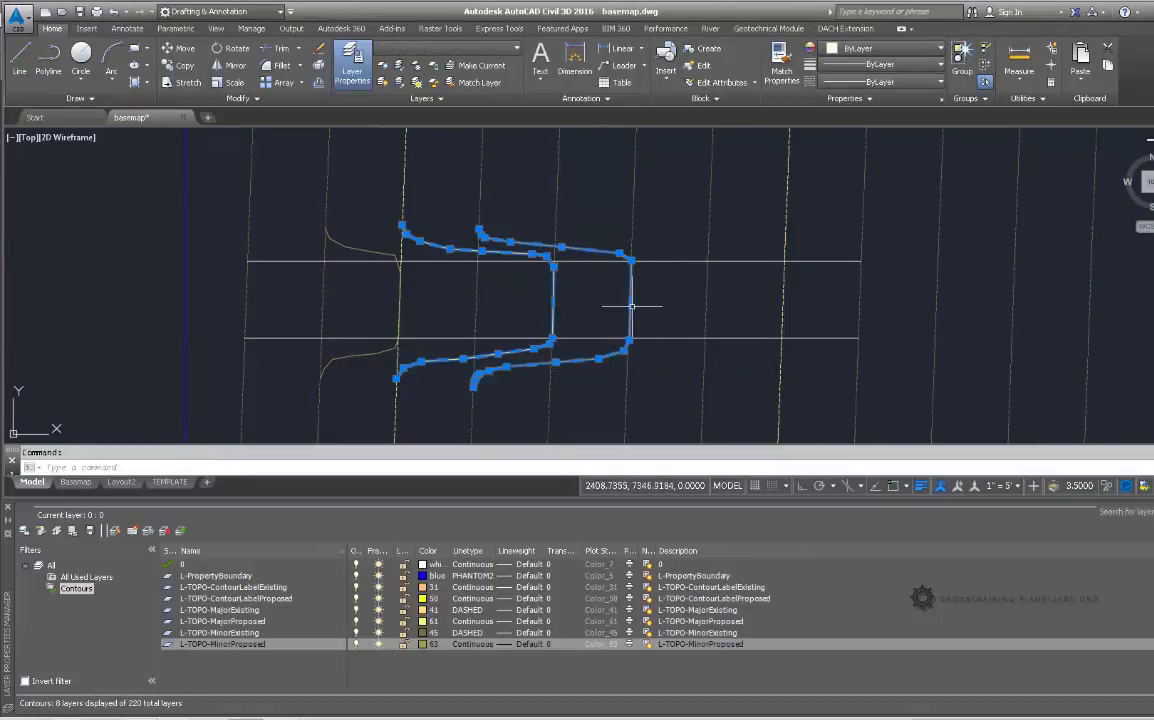
scroll(709, 302, "up", 4)
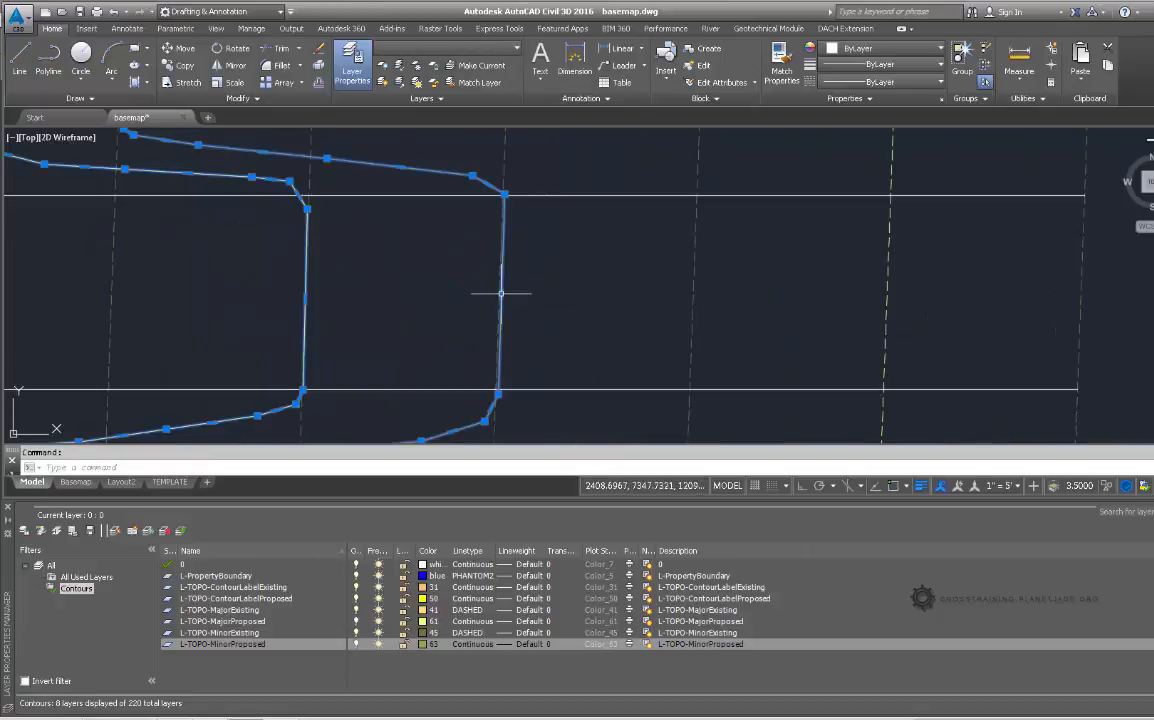
left_click(501, 293)
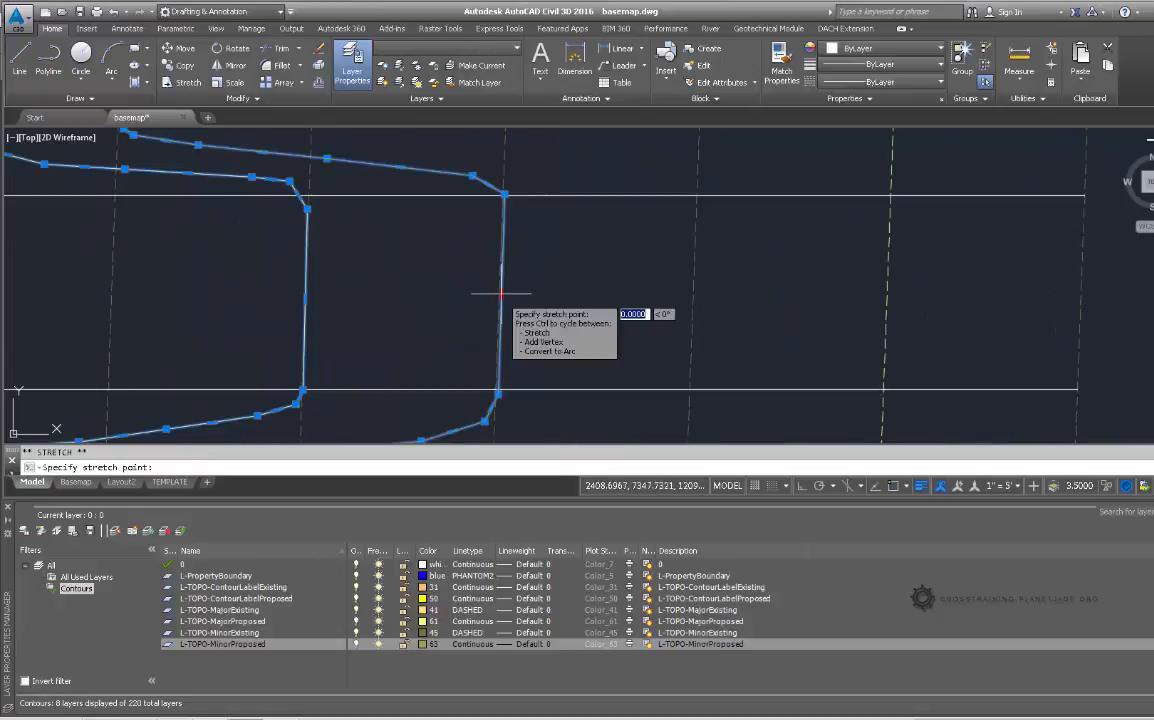
left_click(692, 296)
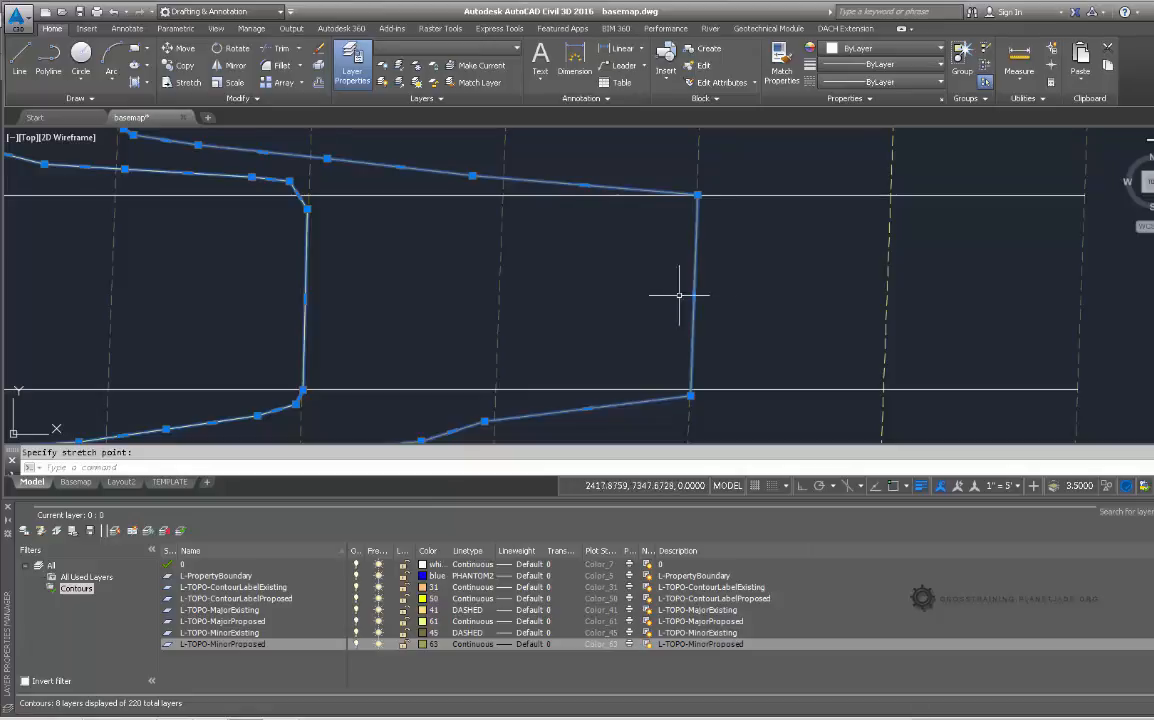
Stretch the 1209 proposed contour's vertices nearest the strip, north and south, eastward to form short bends beside its crossing segment.
left_click(472, 175)
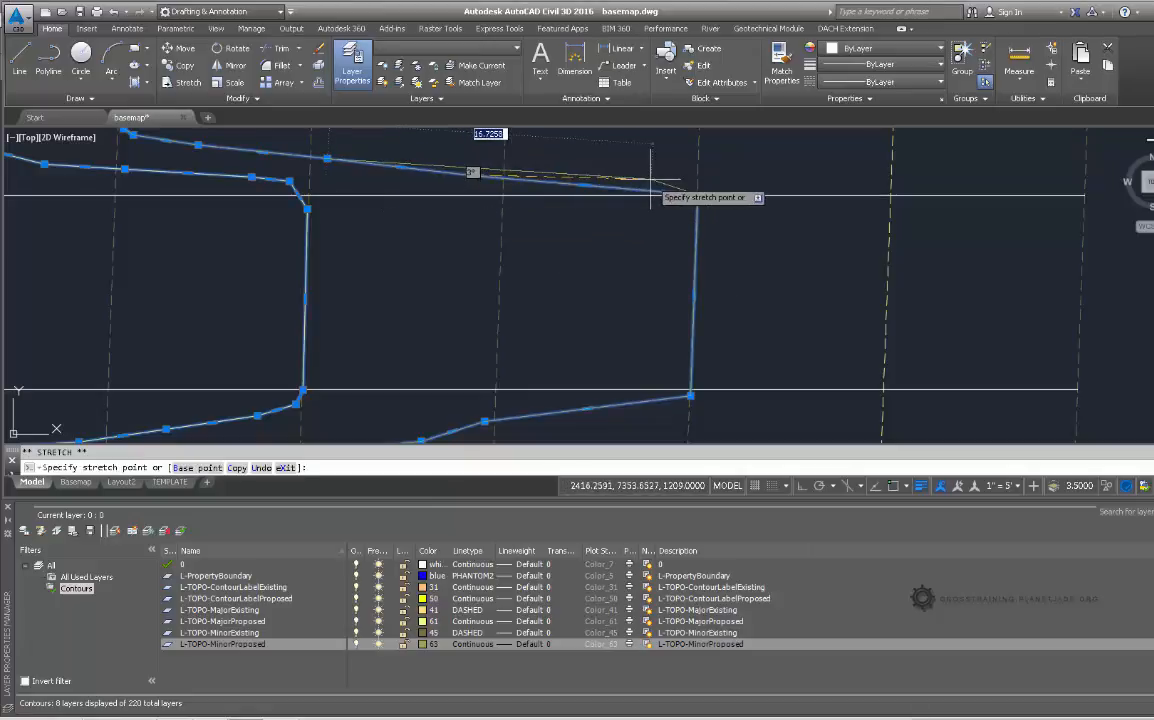
left_click(688, 191)
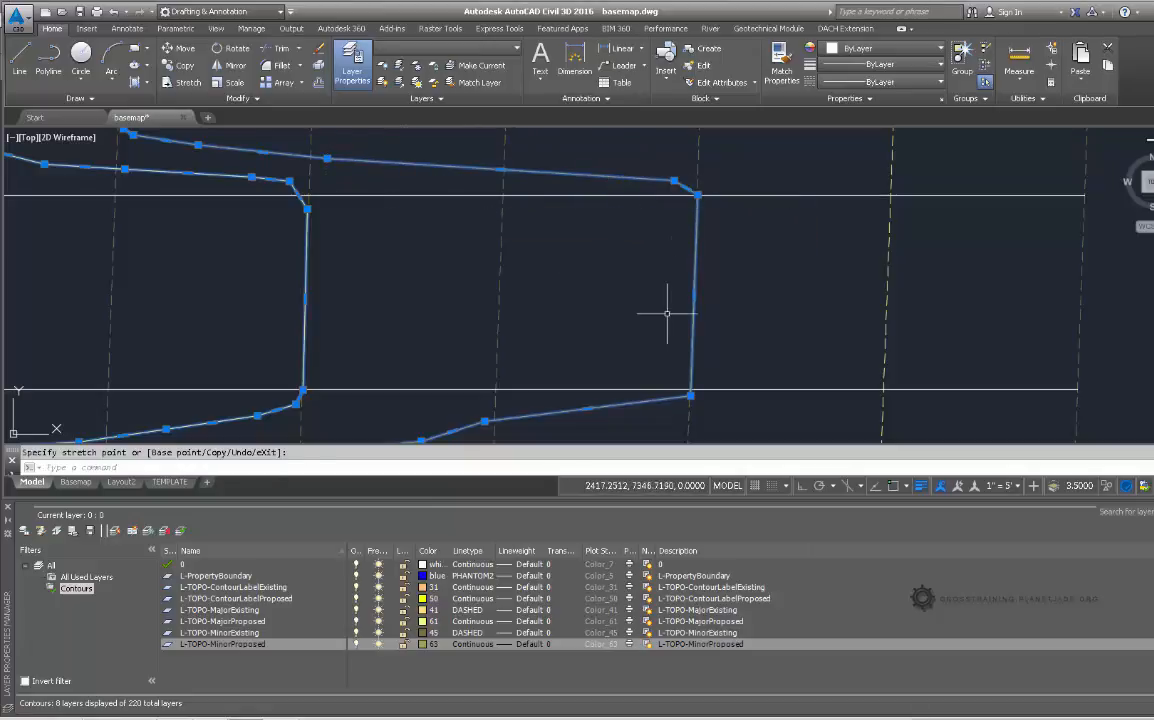
middle_click_drag(670, 314, 634, 242)
left_click(460, 337)
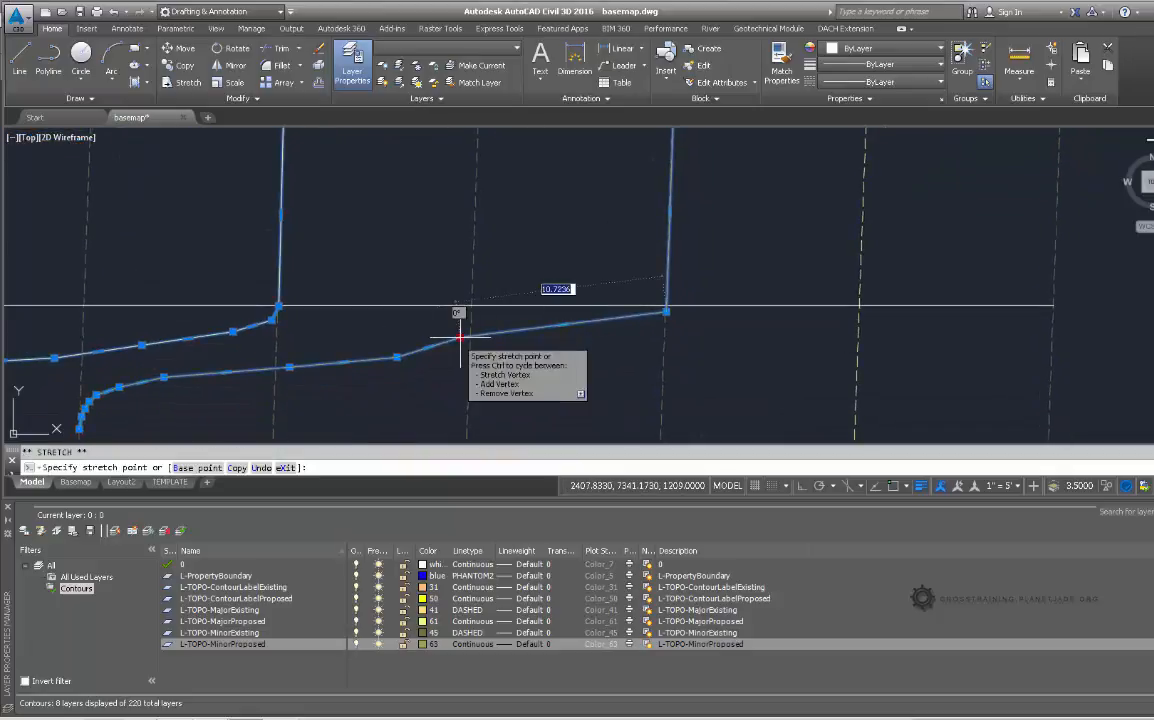
left_click(651, 330)
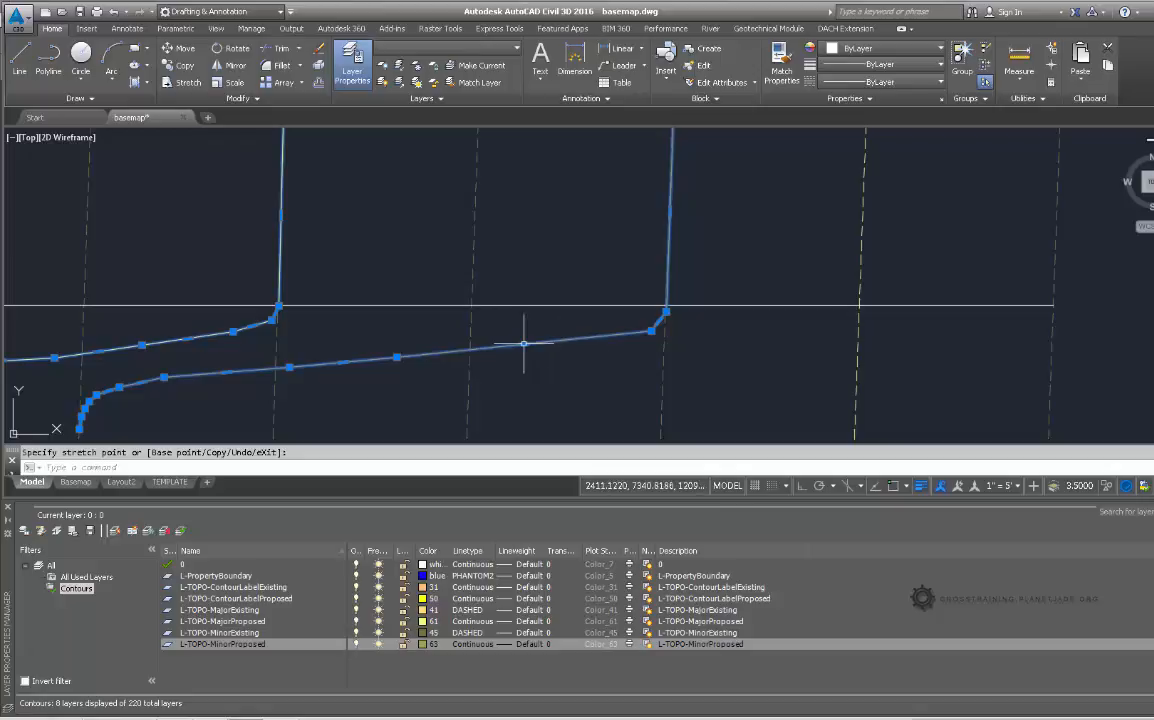
left_click(397, 357)
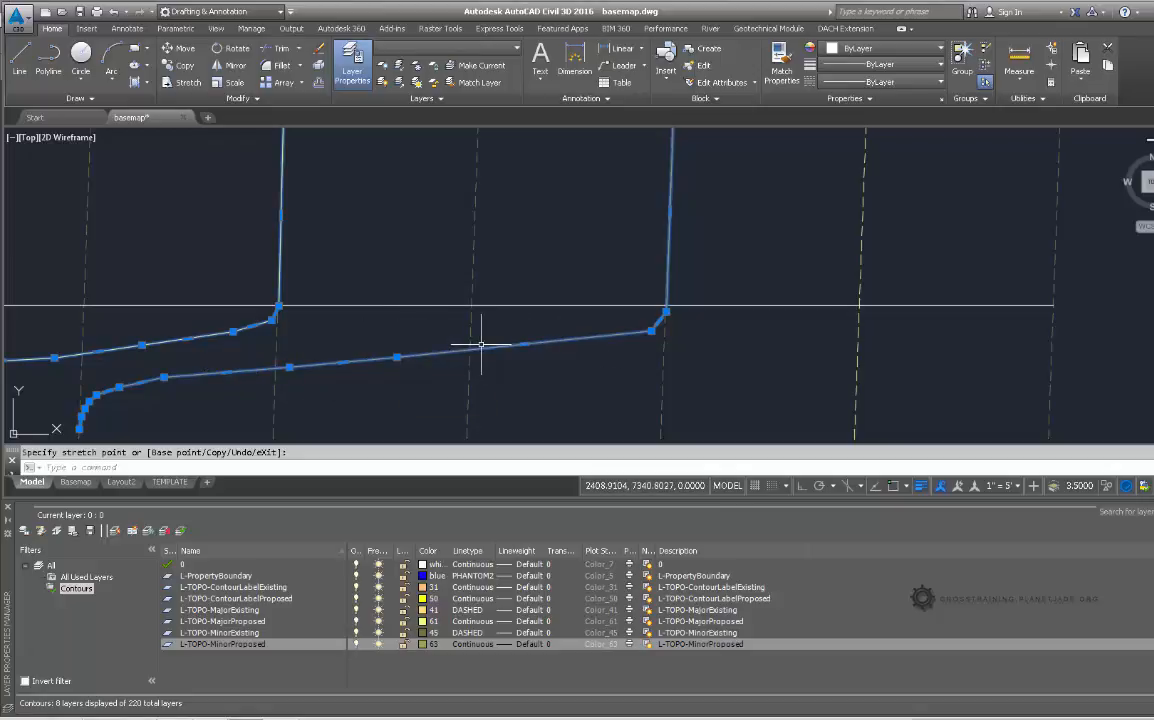
key("Escape")
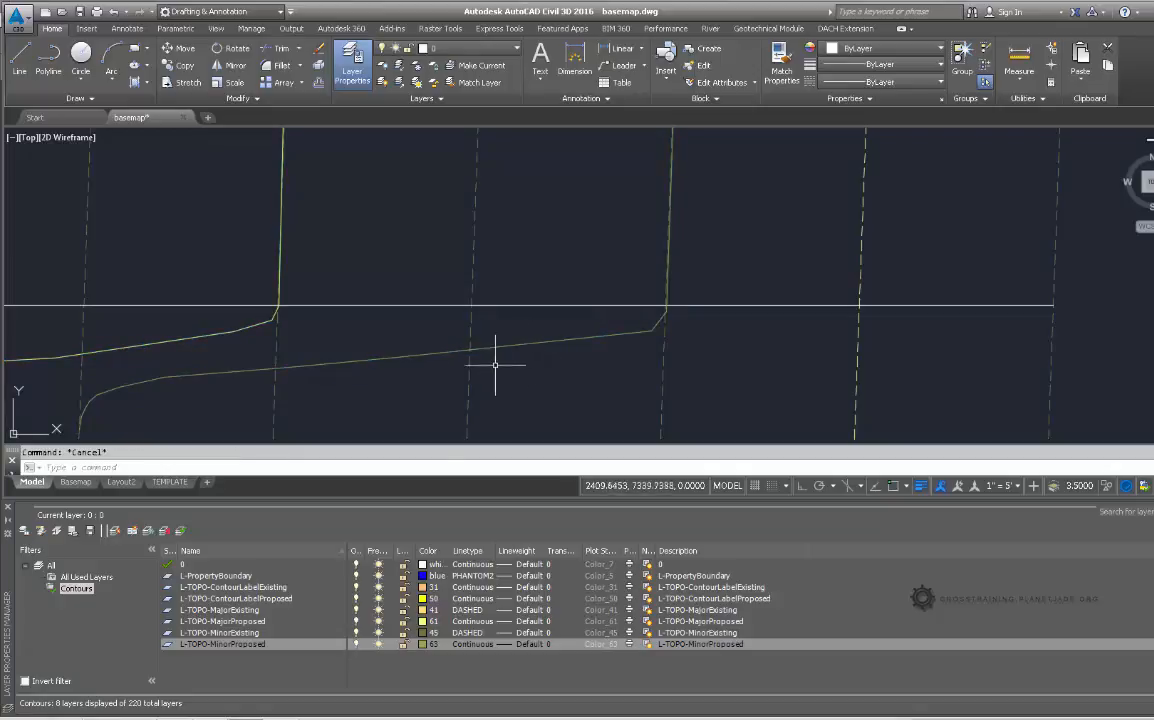
Examine the proposed contours from the side and at an angle in 3D, comparing their elevations with the existing contours.
scroll(490, 366, "down", 5)
middle_click_drag(463, 360, 490, 314, "shift")
middle_click_drag(515, 212, 468, 256, "shift")
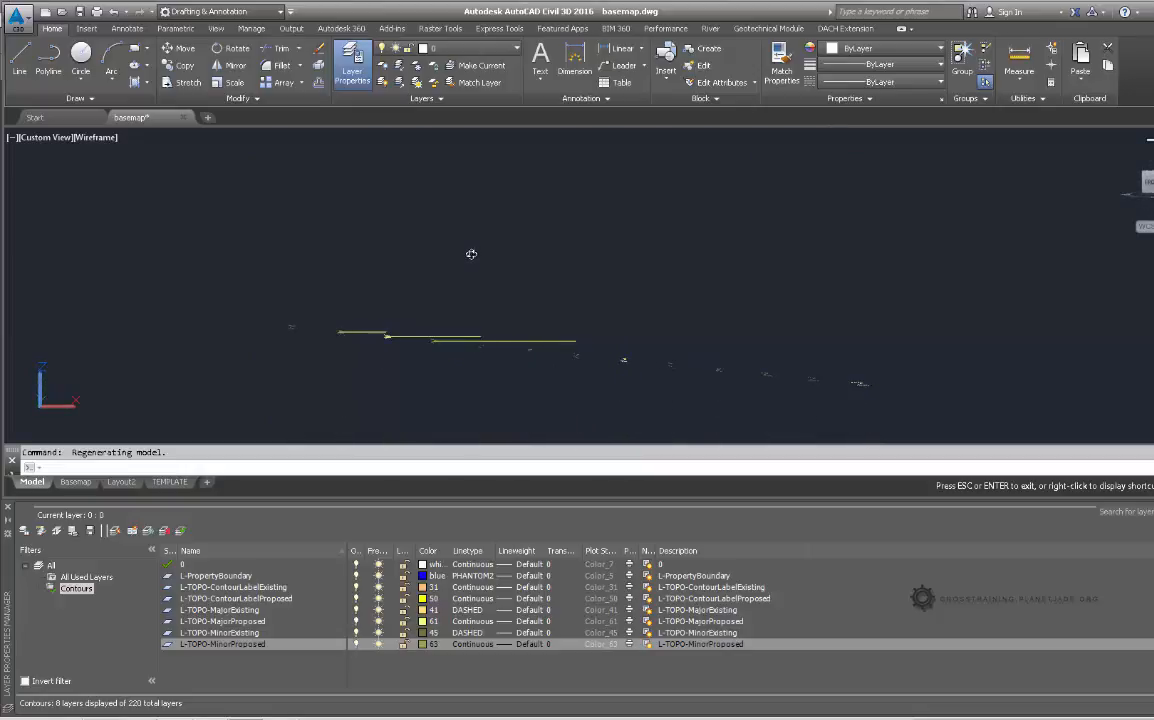
middle_click_drag(471, 254, 474, 272, "shift")
scroll(483, 326, "up", 2)
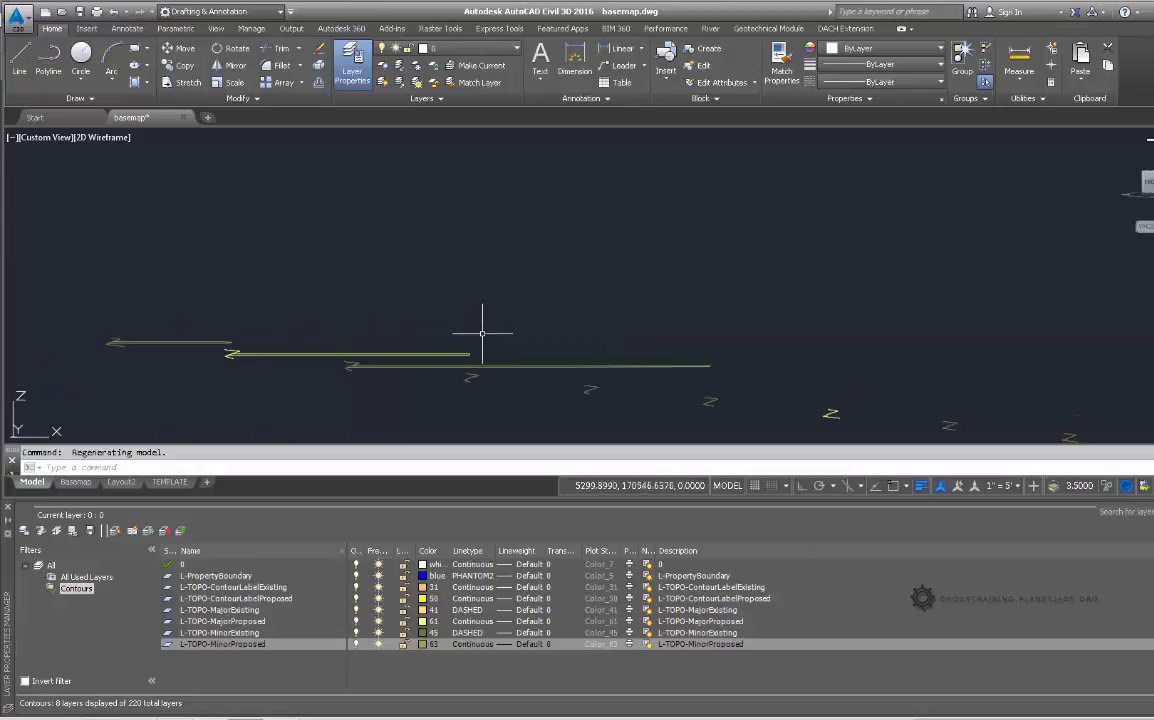
mouse_move(482, 333)
middle_mouse_down()
mouse_move(639, 322)
mouse_move(648, 264)
middle_mouse_up()
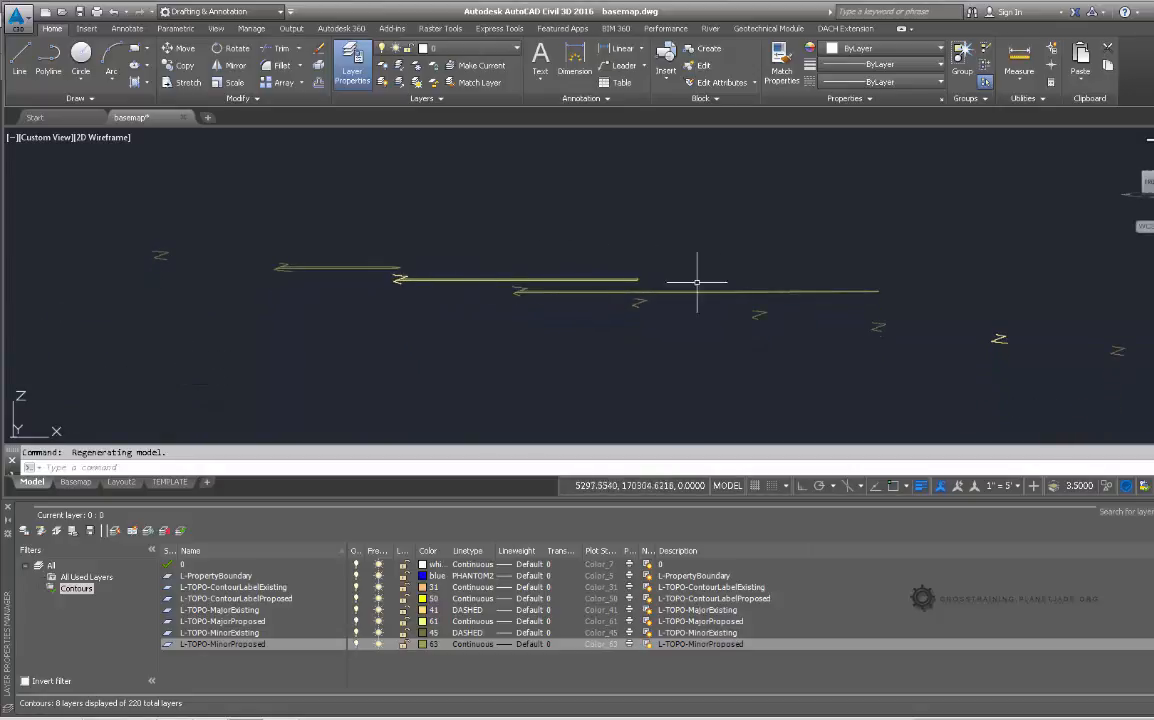
middle_click_drag(948, 300, 778, 291)
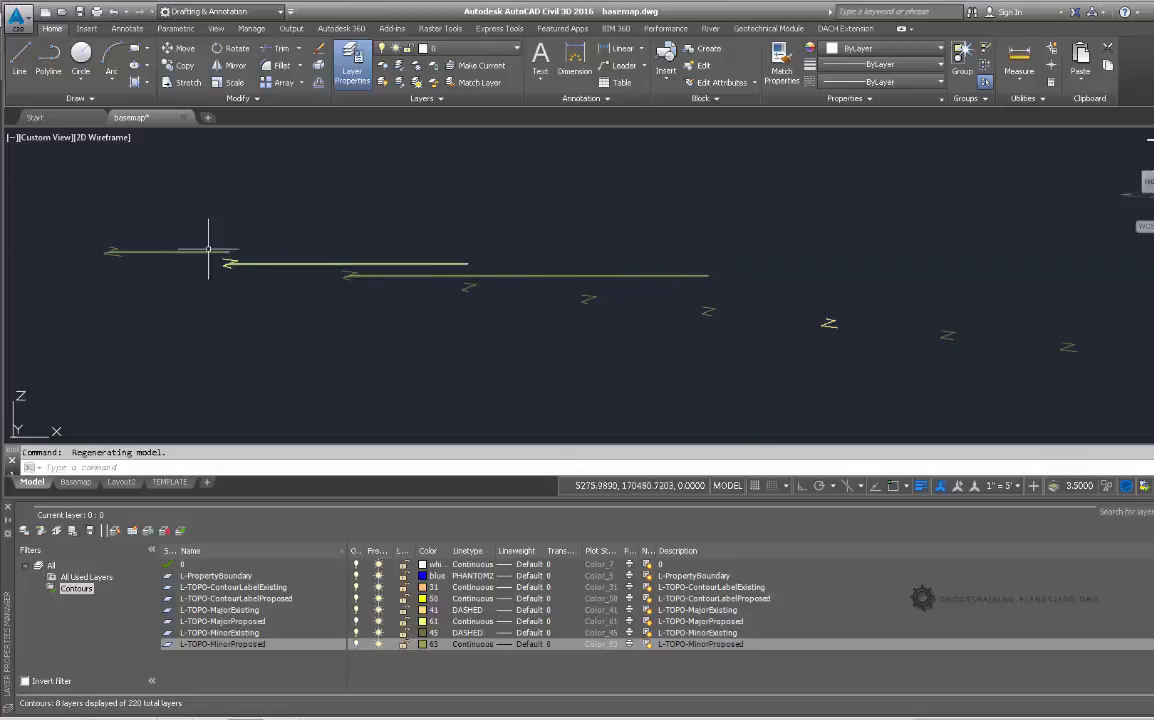
middle_click_drag(820, 293, 513, 345, "shift")
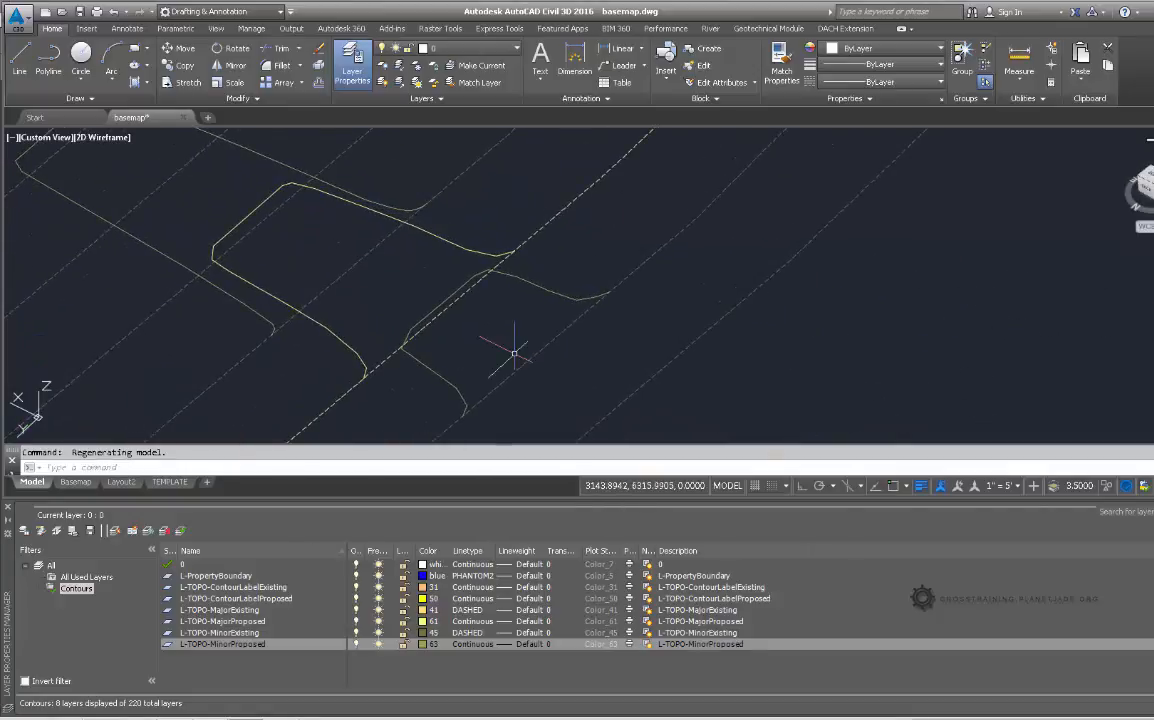
Return the drawing to plan view and frame the three proposed contours across the strip.
type("plan")
key("Return")
key("Return")
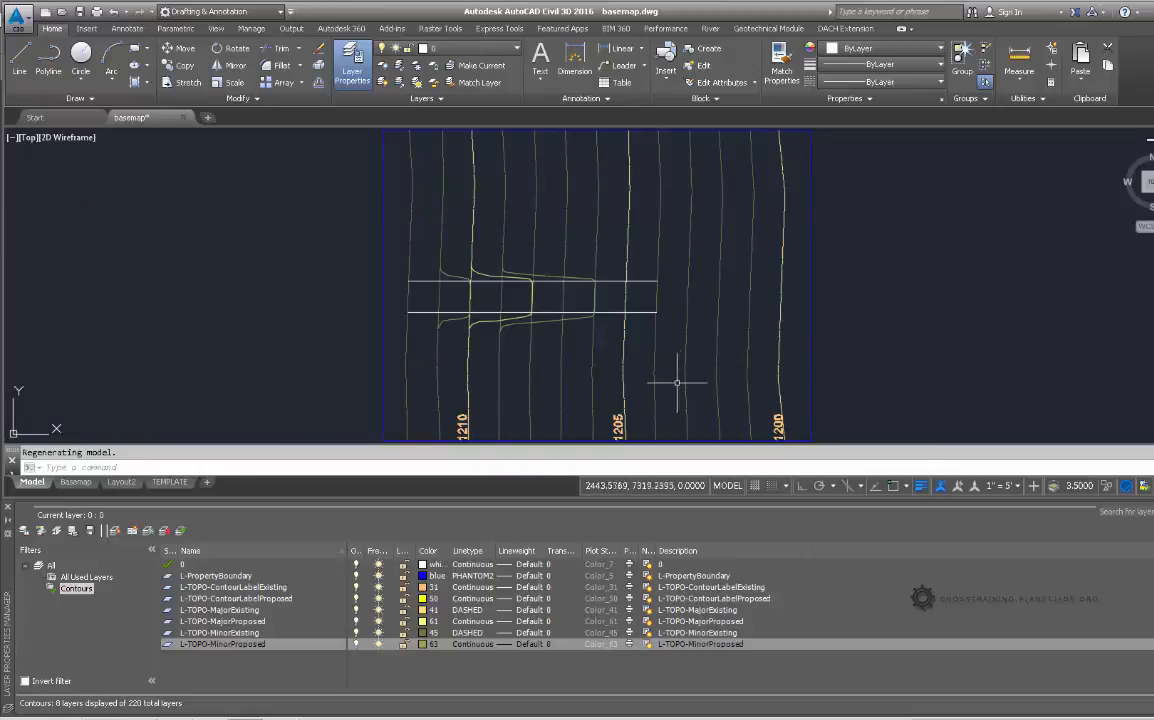
middle_click_drag(676, 373, 645, 380)
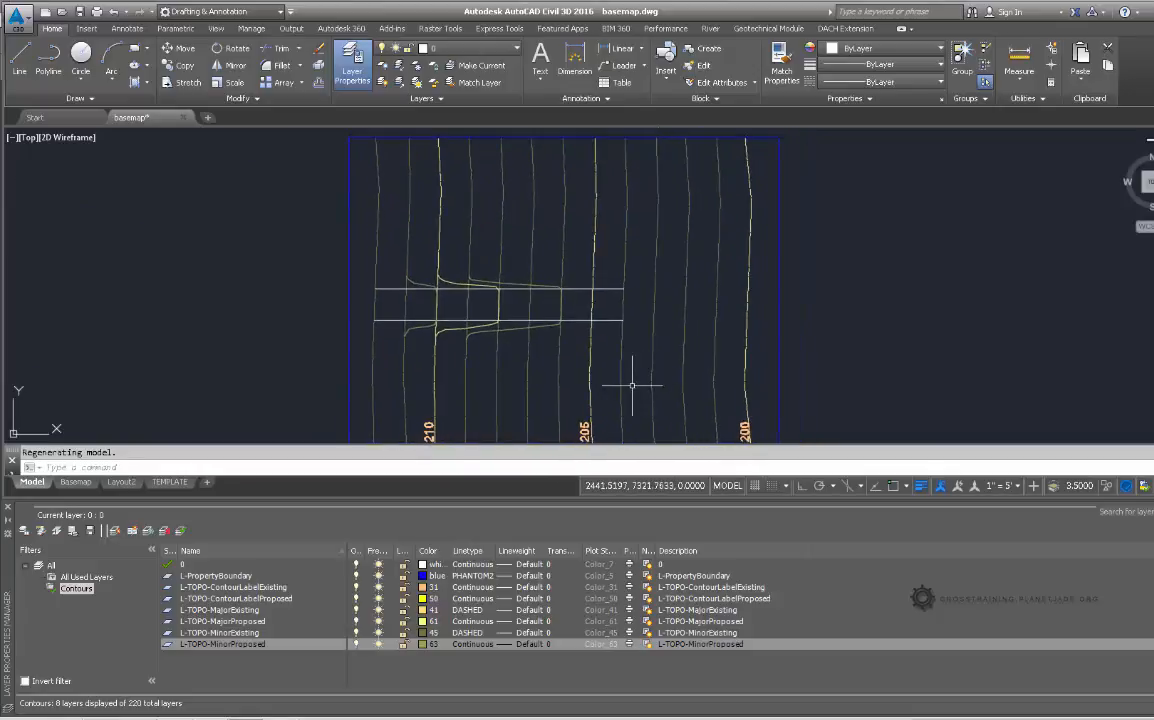
scroll(510, 325, "up", 4)
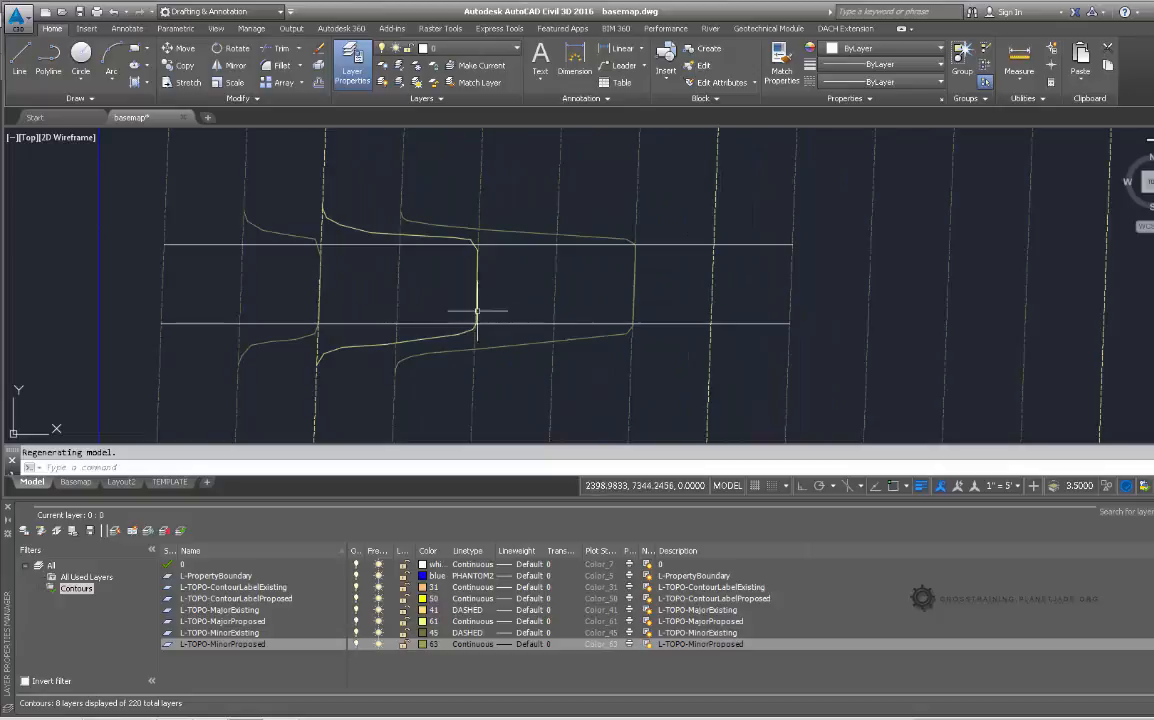